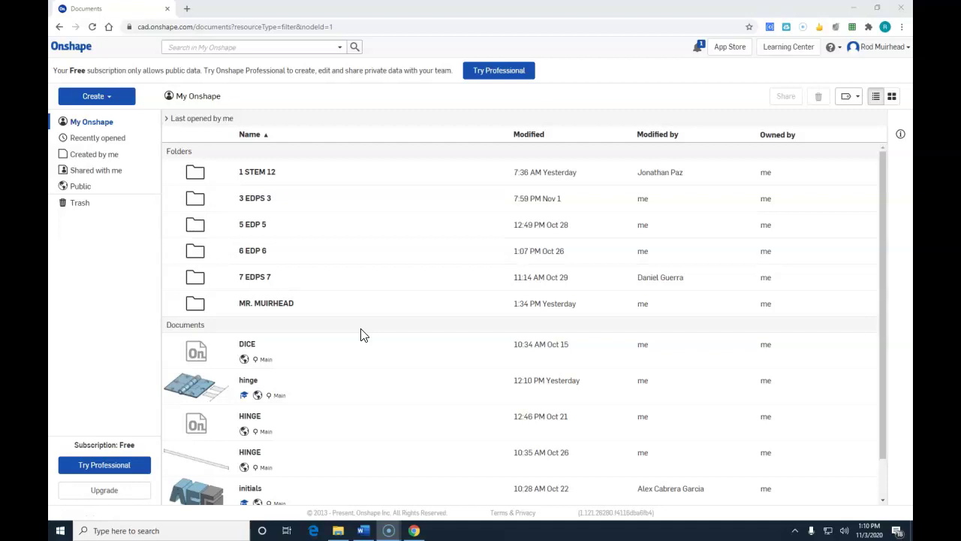
Step: Create a public document named COW CATCHER inside the TRAIN folder
click(267, 308)
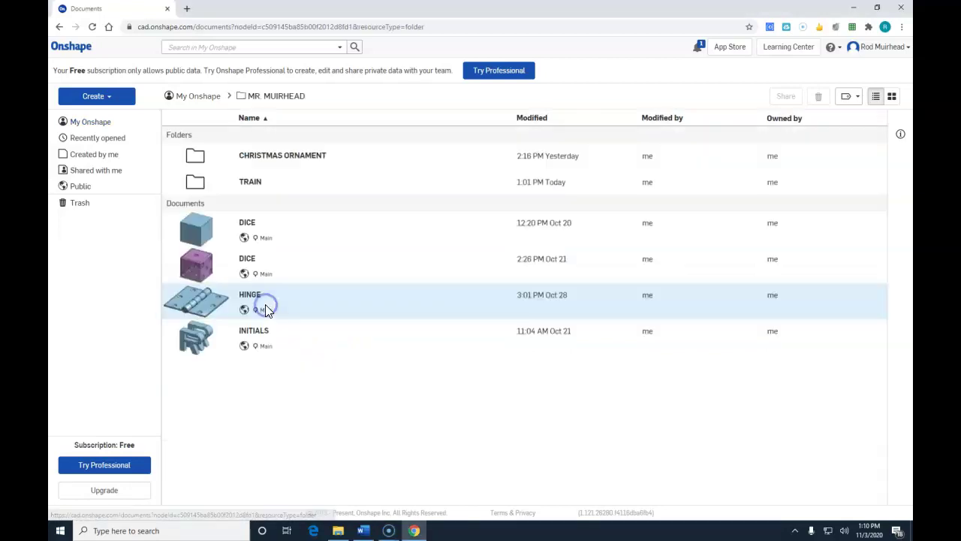
click(252, 184)
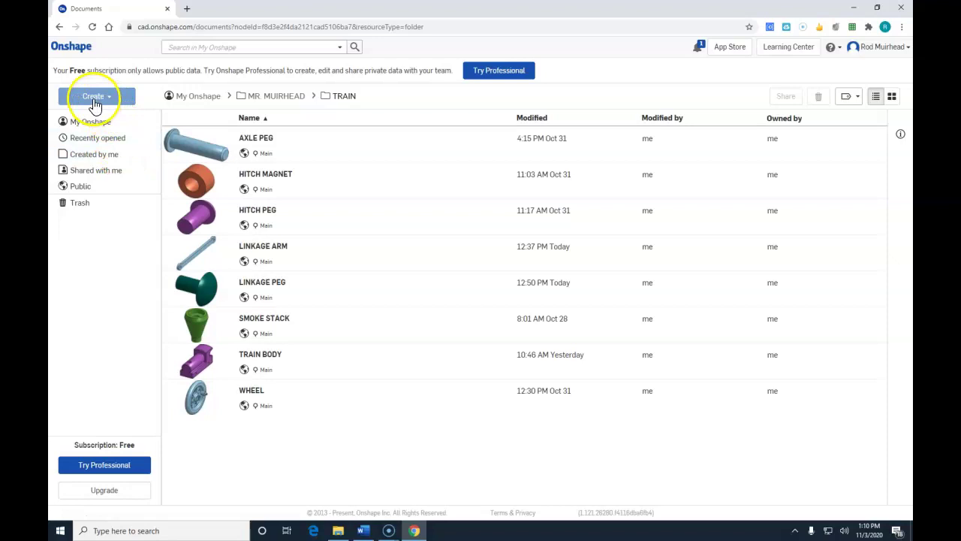
click(94, 96)
click(100, 113)
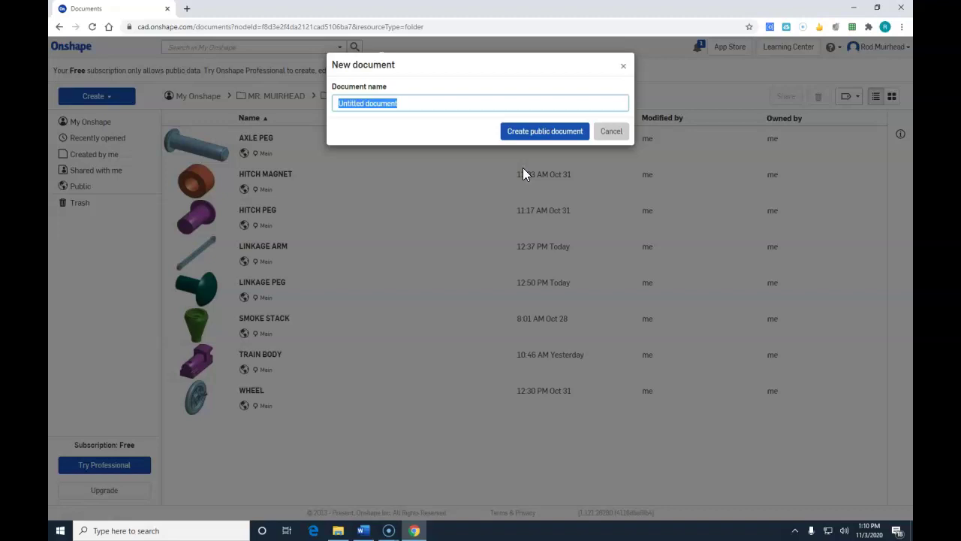
text(COW)
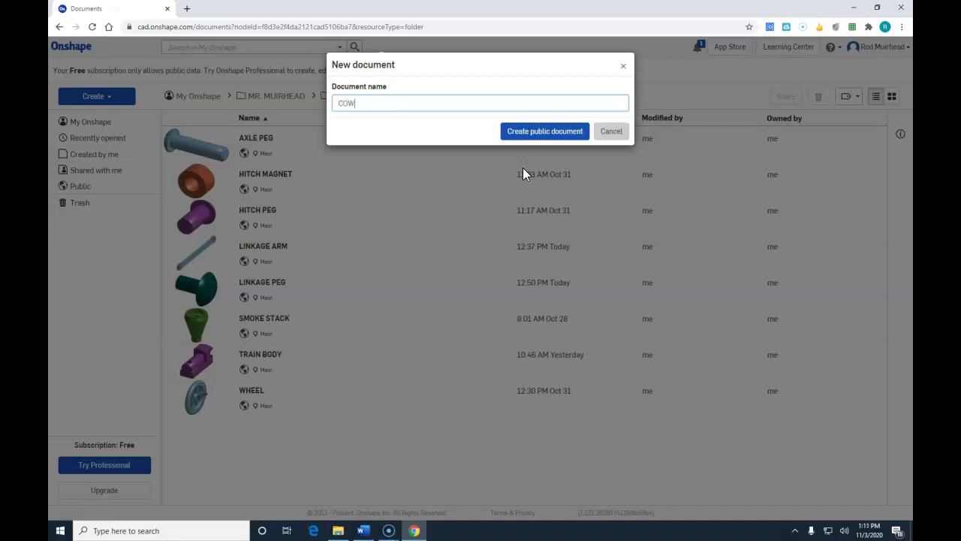
text( CATCHEWR)
key(BackSpace)
key(BackSpace)
text(R)
click(536, 136)
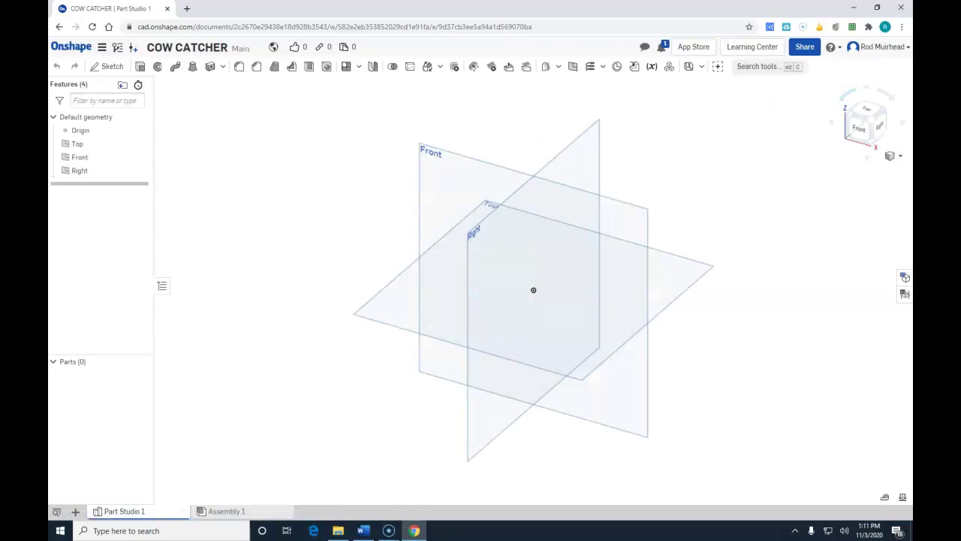
Step: Switch to Word and examine the Part #9: Cow Catcher drawings and dimensions in the TRAIN document
click(362, 531)
drag(864, 28, 584, 37)
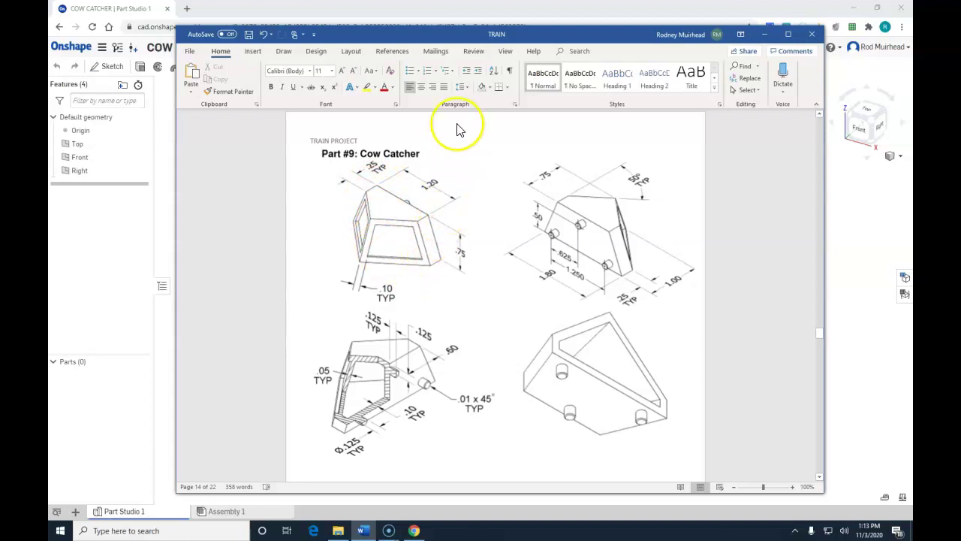
drag(368, 30, 912, 34)
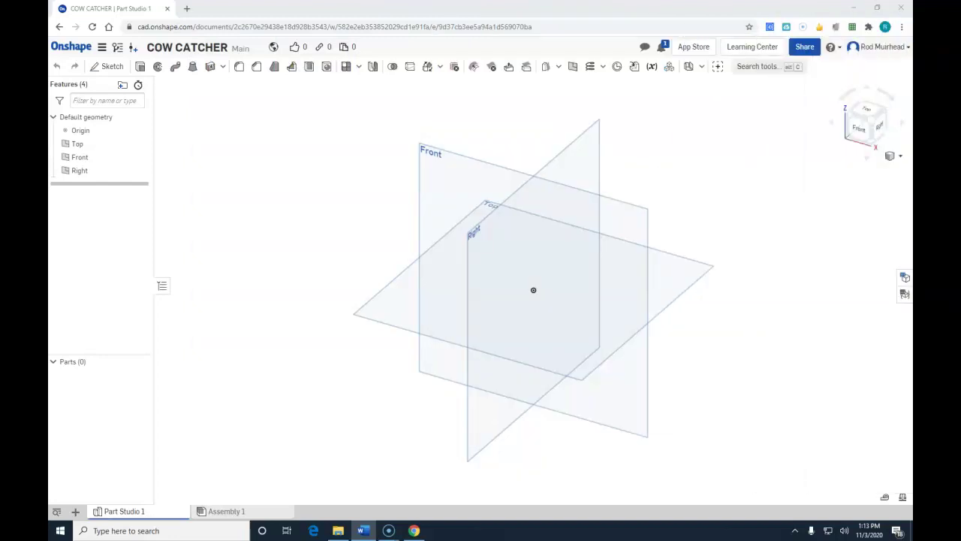
Step: Switch back to Onshape, start a sketch on the Top plane and view it normal to the plane
click(112, 69)
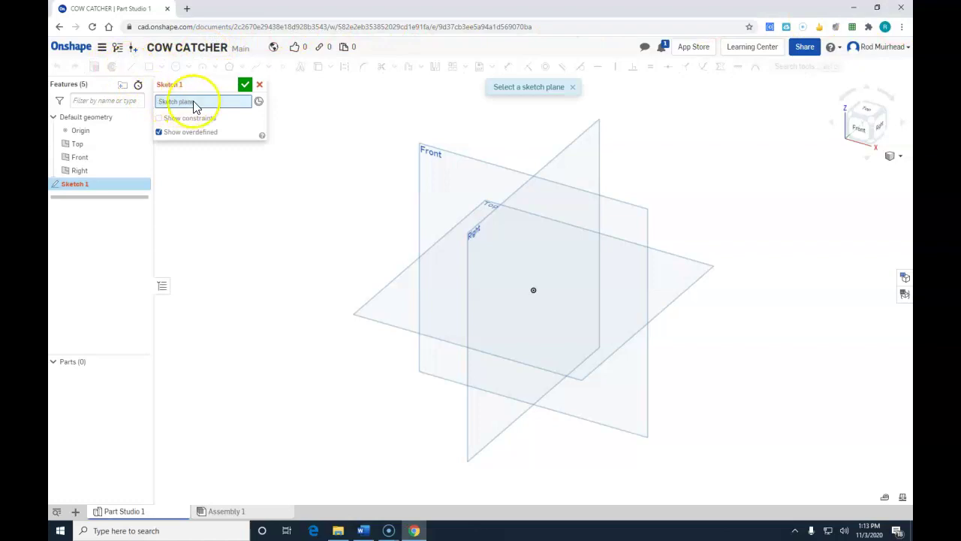
click(682, 260)
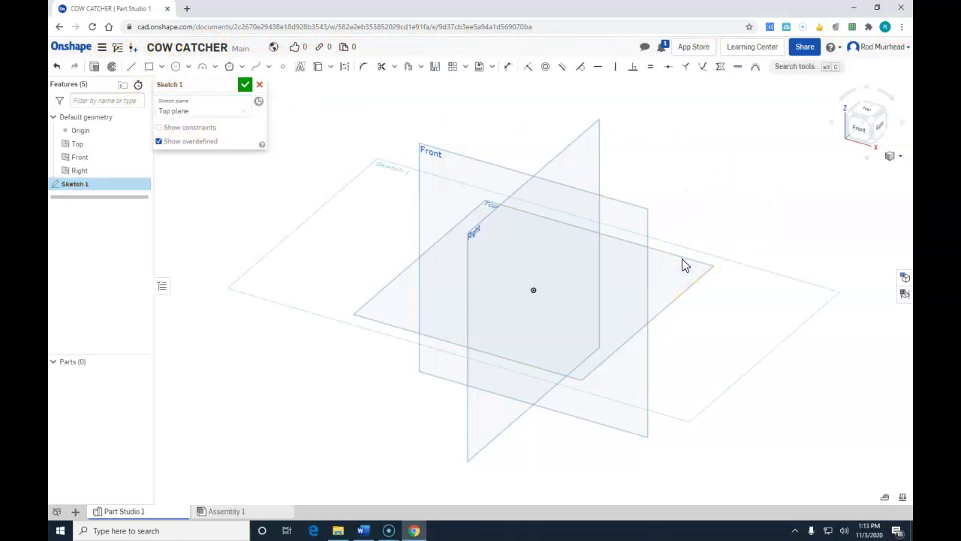
right_click(703, 197)
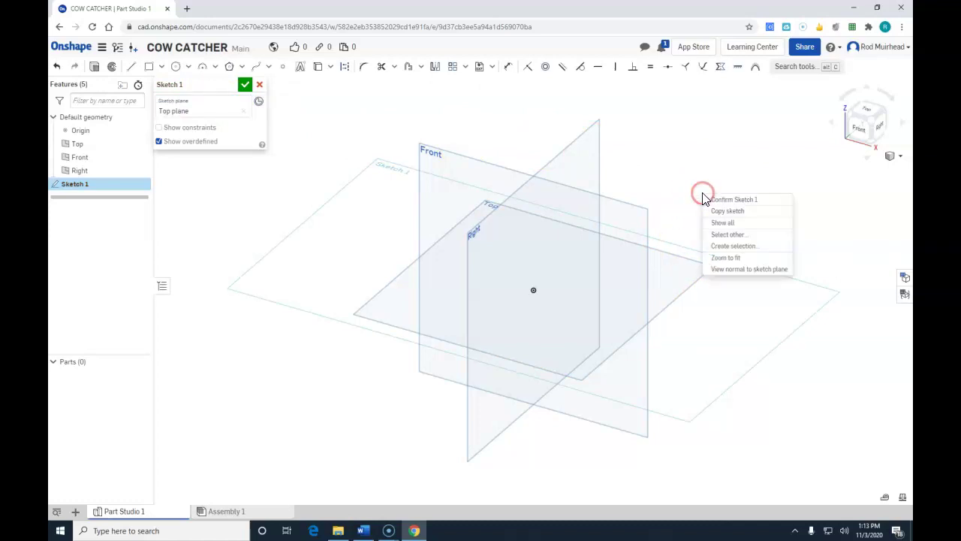
click(746, 270)
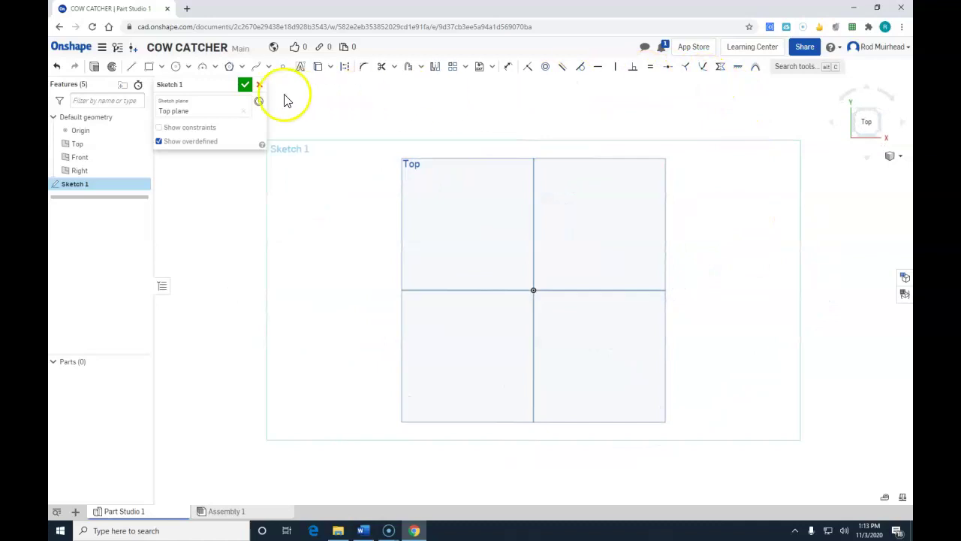
Step: Draw a horizontal 0.9 line leftward from the origin and a 1.8 line from its left end across the origin
click(132, 69)
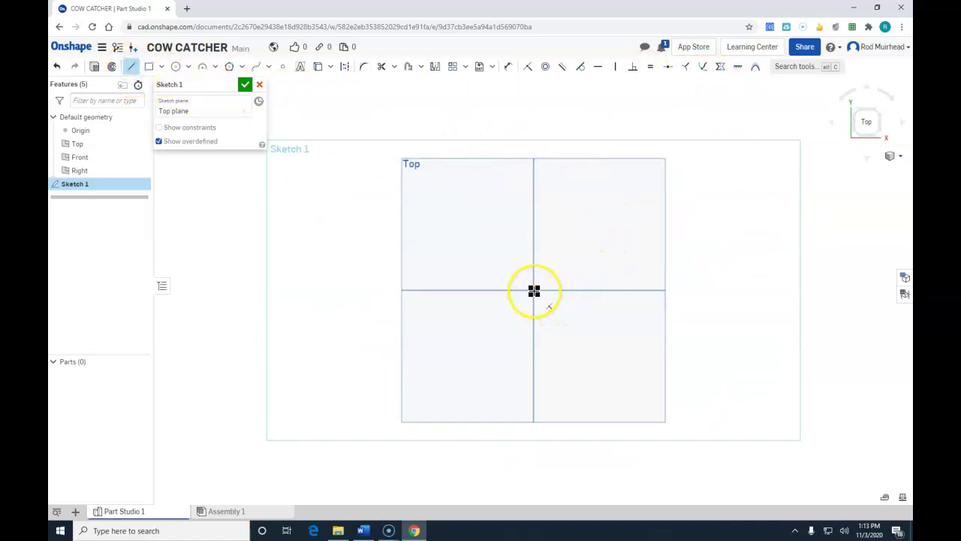
mouse_move(534, 291)
mouse_down()
mouse_move(483, 275)
mouse_move(457, 288)
mouse_up()
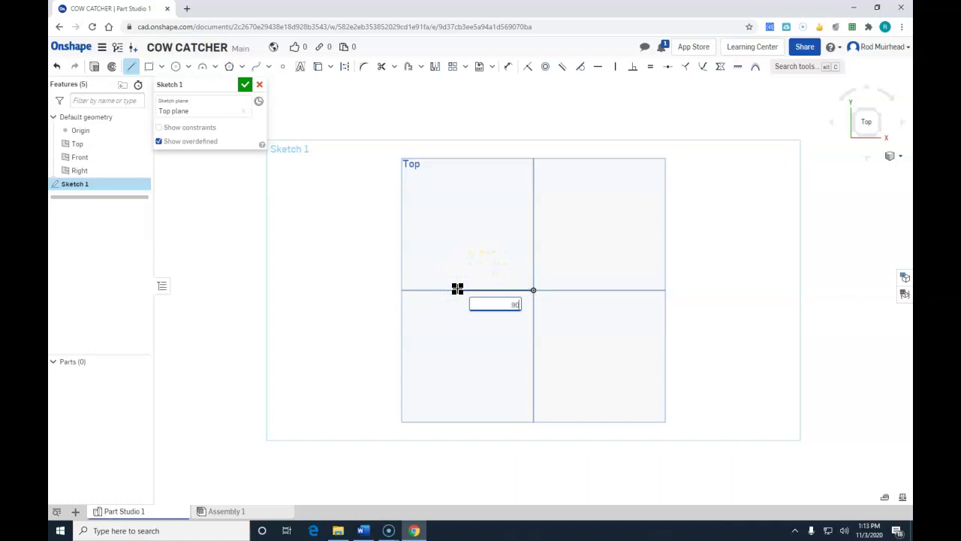
mouse_move(494, 290)
mouse_down()
mouse_move(471, 290)
mouse_move(498, 258)
mouse_move(547, 253)
mouse_move(568, 260)
mouse_move(580, 290)
mouse_up()
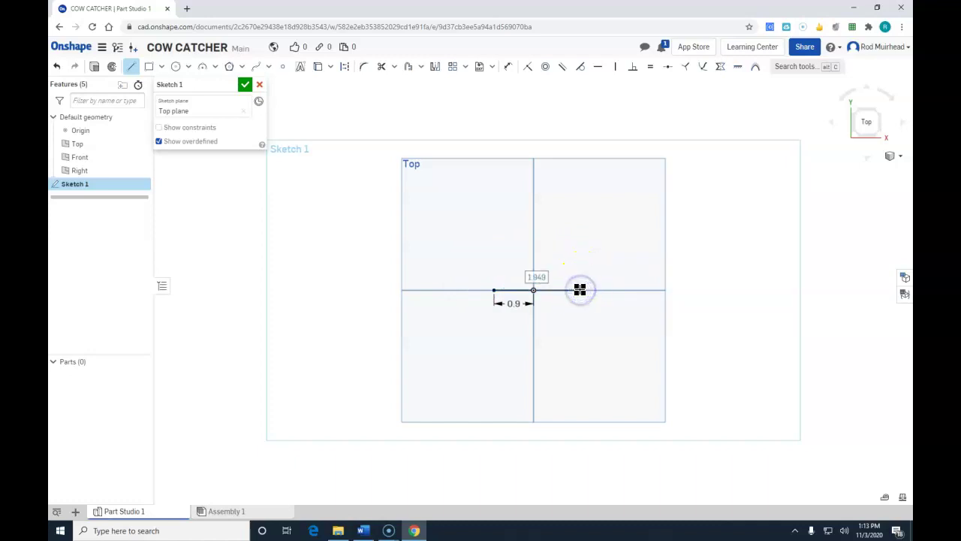
key(BackSpace)
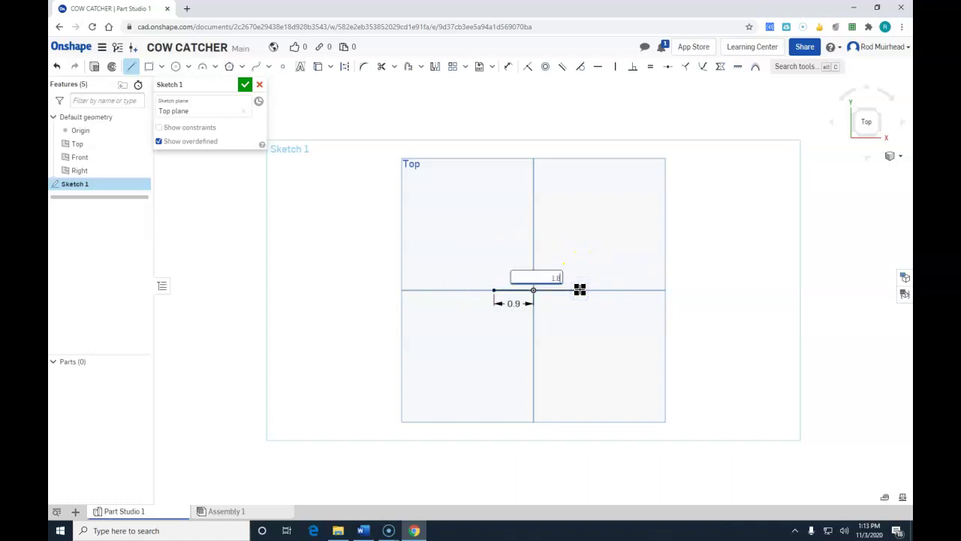
mouse_move(572, 289)
mouse_down()
mouse_move(493, 273)
mouse_move(490, 224)
mouse_up()
Step: Remove the 0.9 helper line and its dimension from the sketch, keeping the 1.8 horizontal line
scroll(556, 283, up, 2)
scroll(494, 272, up, 1)
scroll(473, 252, up, 3)
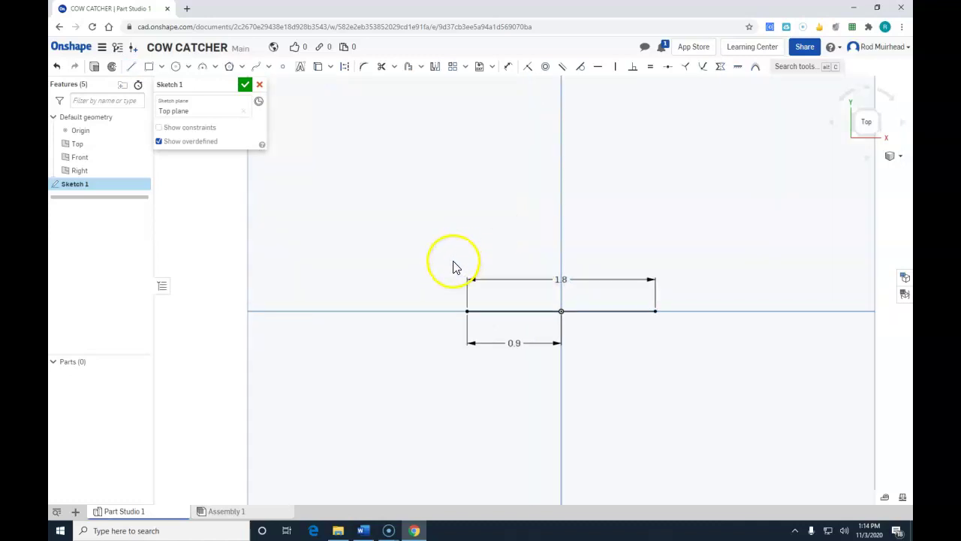
drag(452, 300, 609, 333)
key(ctrl+z)
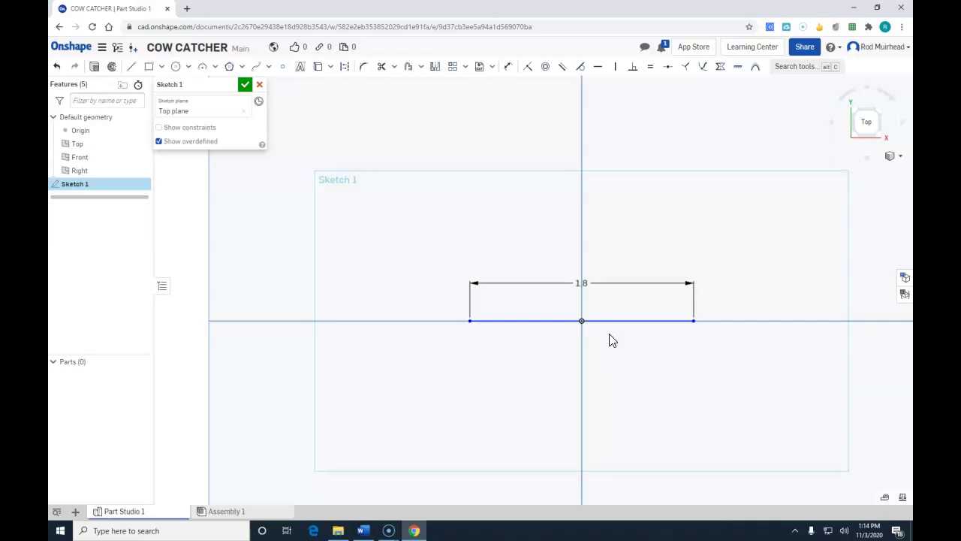
Step: Draw a vertical construction line upward from the origin
click(132, 69)
click(345, 68)
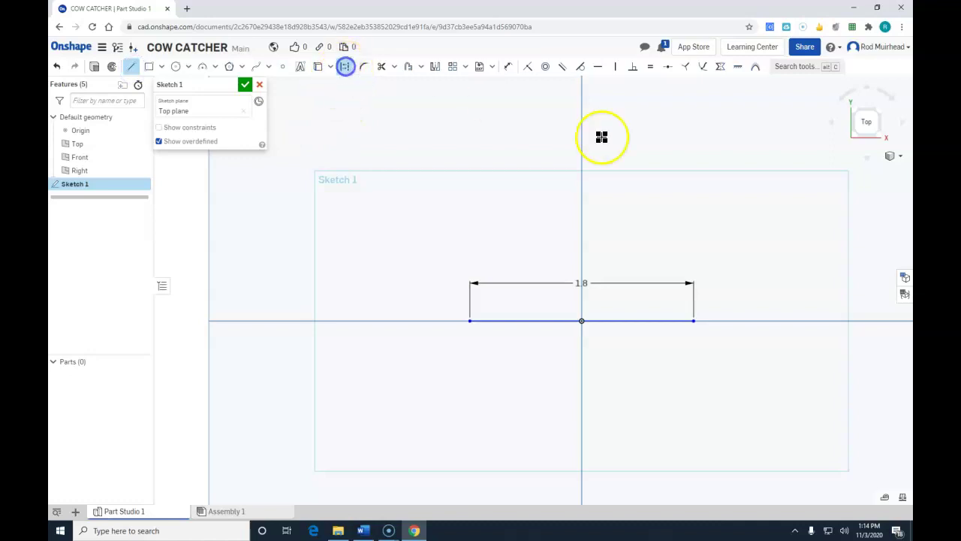
click(583, 320)
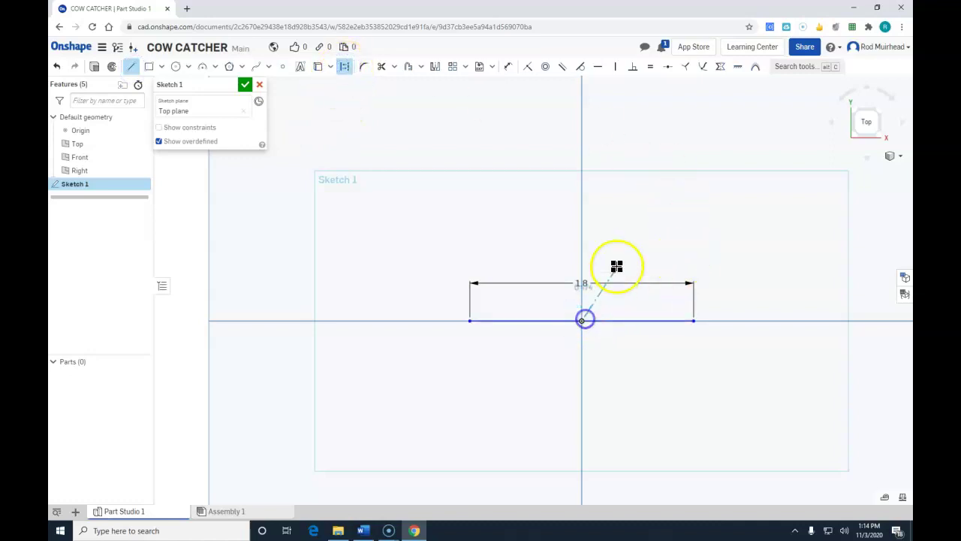
click(583, 215)
key(Escape)
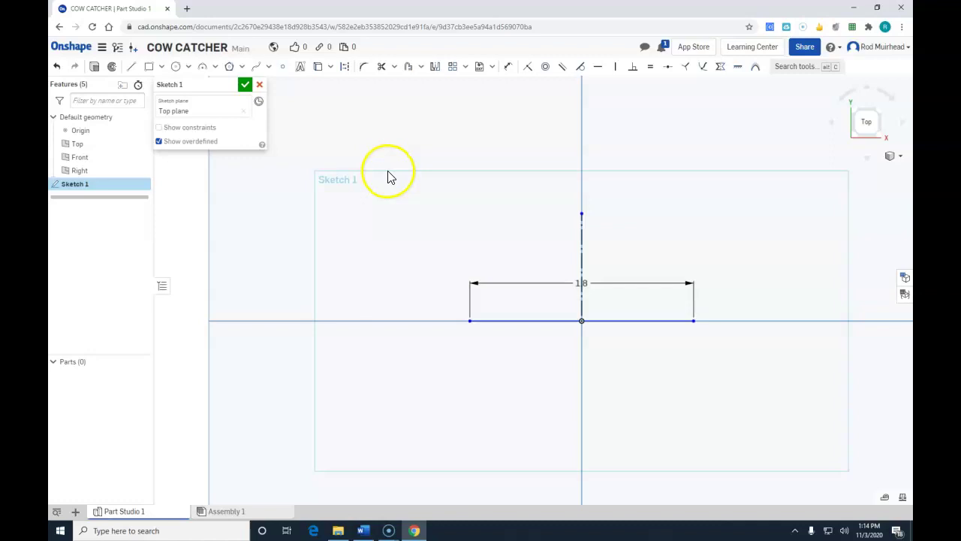
Step: Draw a short vertical line about 0.205 long downward from the origin
click(131, 68)
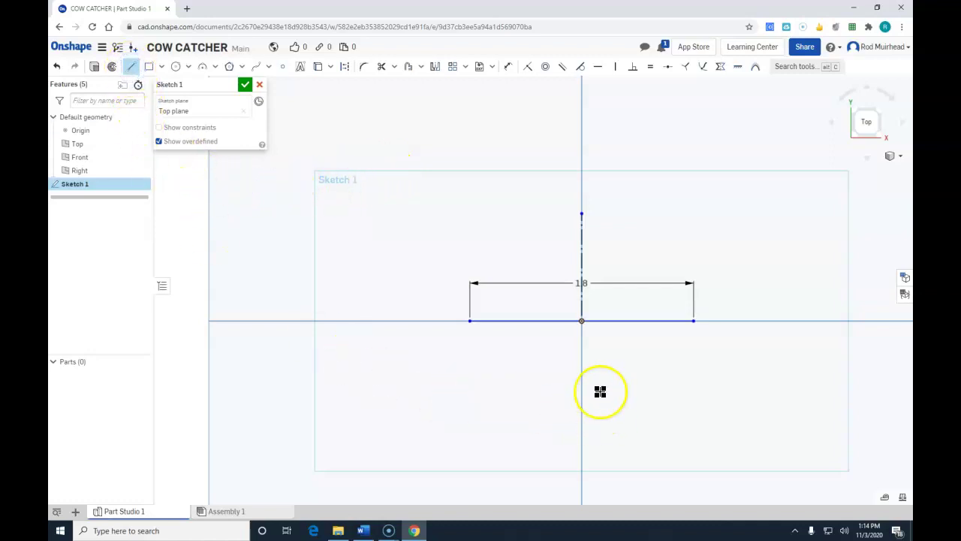
click(583, 322)
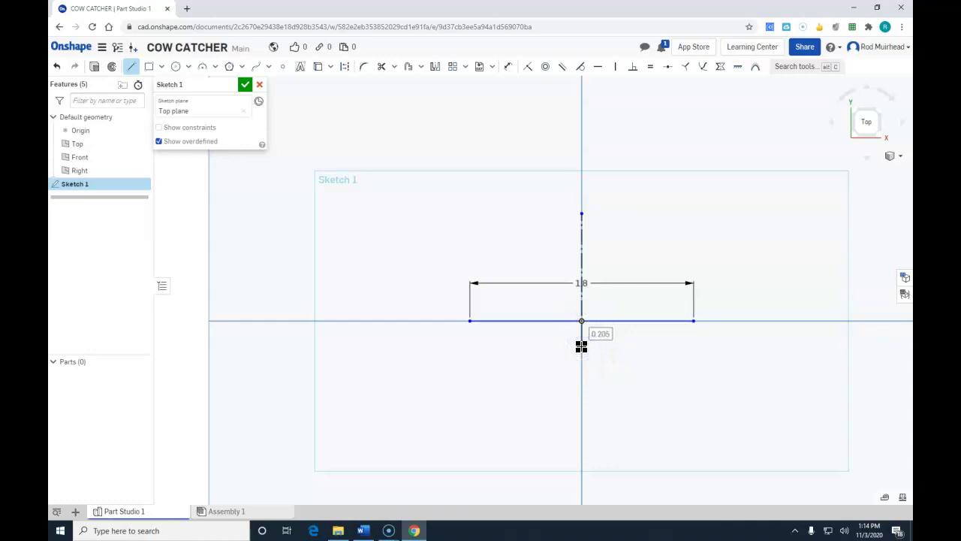
click(581, 347)
key(Escape)
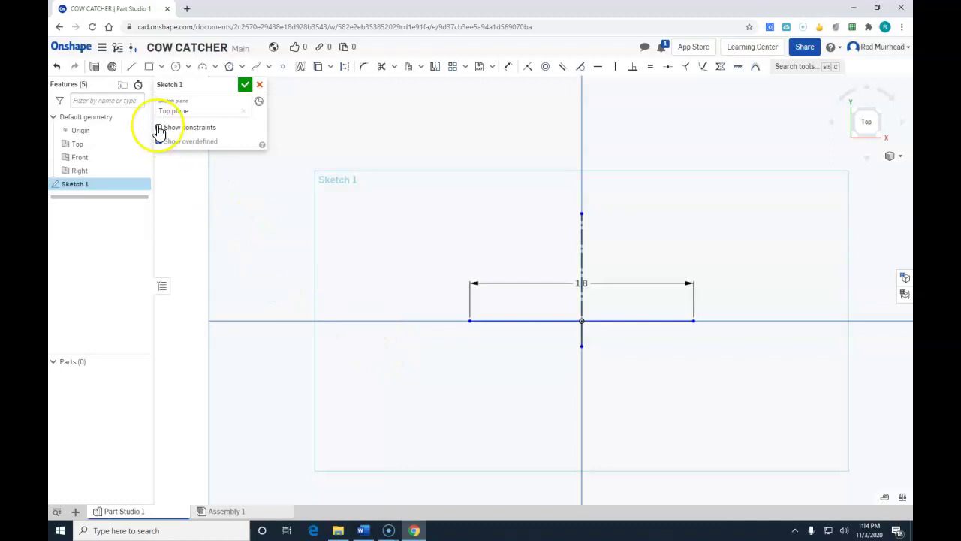
Step: Draw a vertical 0.205 line downward from the left end of the 1.8 horizontal line
click(132, 68)
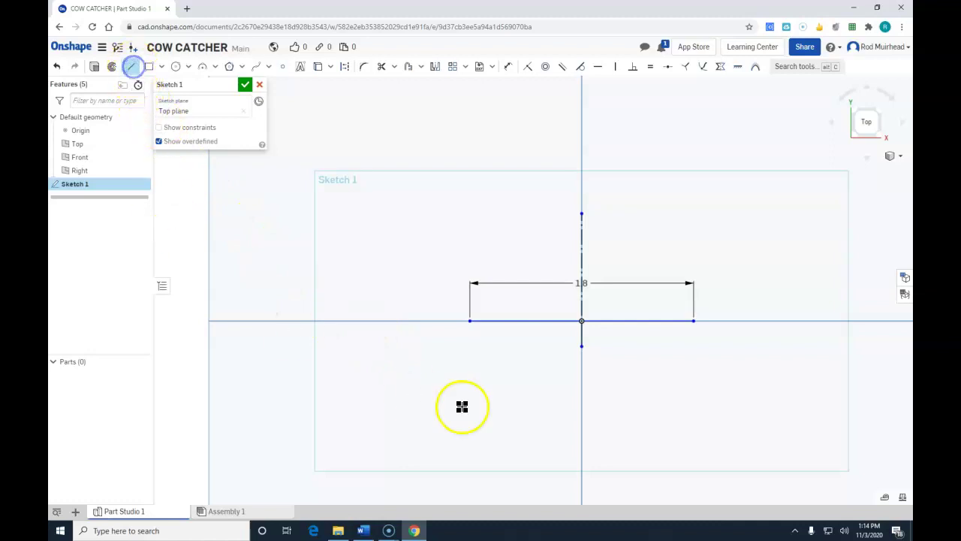
click(468, 322)
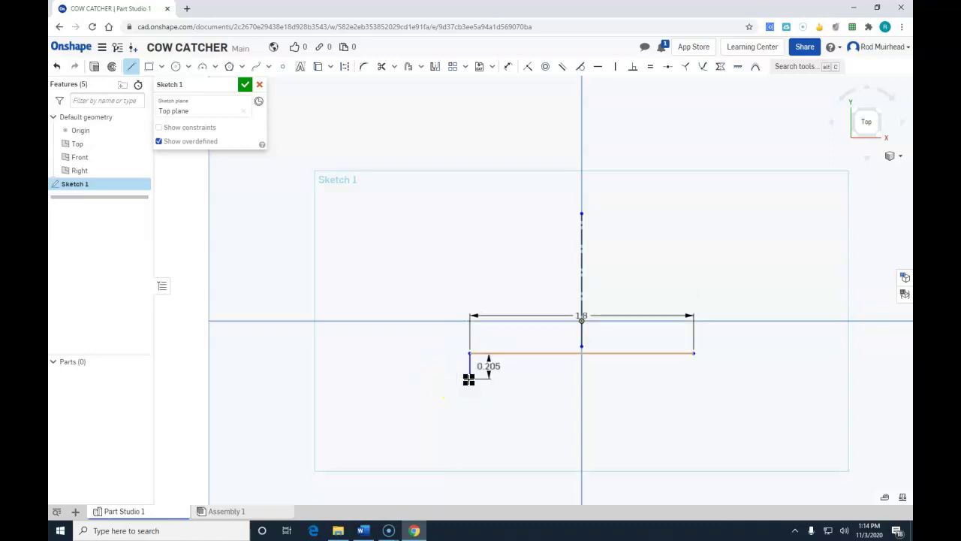
click(469, 378)
key(Escape)
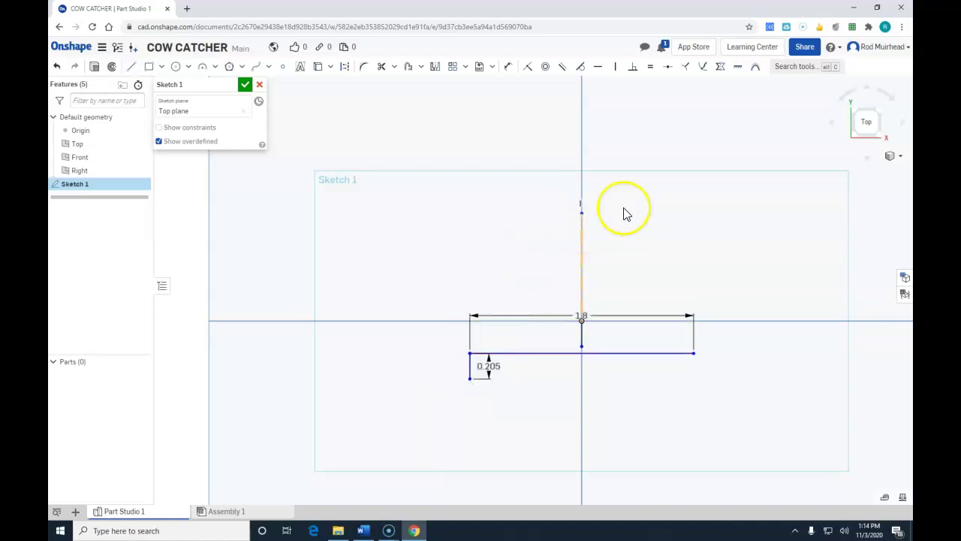
Step: Draw a vertical 0.25 line downward from the right end of the 1.8 horizontal line
click(132, 71)
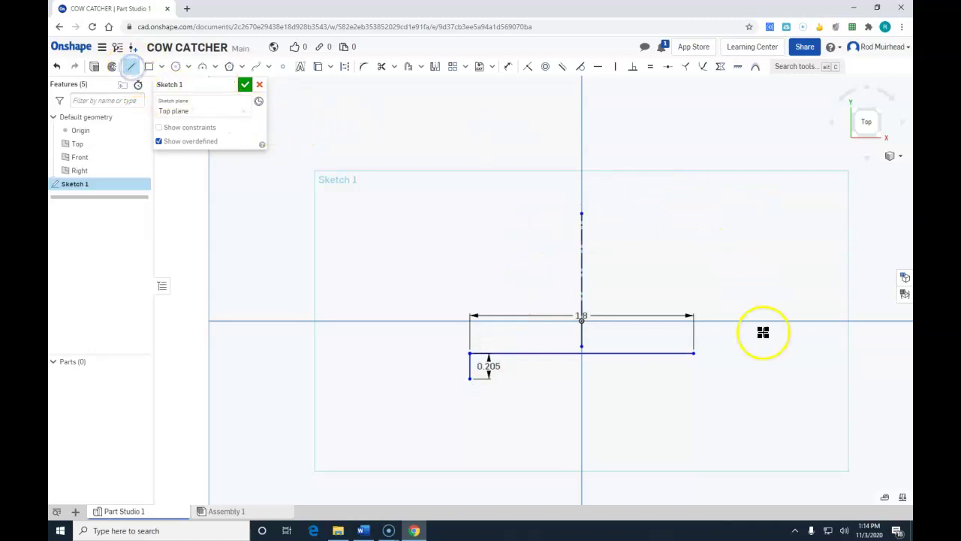
click(695, 353)
click(693, 389)
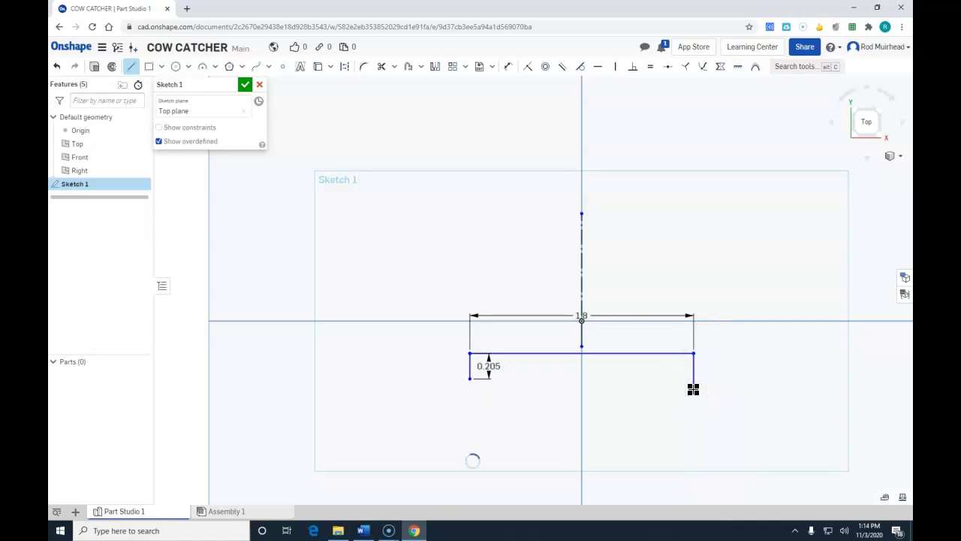
drag(693, 383, 751, 266)
key(Escape)
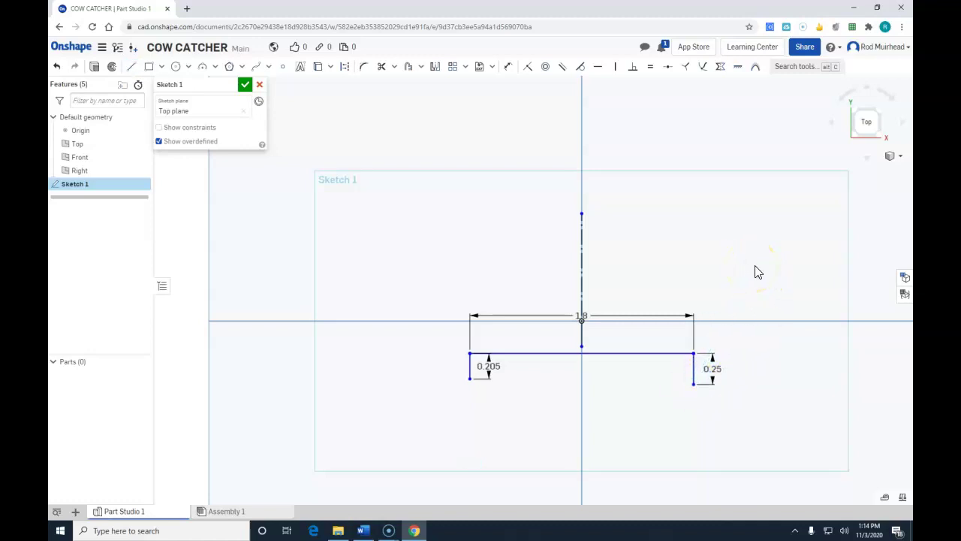
Step: Draw a vertical construction line 1 long downward from the midpoint of the 1.8 horizontal line
click(131, 66)
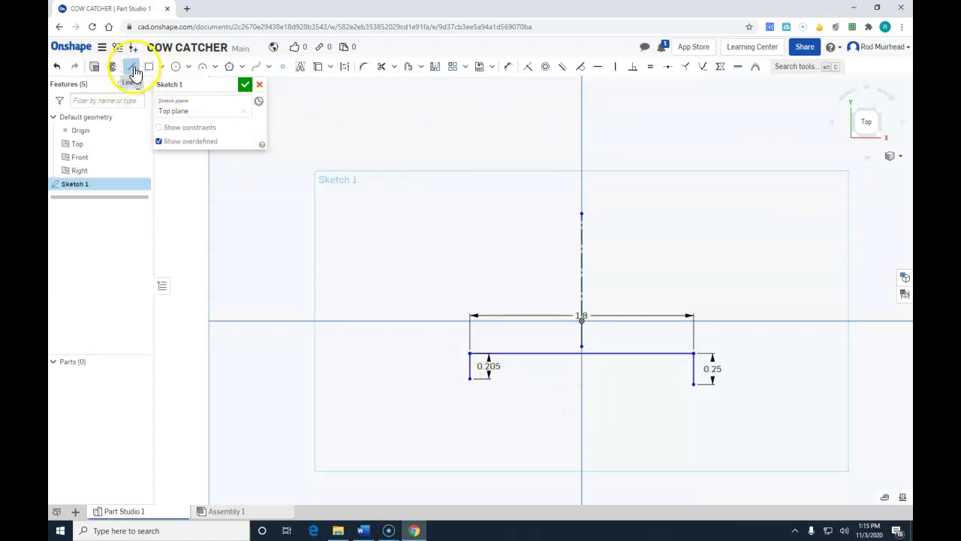
click(345, 68)
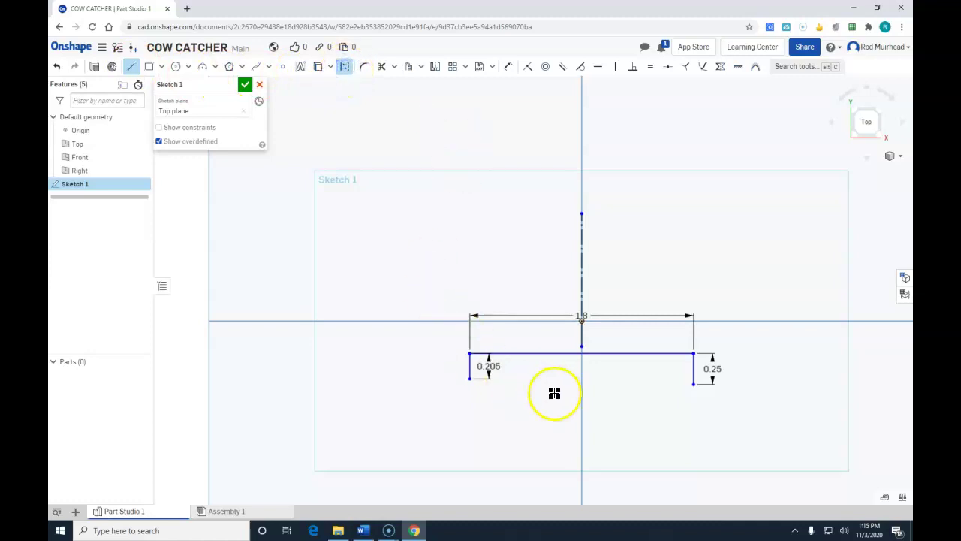
click(582, 353)
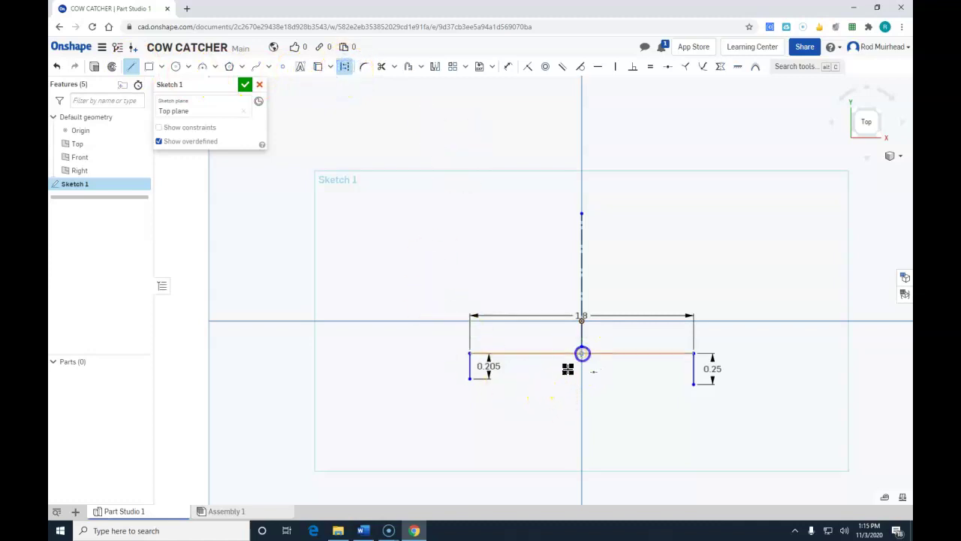
click(582, 457)
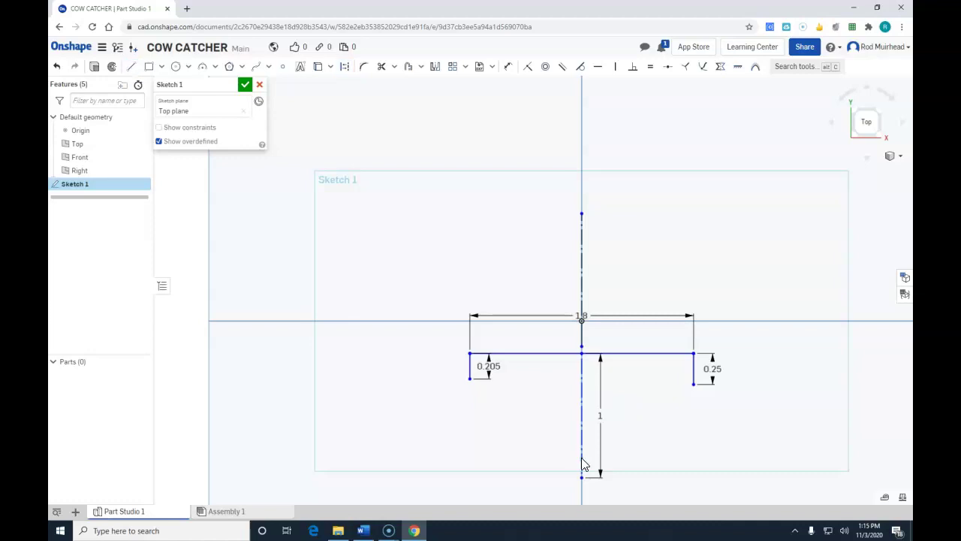
Step: Close the outline with two slanted lines joining the lower ends of both short verticals to the lower end of the construction line
mouse_move(766, 356)
middle_down()
mouse_move(732, 293)
mouse_move(683, 303)
mouse_move(693, 323)
mouse_move(716, 290)
mouse_move(712, 279)
middle_up()
click(594, 242)
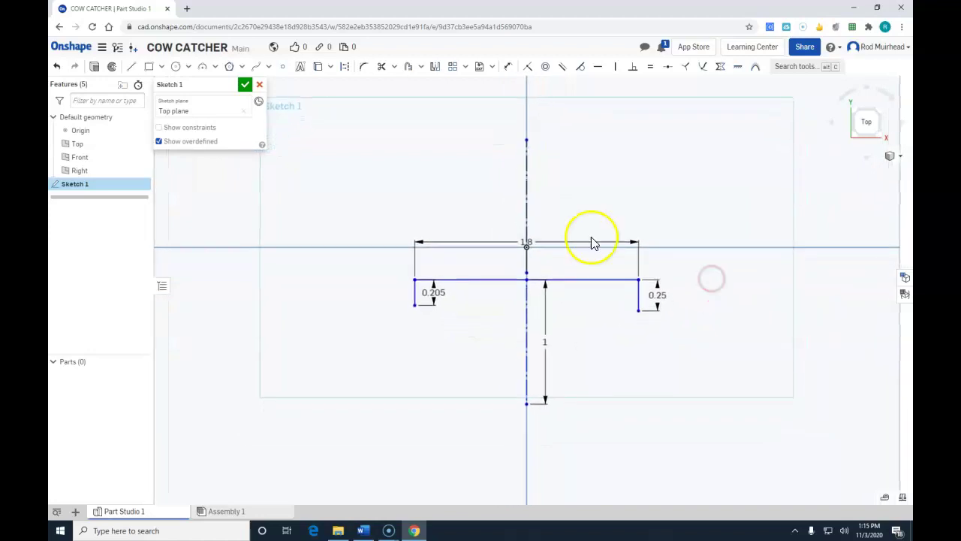
click(132, 66)
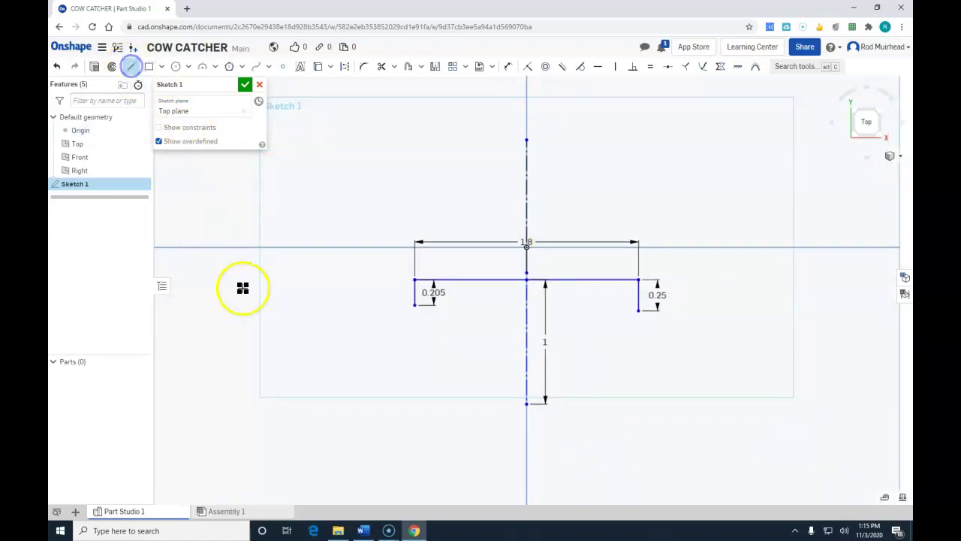
click(413, 305)
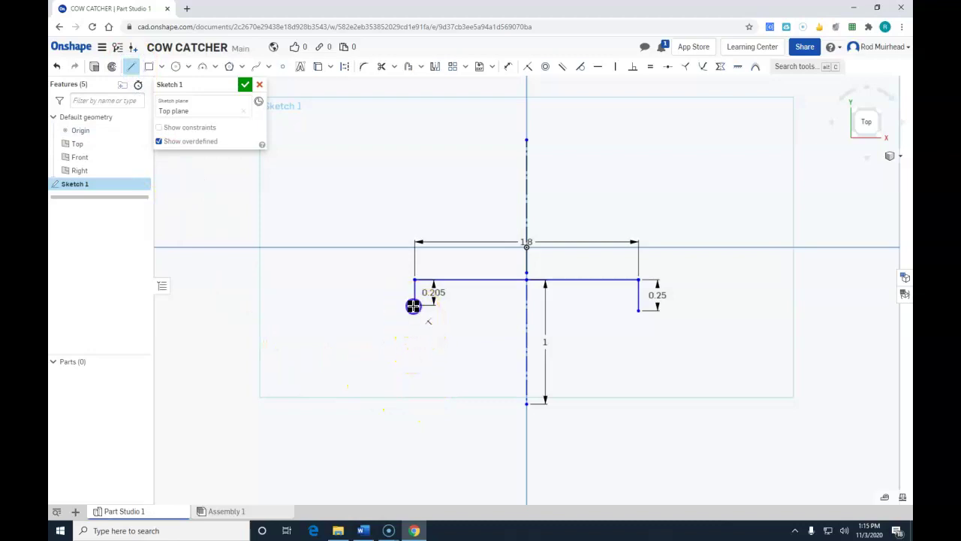
click(526, 402)
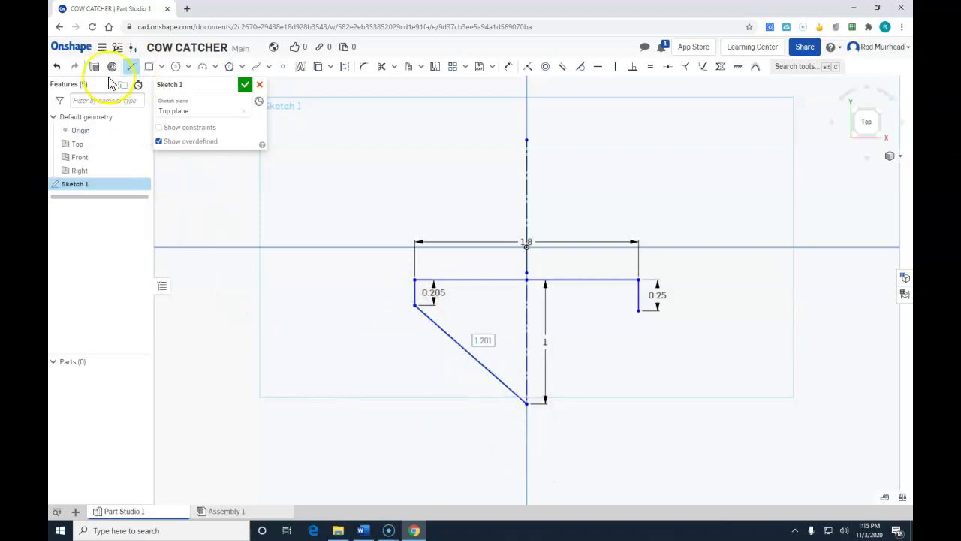
click(130, 66)
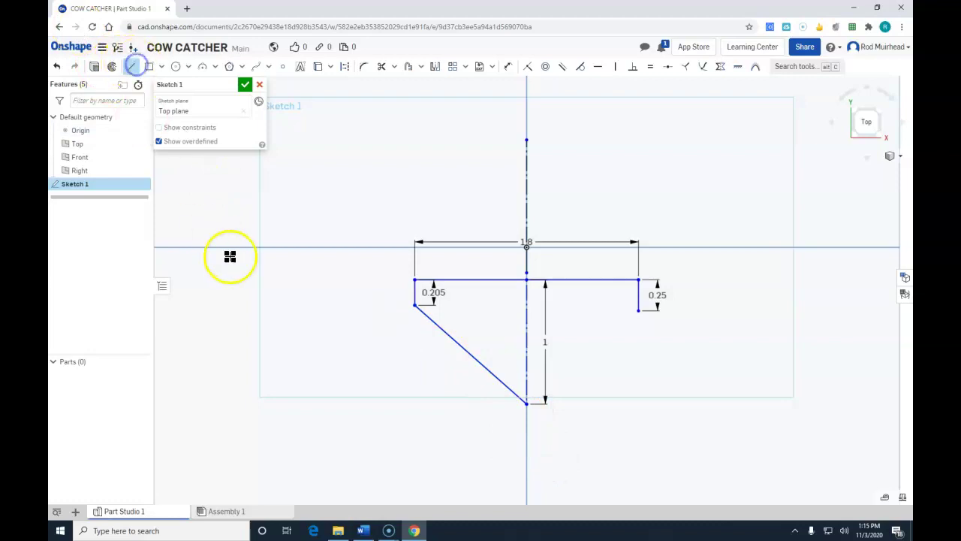
click(528, 404)
click(639, 309)
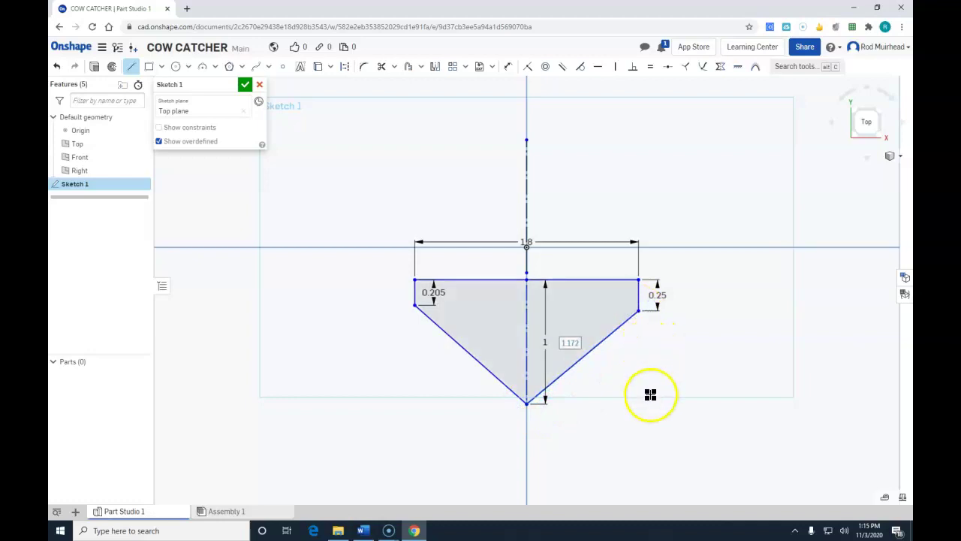
key(Escape)
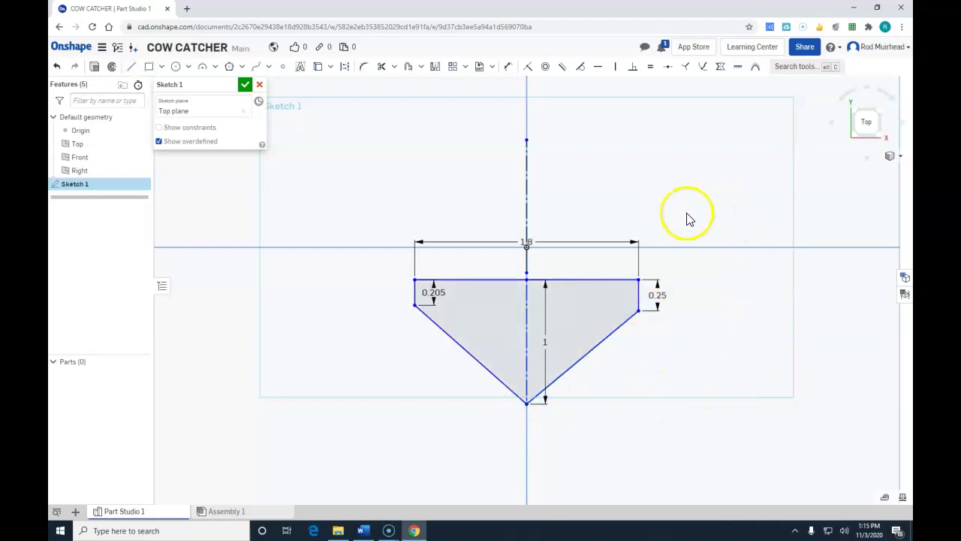
Step: Move the outline so the midpoint of its 1.8 horizontal line coincides with the origin
scroll(544, 278, up, 5)
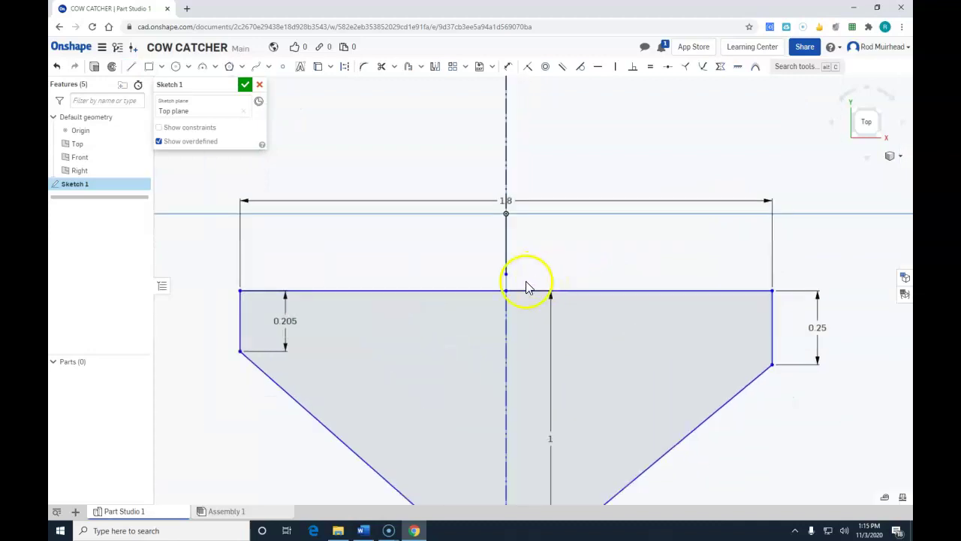
drag(506, 291, 508, 218)
click(559, 250)
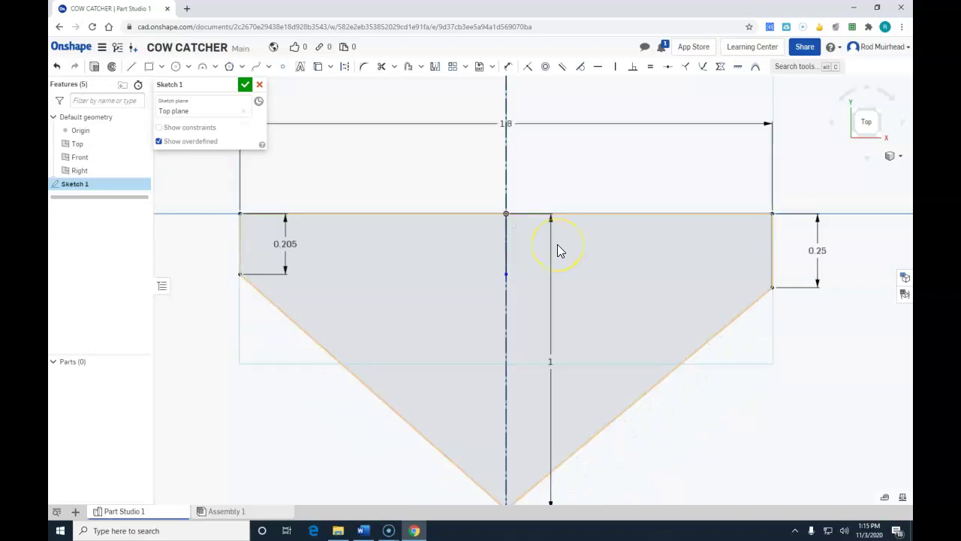
click(790, 412)
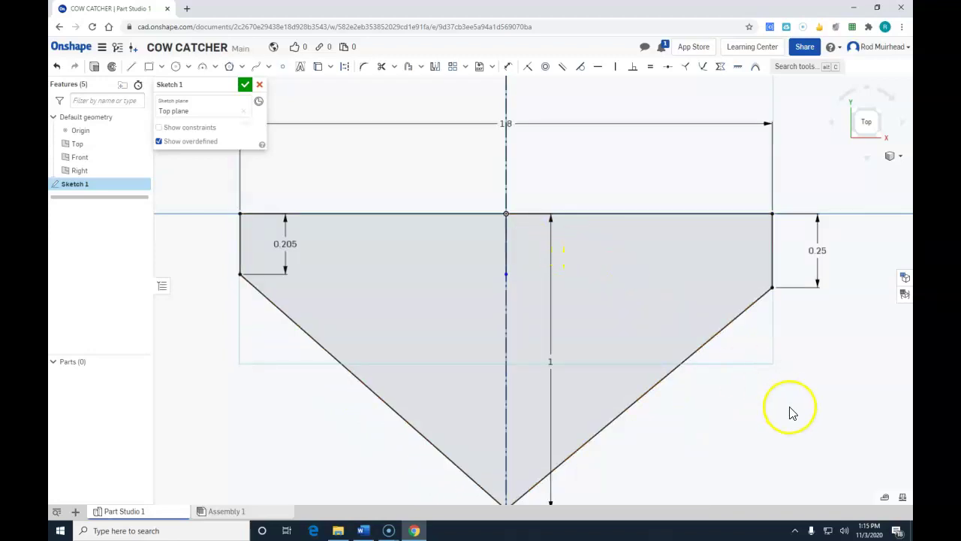
scroll(793, 412, down, 1)
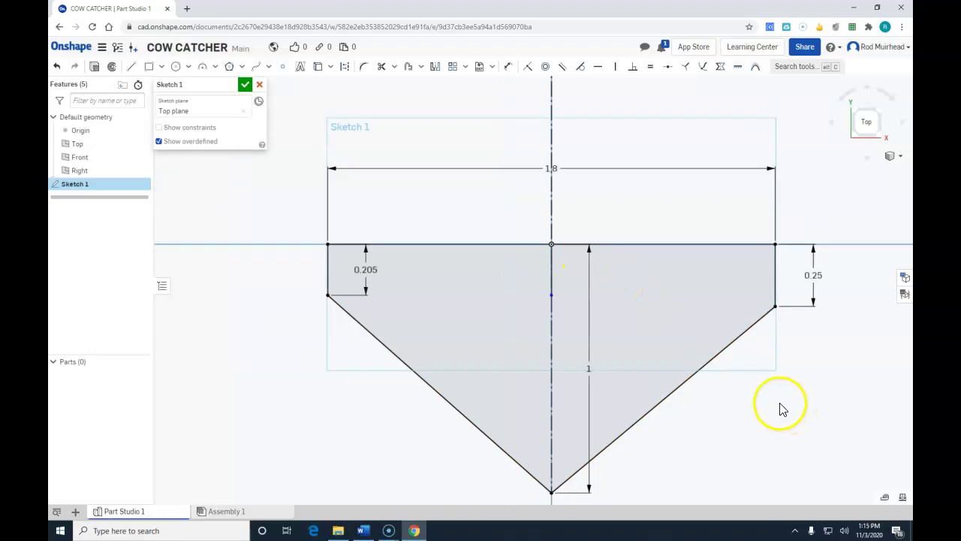
Step: Delete the construction line and the short vertical line below the origin inside the outline
click(579, 291)
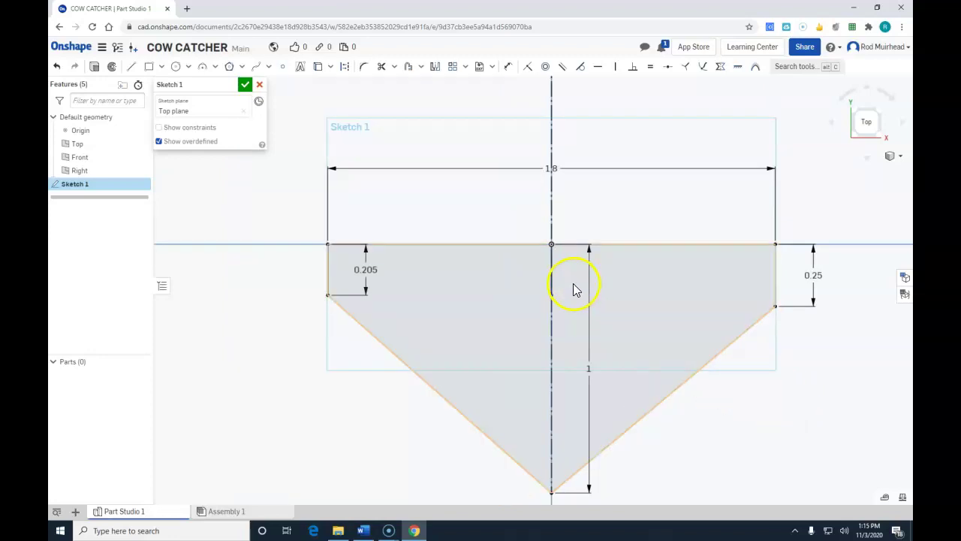
click(540, 309)
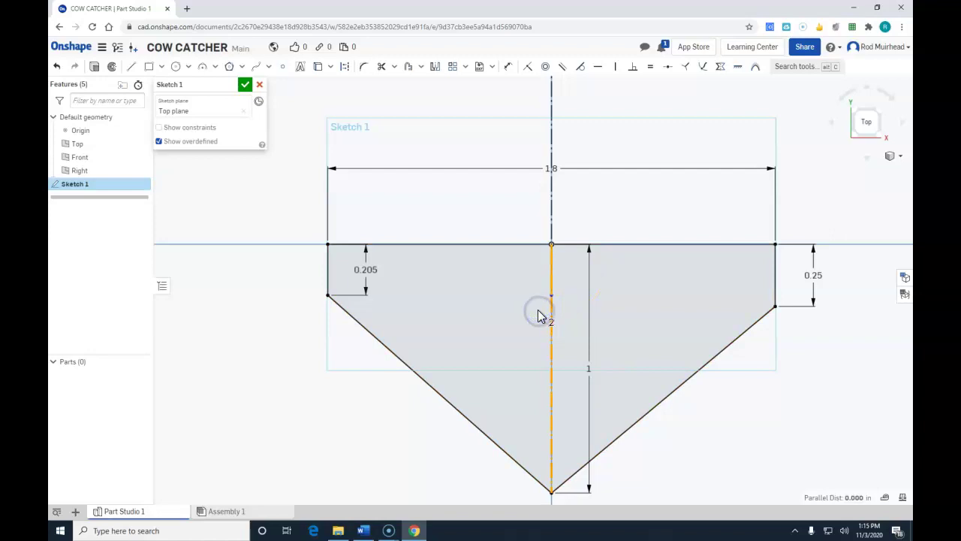
key(Delete)
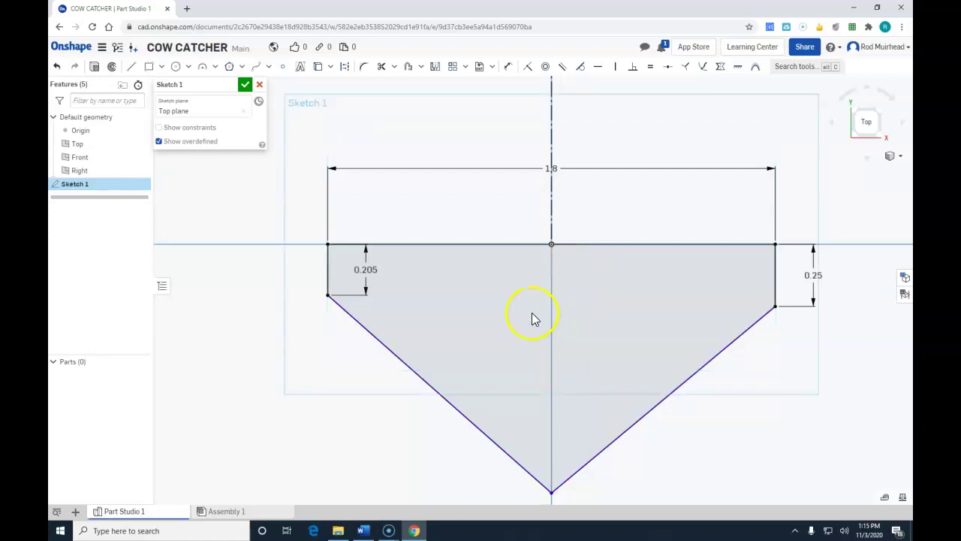
Step: Dimension the vertical distance from the outline's upper left corner to its bottom tip as 1 in
click(508, 67)
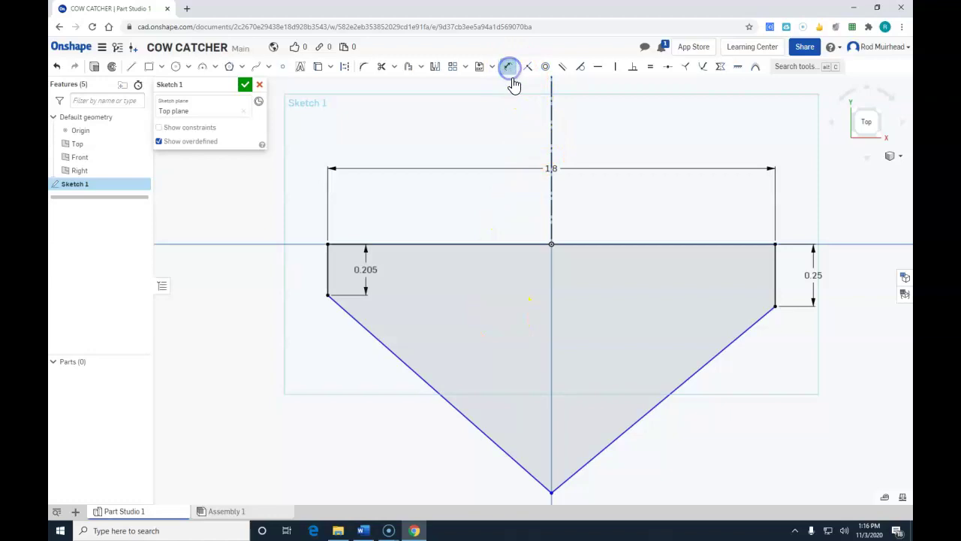
click(328, 243)
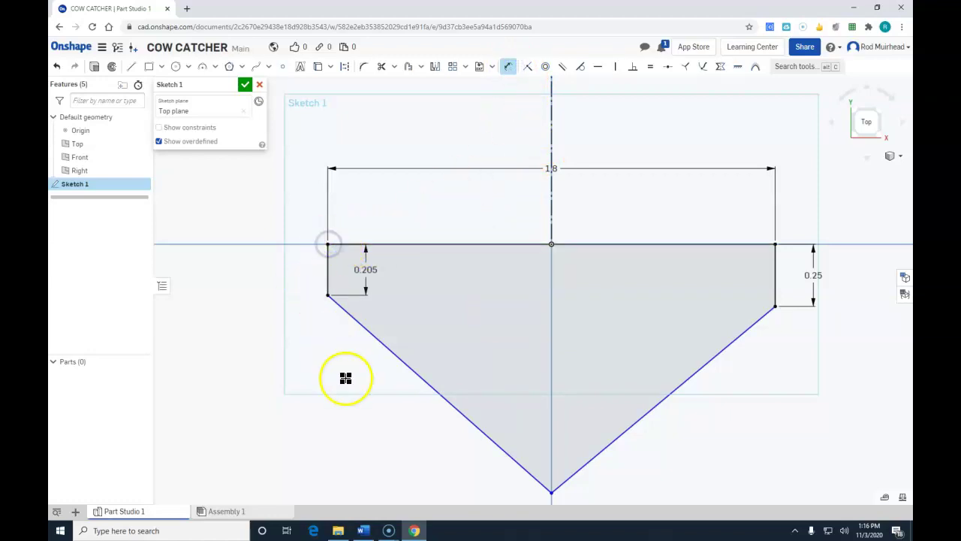
scroll(361, 417, down, 3)
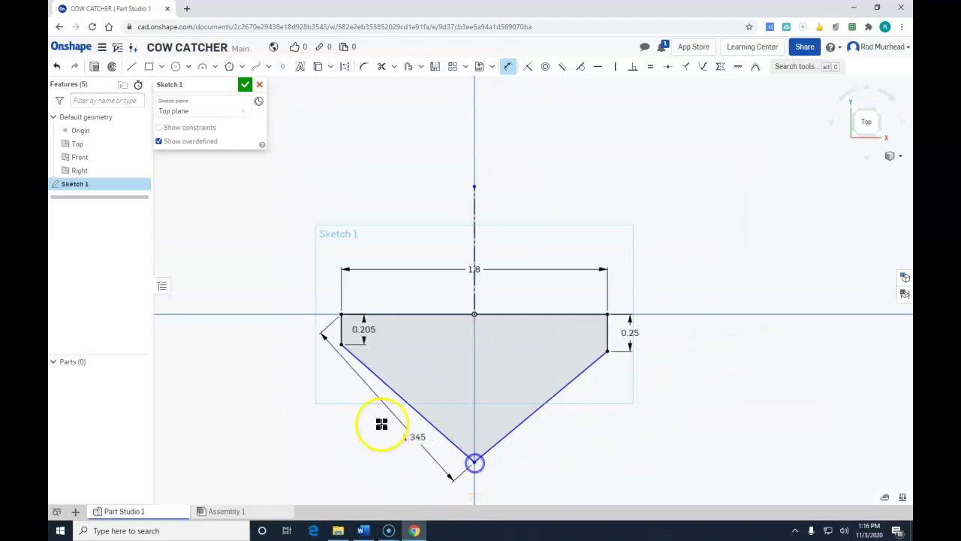
click(287, 378)
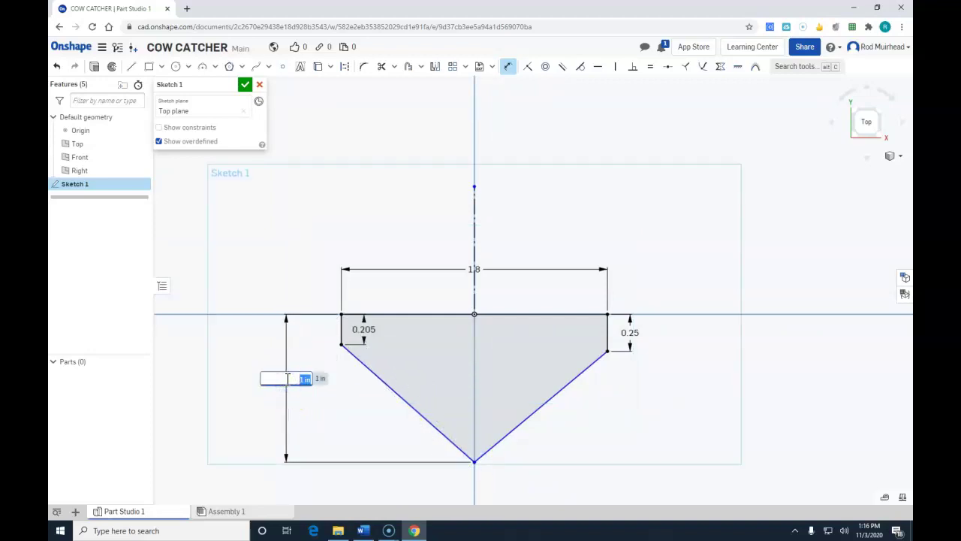
key(Return)
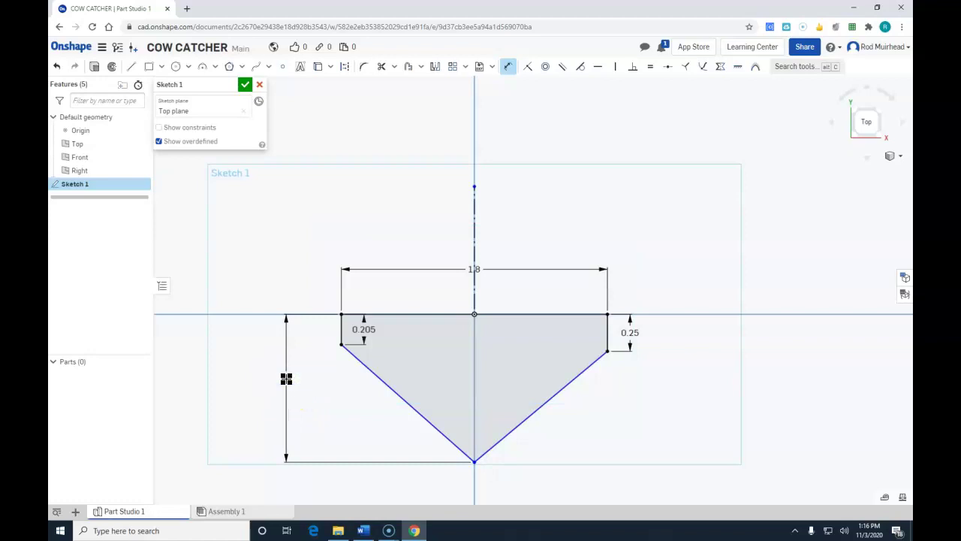
click(818, 316)
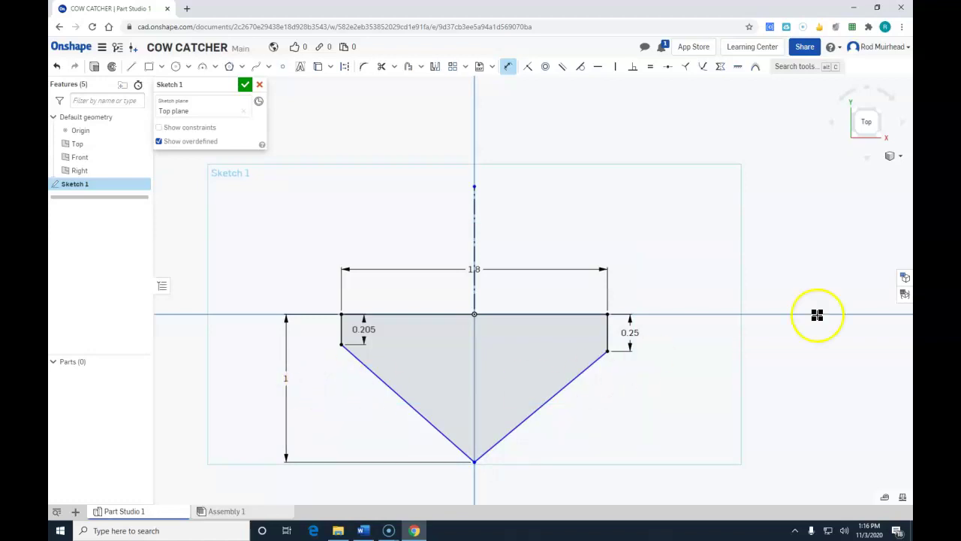
Step: Check the Part #9 Cow Catcher drawing in Word and draw a vertical line downward from the lower end of the outline's left short edge
drag(905, 33, 639, 57)
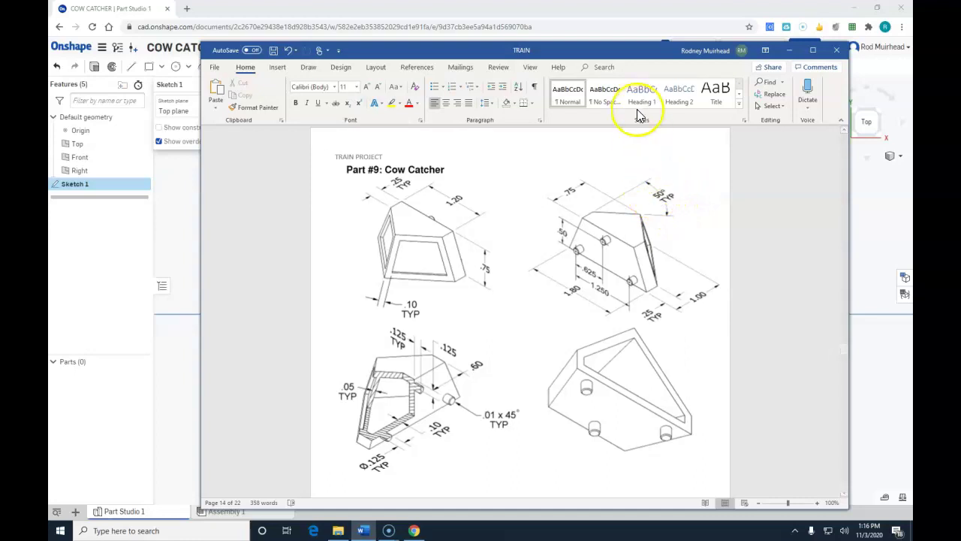
drag(407, 53, 912, 57)
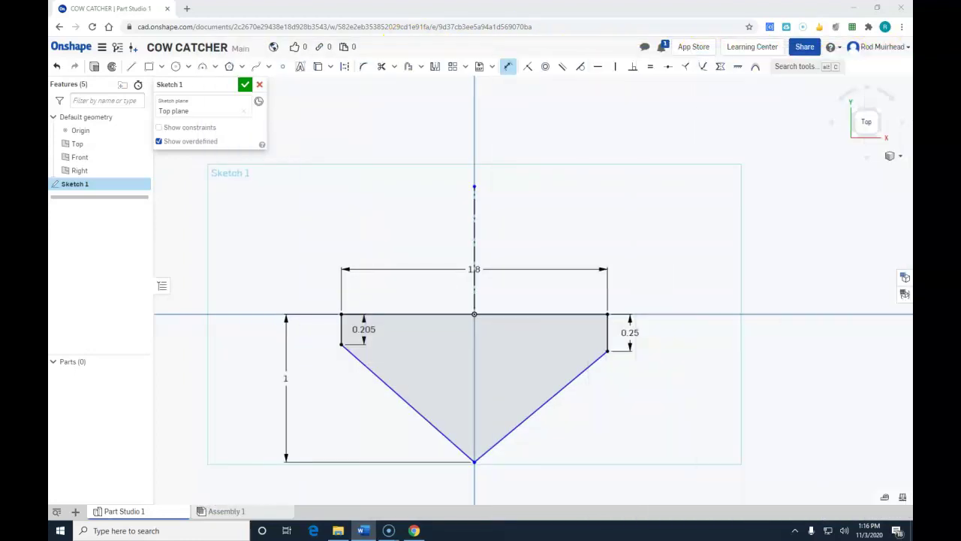
click(131, 68)
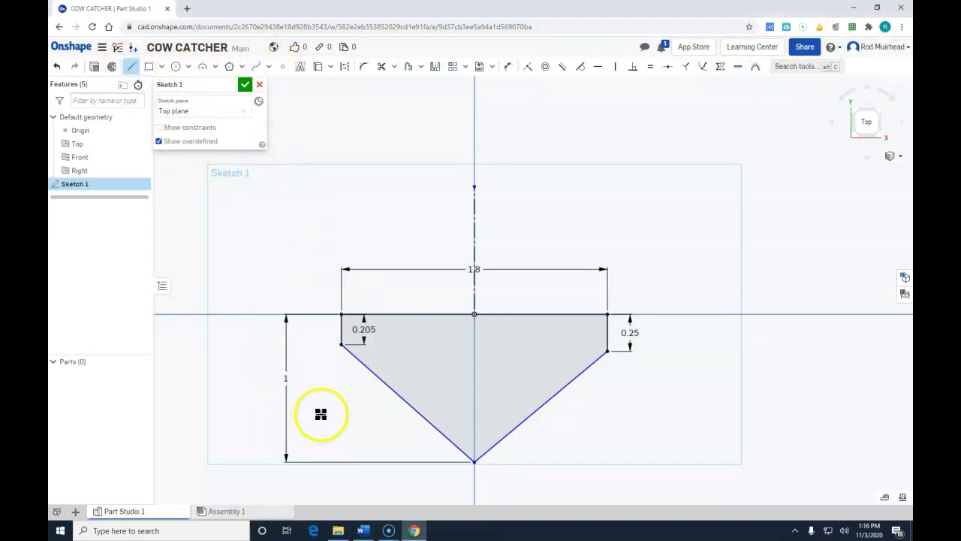
click(341, 346)
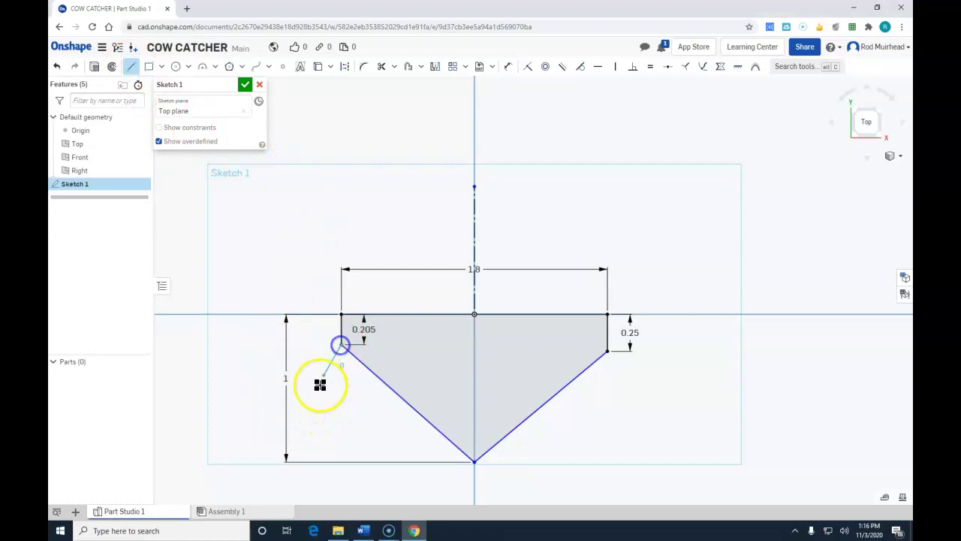
click(342, 440)
key(Escape)
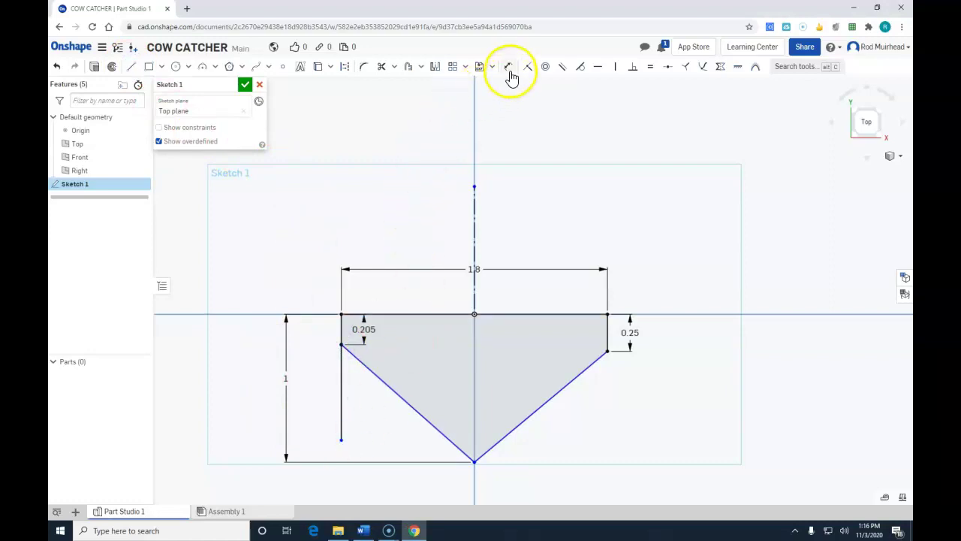
Step: Dimension the angle between the outline's left slanted edge and the added vertical line
click(510, 71)
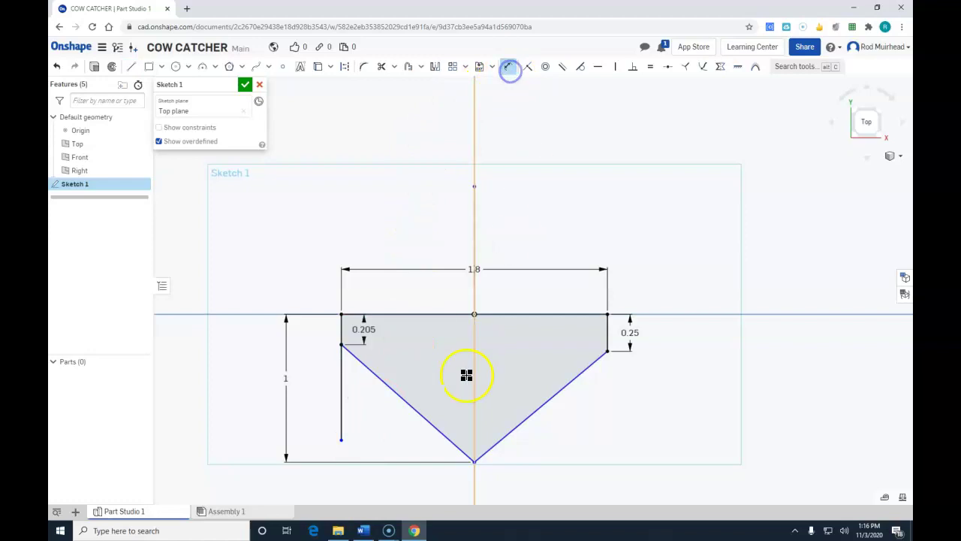
click(392, 388)
click(341, 411)
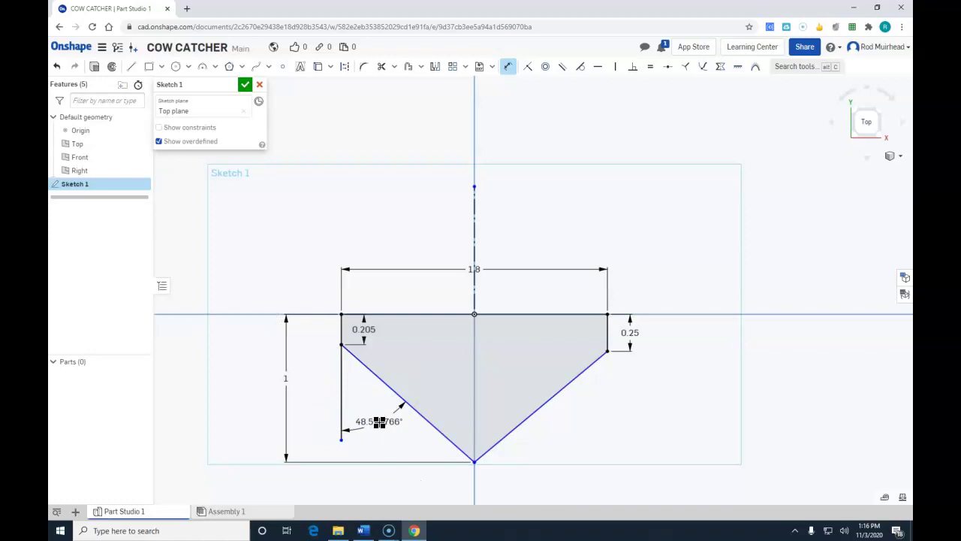
click(380, 423)
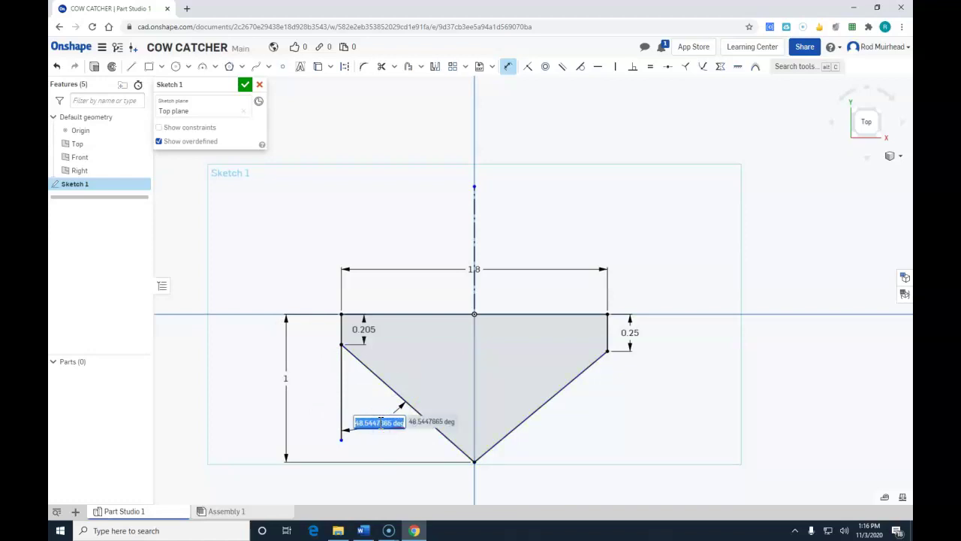
click(381, 441)
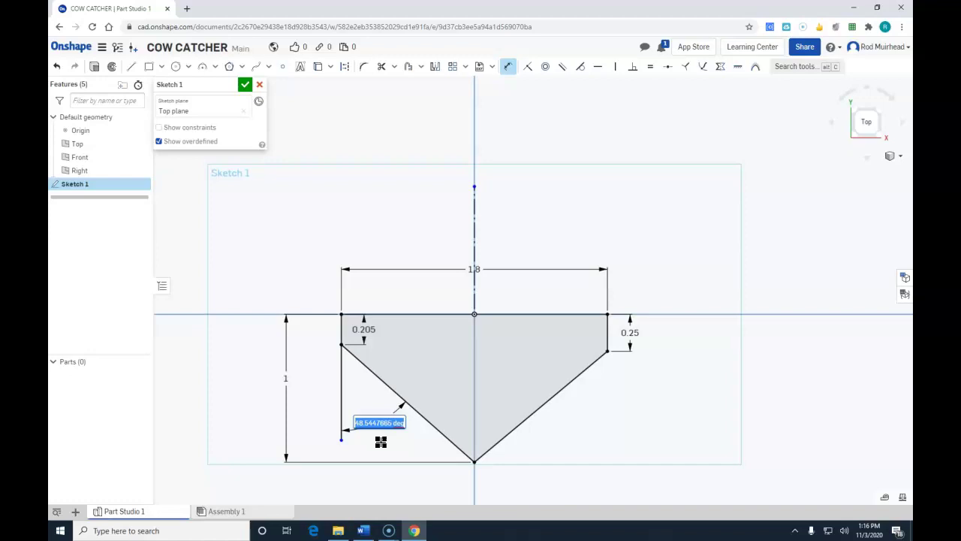
key(Return)
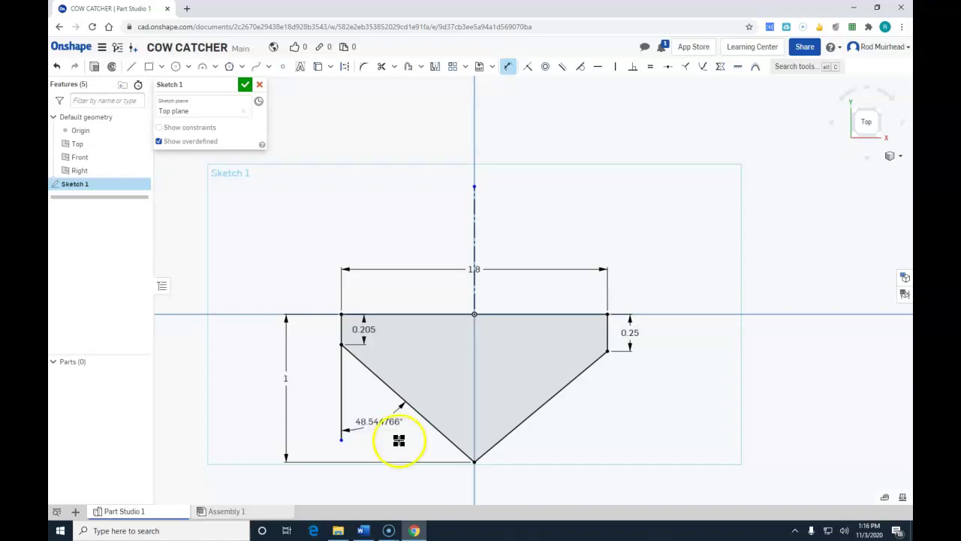
Step: Delete the added vertical line below the outline's left short edge together with its angle dimension
key(Escape)
click(330, 430)
key(Delete)
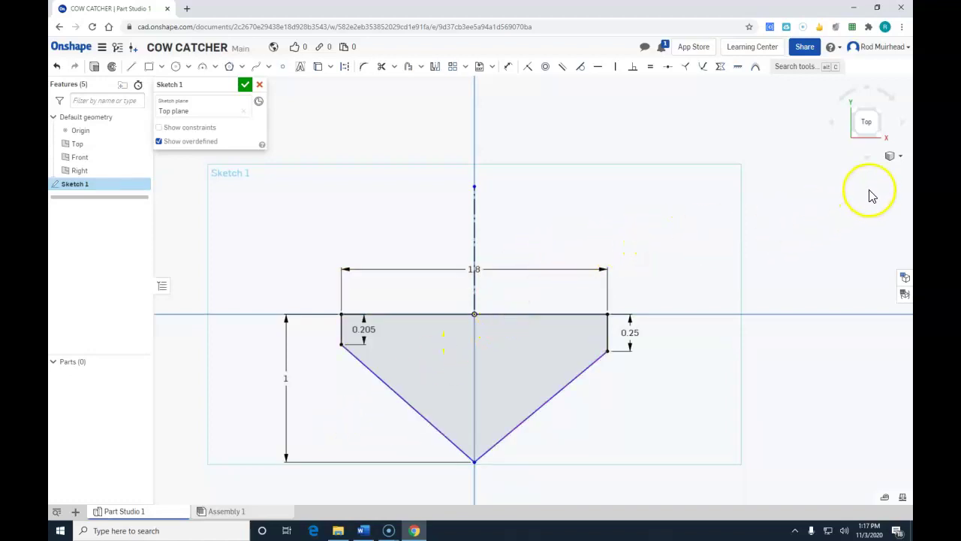
Step: Show the sketch close up in isometric view
click(902, 160)
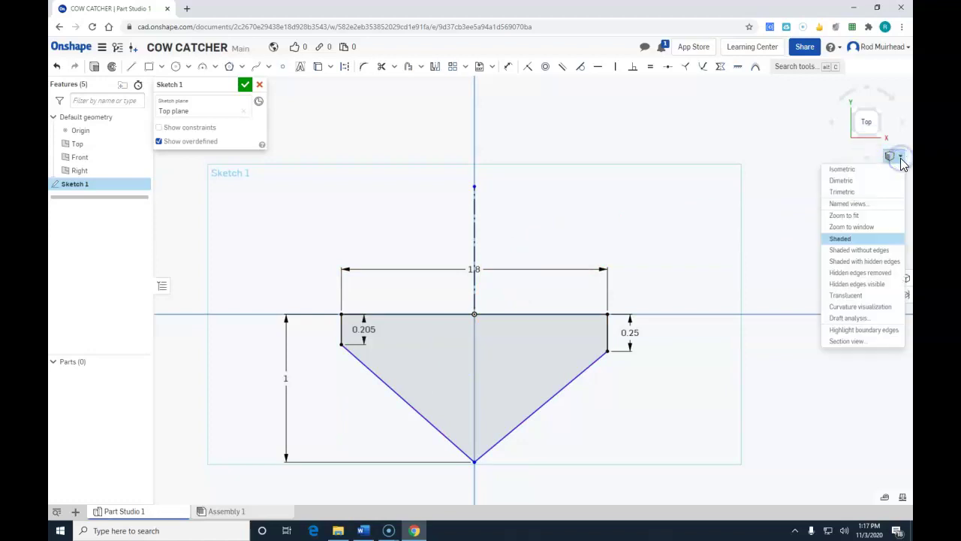
click(844, 170)
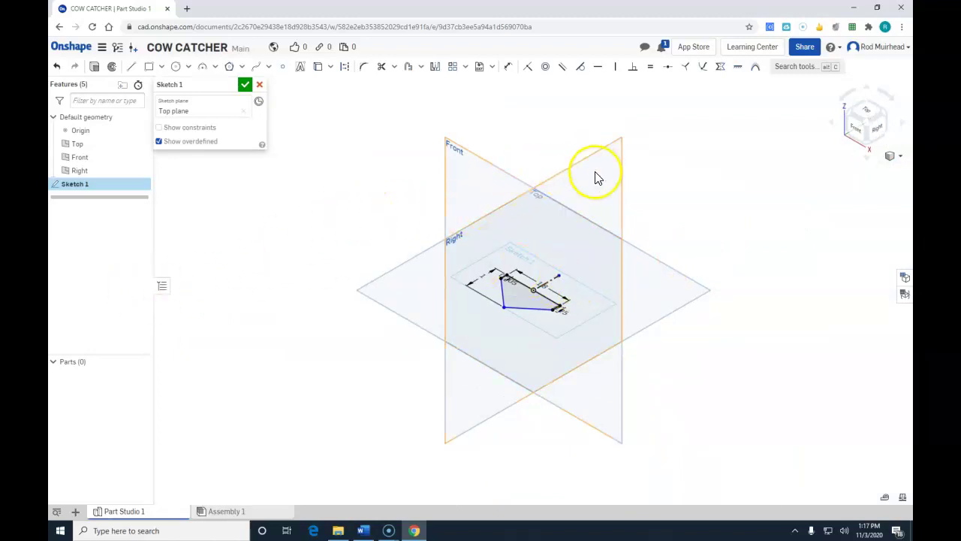
scroll(546, 248, up, 2)
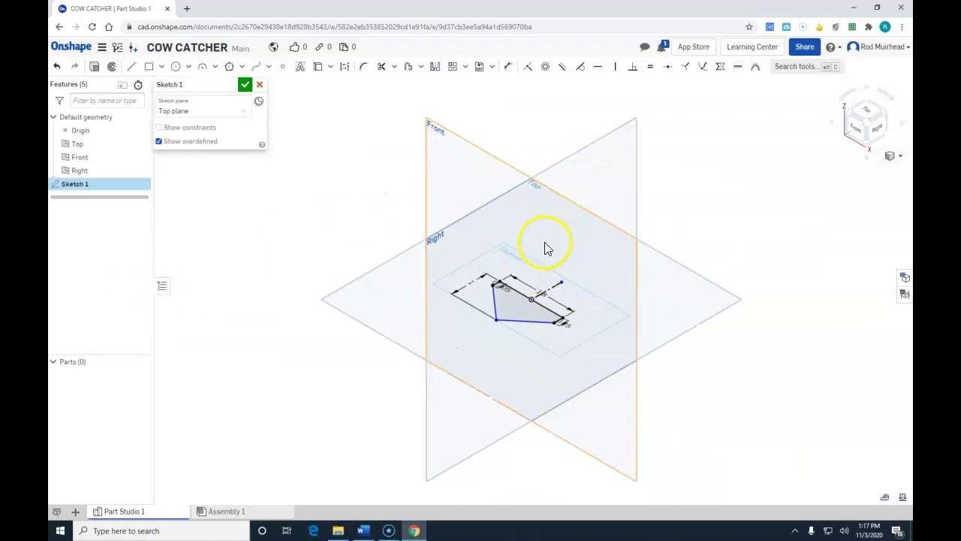
scroll(546, 259, up, 3)
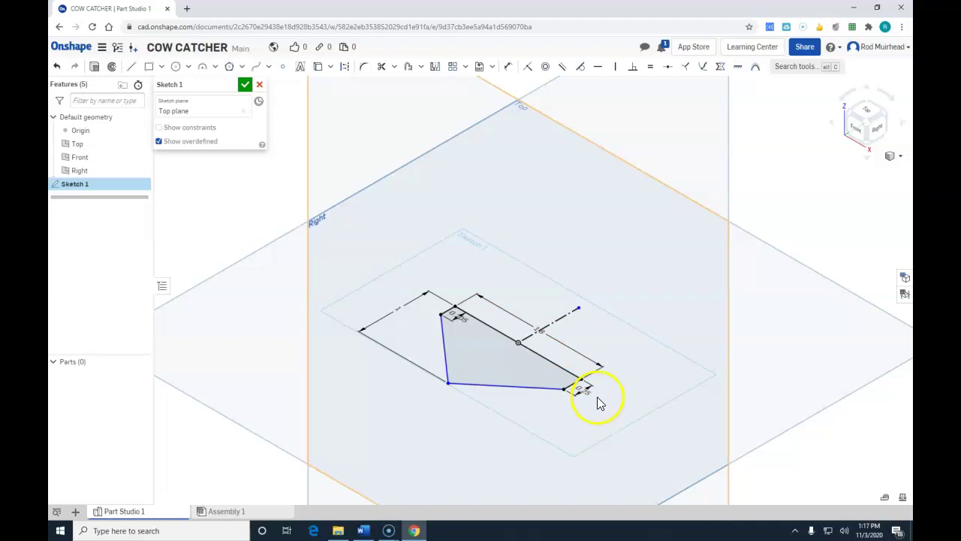
Step: Dimension the horizontal distance between the outline's lowest point and the lower end of its right short edge
click(864, 111)
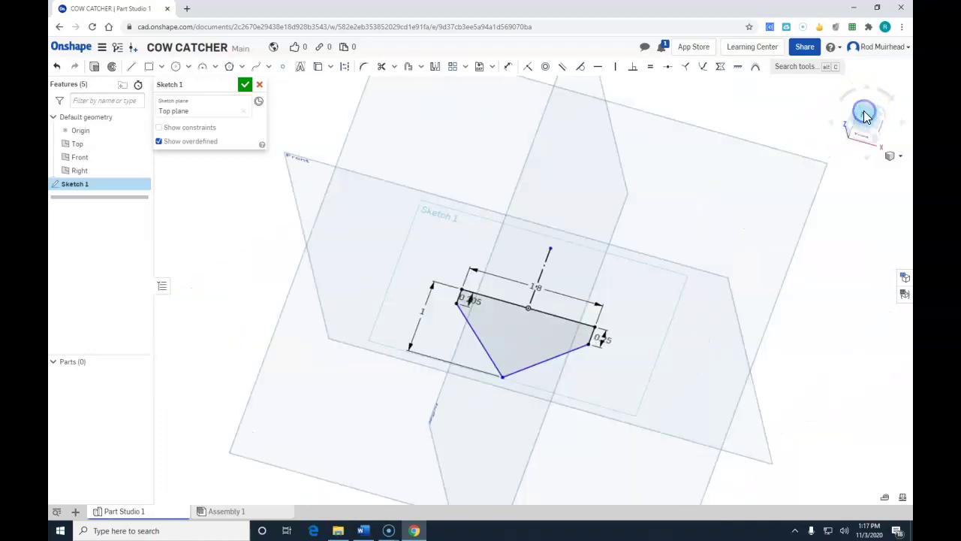
click(509, 66)
scroll(551, 375, up, 3)
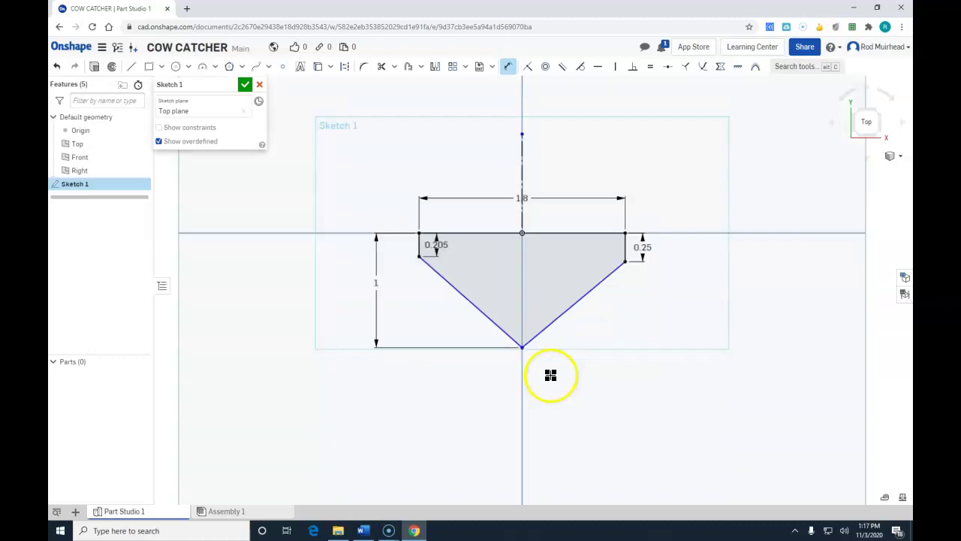
click(522, 348)
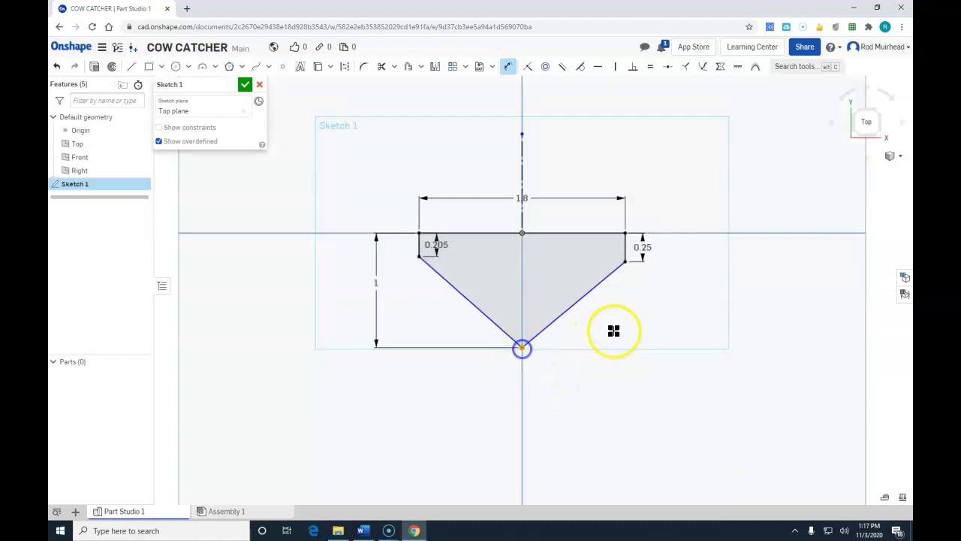
click(626, 262)
click(579, 369)
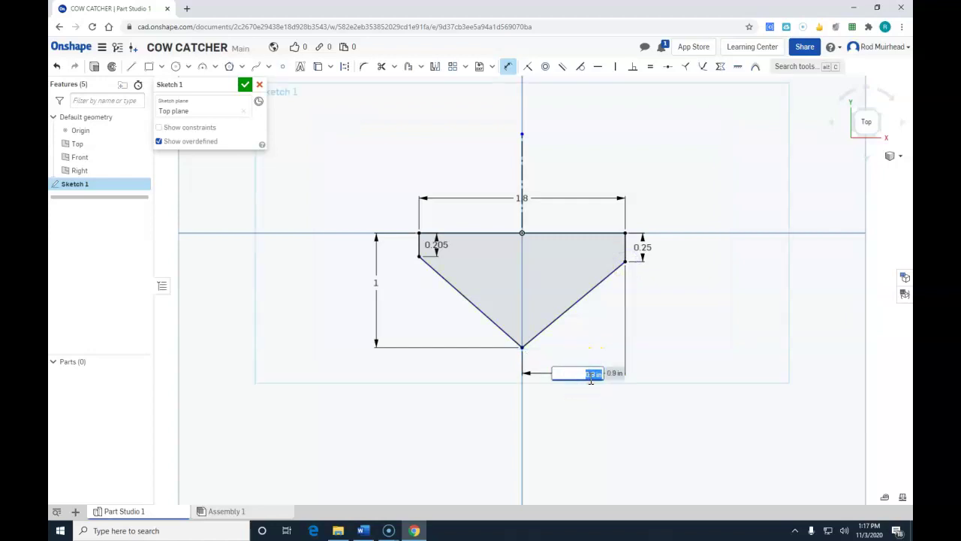
key(Return)
click(712, 361)
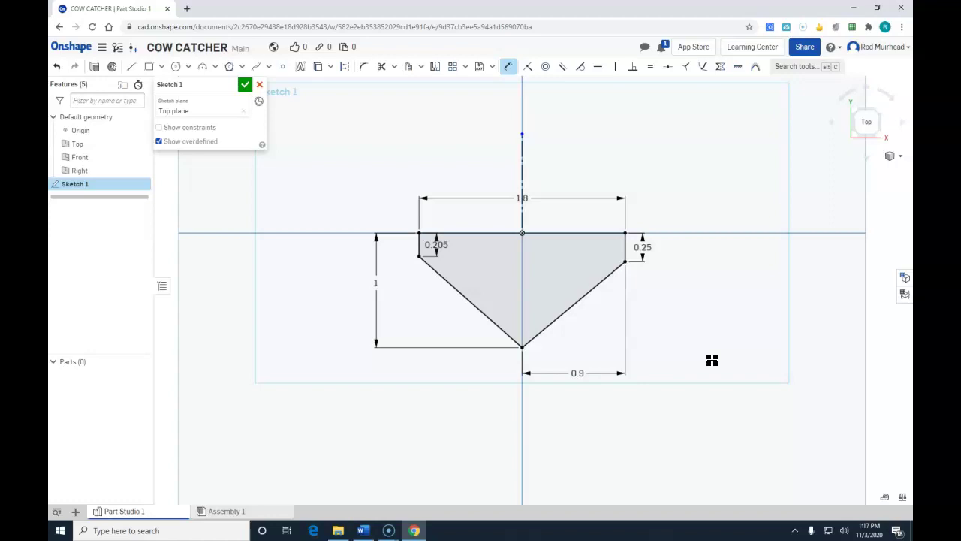
drag(704, 353, 710, 264)
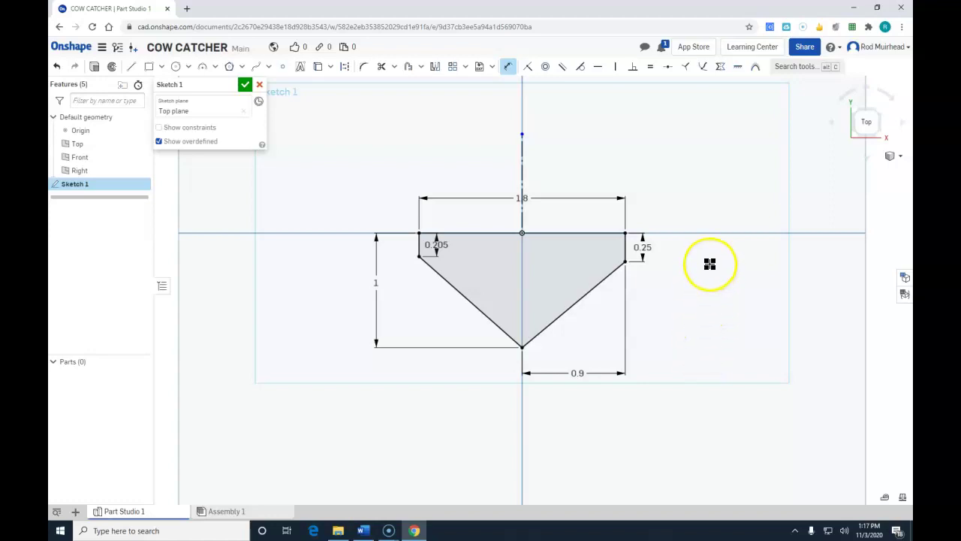
drag(636, 410, 588, 404)
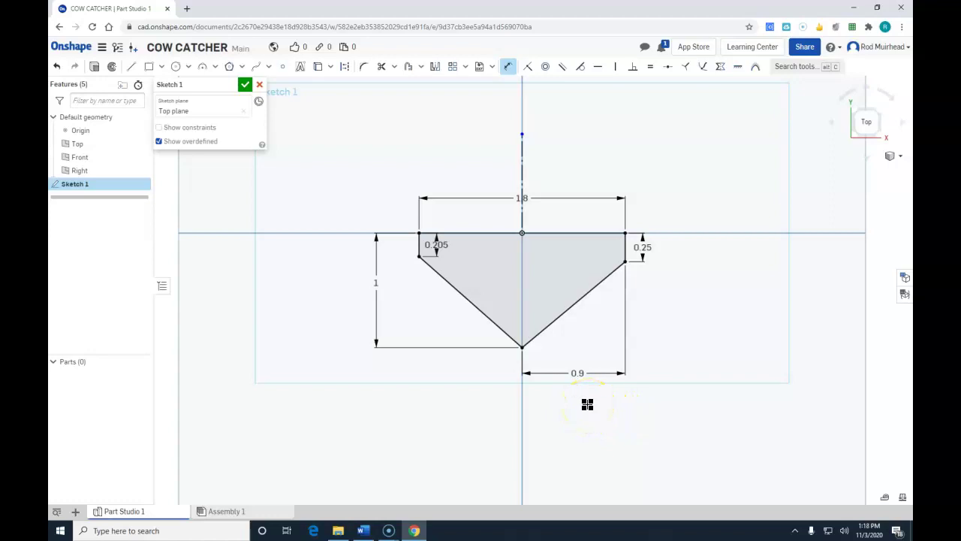
drag(604, 397, 675, 340)
Step: Set the length of the outline's left short edge to 0.25 in
drag(446, 260, 439, 242)
double_click(437, 243)
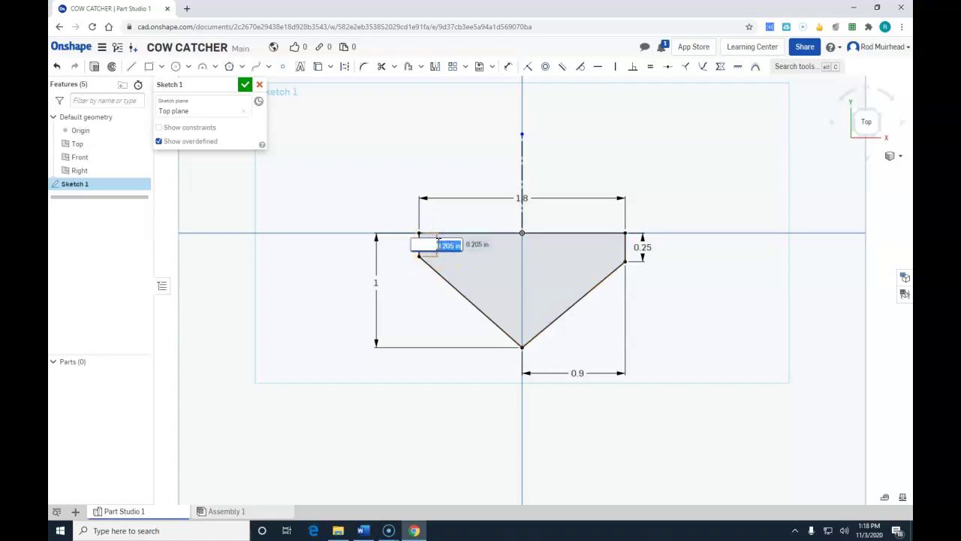
key(BackSpace)
text(.25)
key(Return)
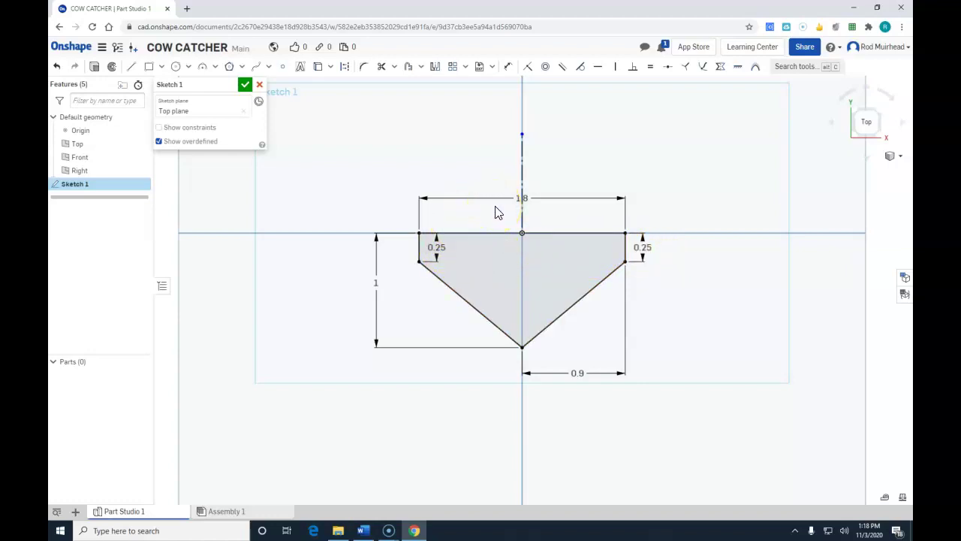
Step: Finish the base outline sketch and show the model in isometric view
click(398, 295)
click(418, 387)
click(246, 86)
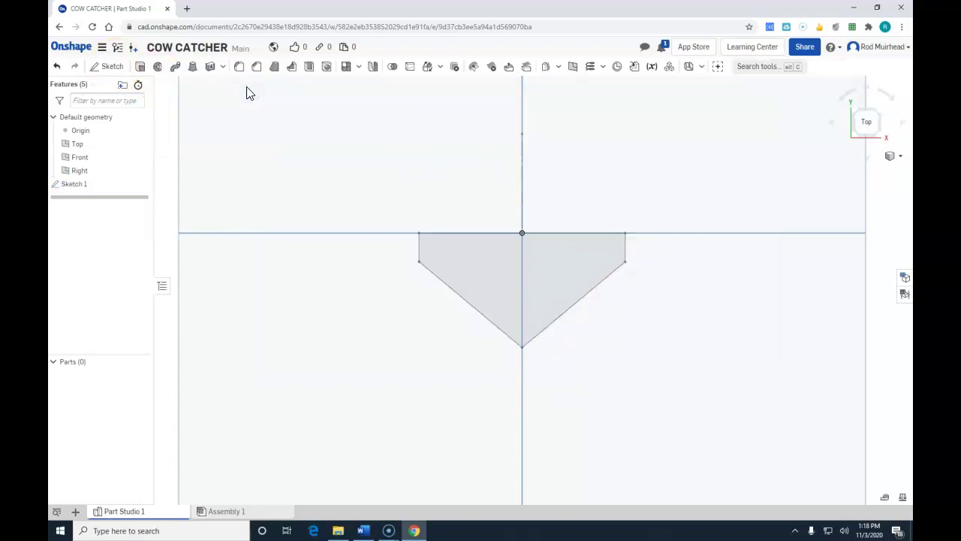
click(894, 157)
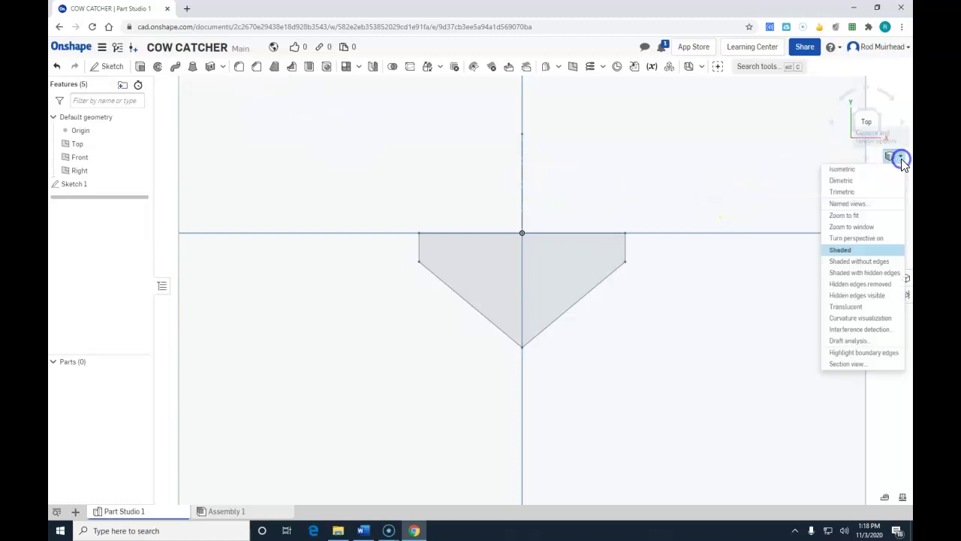
click(856, 171)
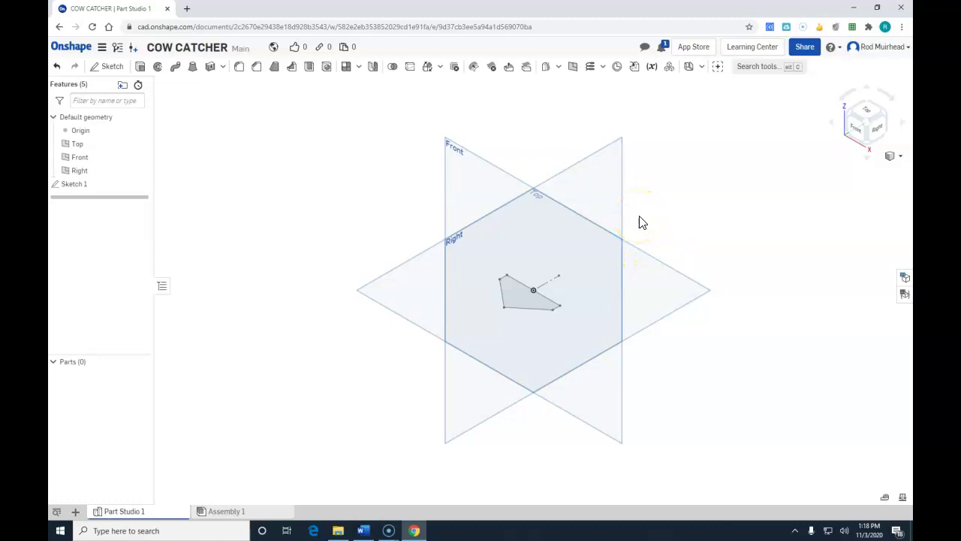
Step: Create a plane offset 0.75 in above the Top plane
right_click(382, 277)
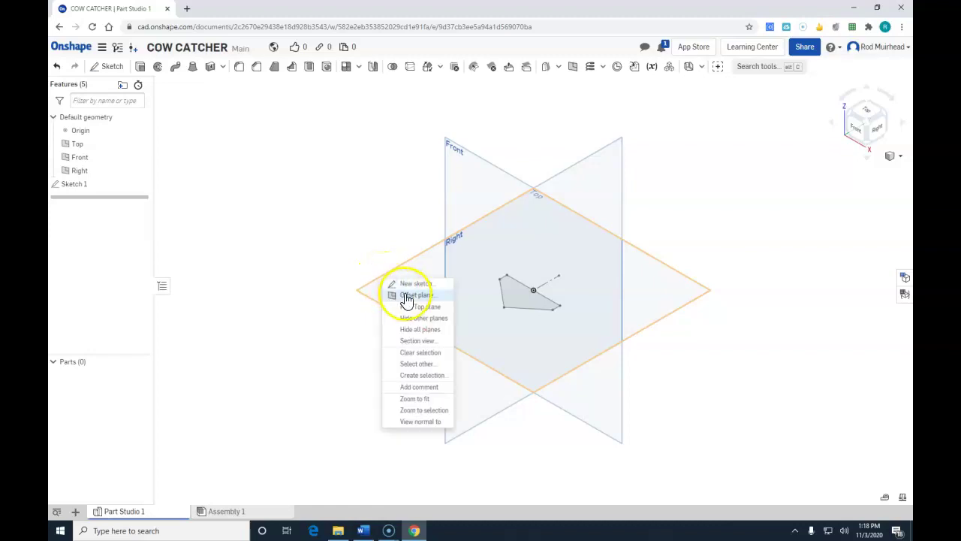
click(406, 296)
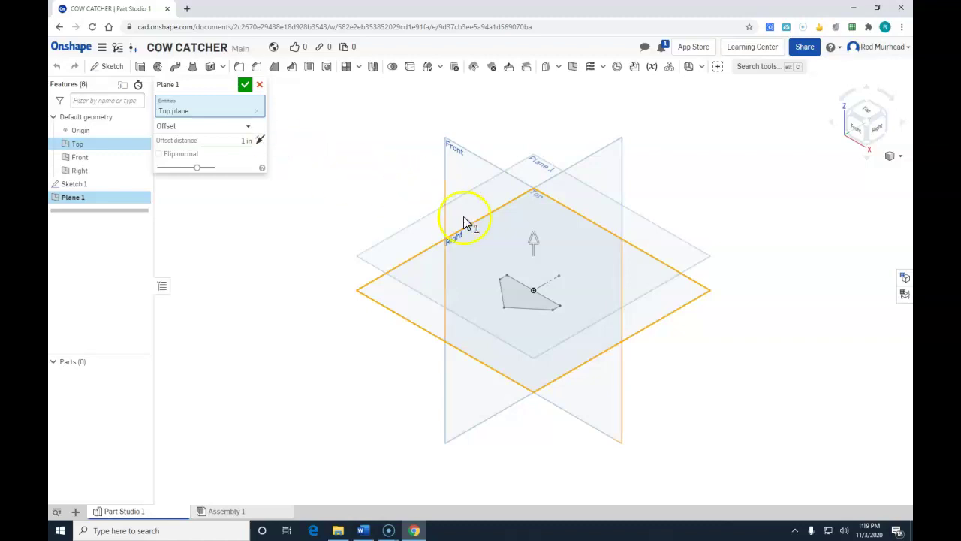
click(250, 141)
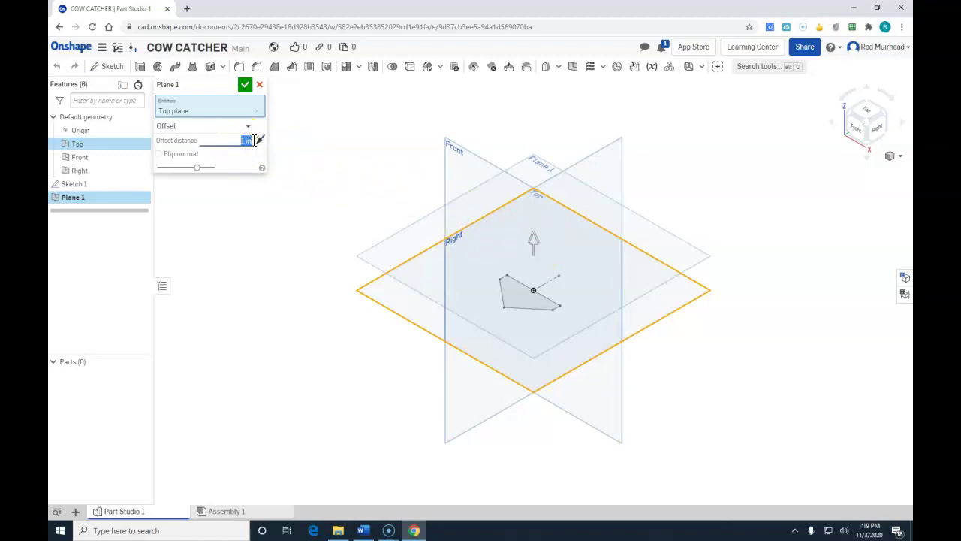
key(Return)
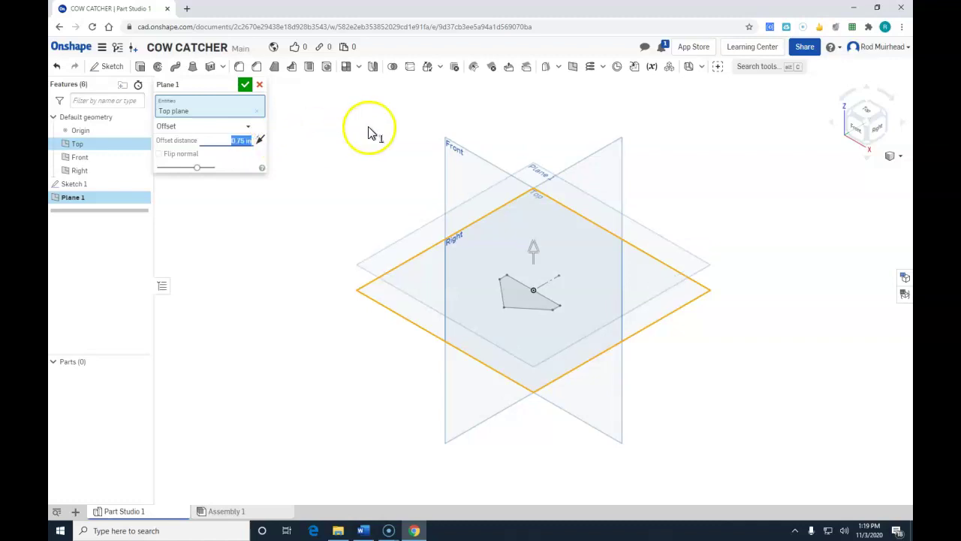
click(244, 84)
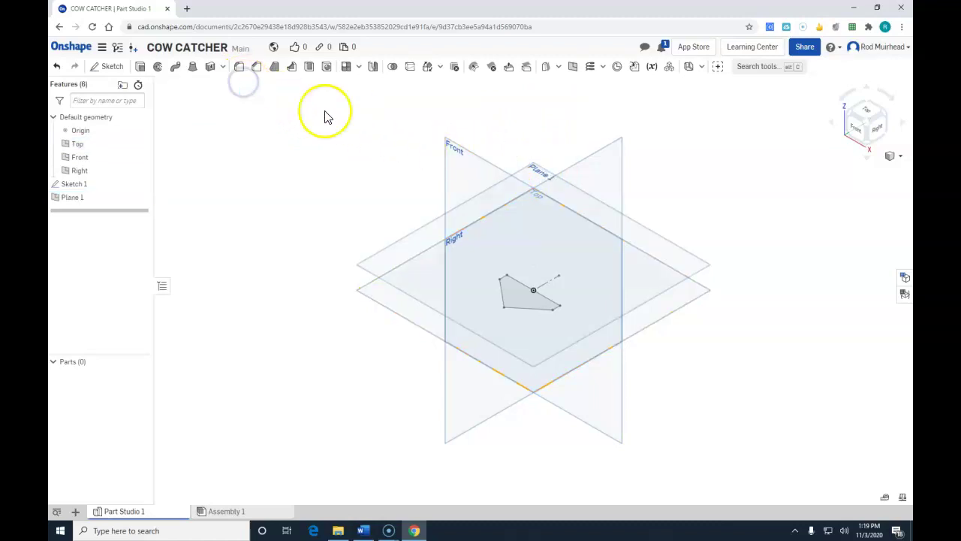
Step: Start a new sketch on the offset plane and view it normal to the sketch plane
right_click(537, 170)
click(570, 187)
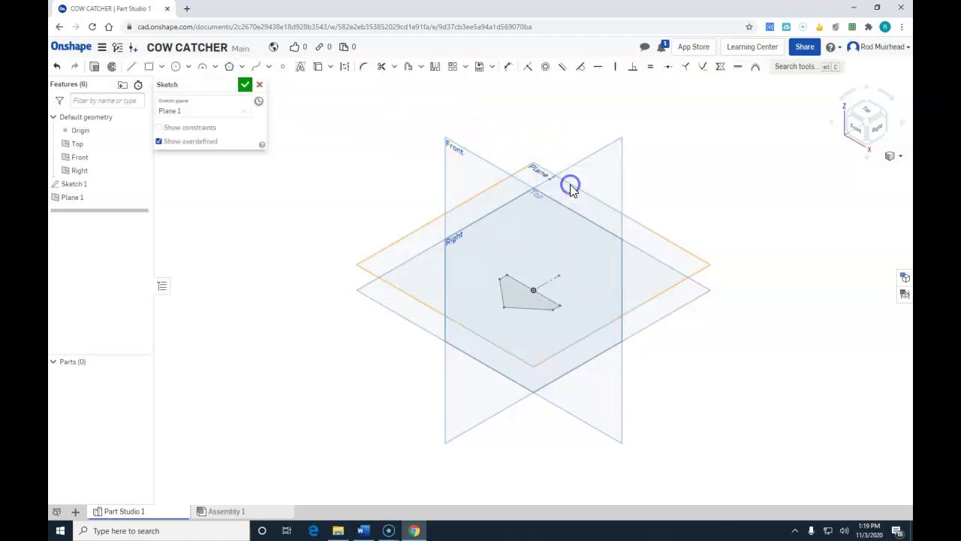
right_click(734, 183)
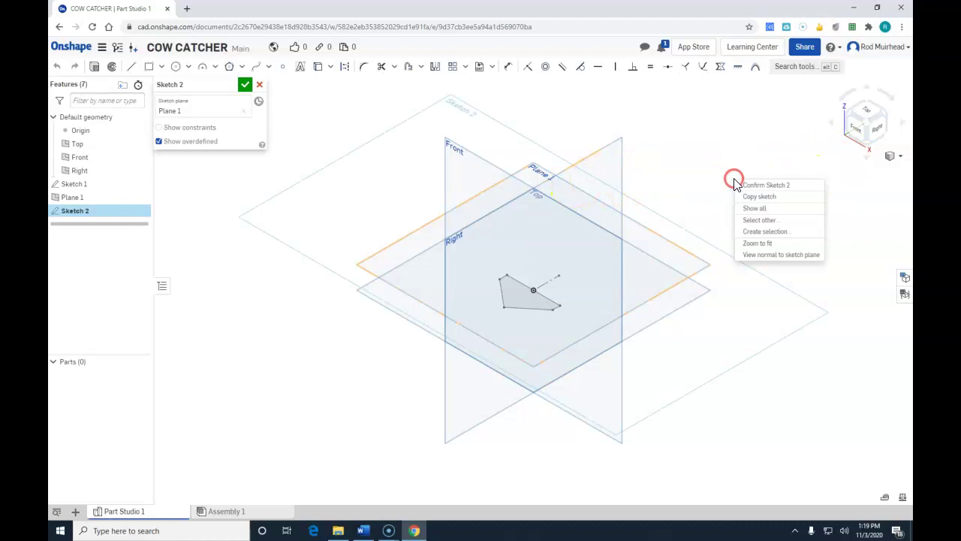
click(775, 254)
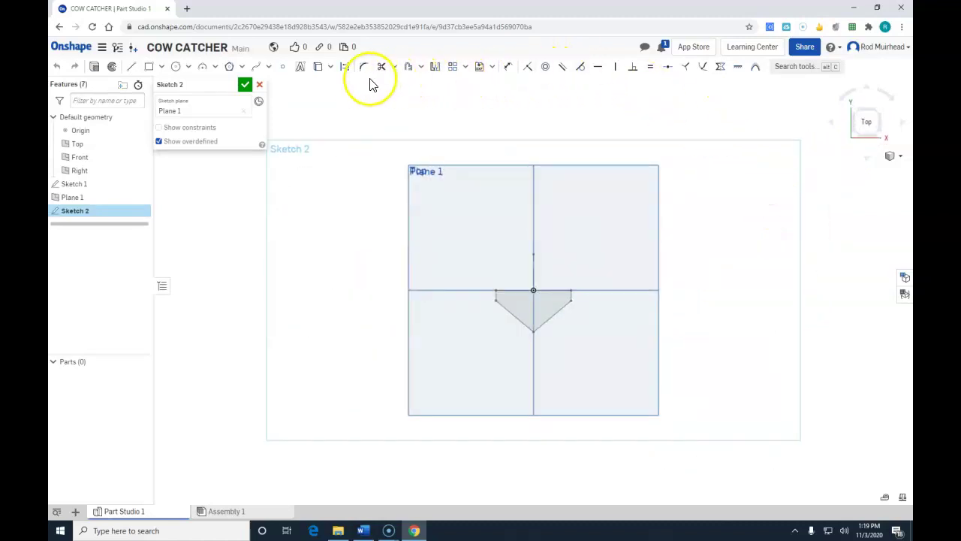
Step: Project all five edges of the base outline into the new sketch with the Use tool
click(330, 68)
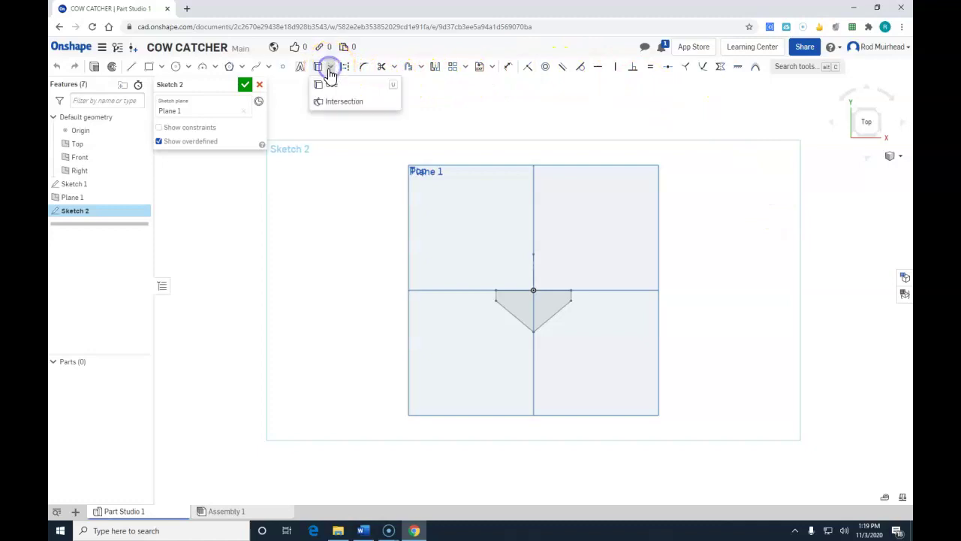
click(322, 85)
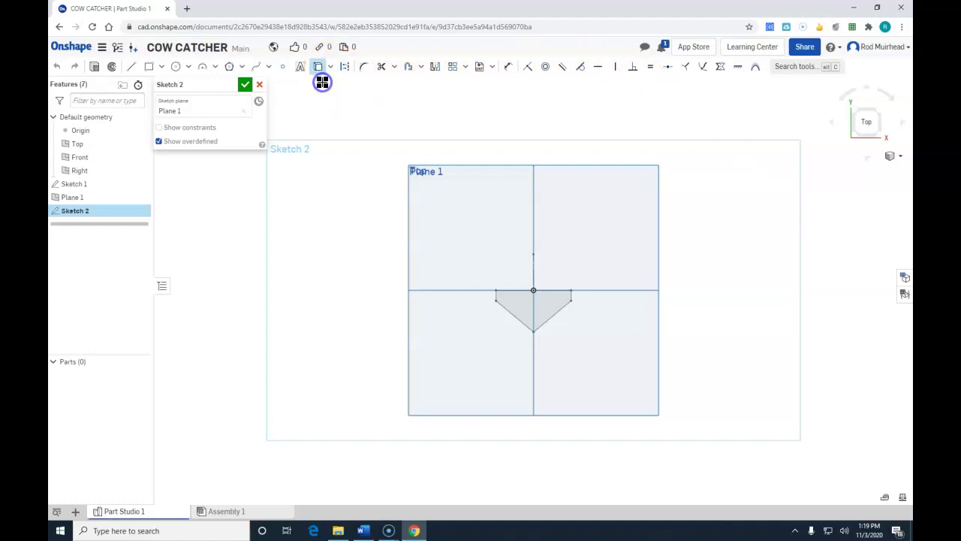
scroll(572, 328, down, 1)
scroll(570, 328, up, 5)
click(507, 233)
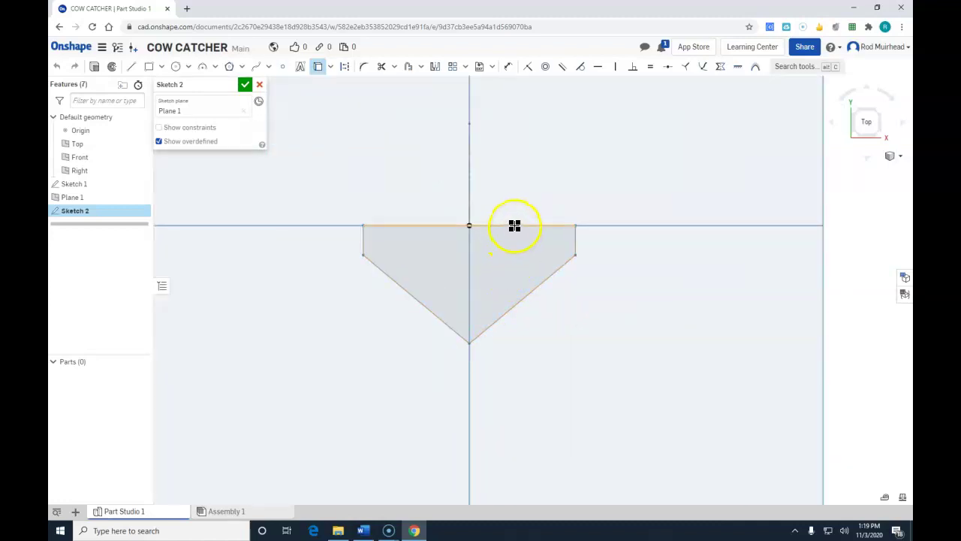
click(514, 226)
click(571, 253)
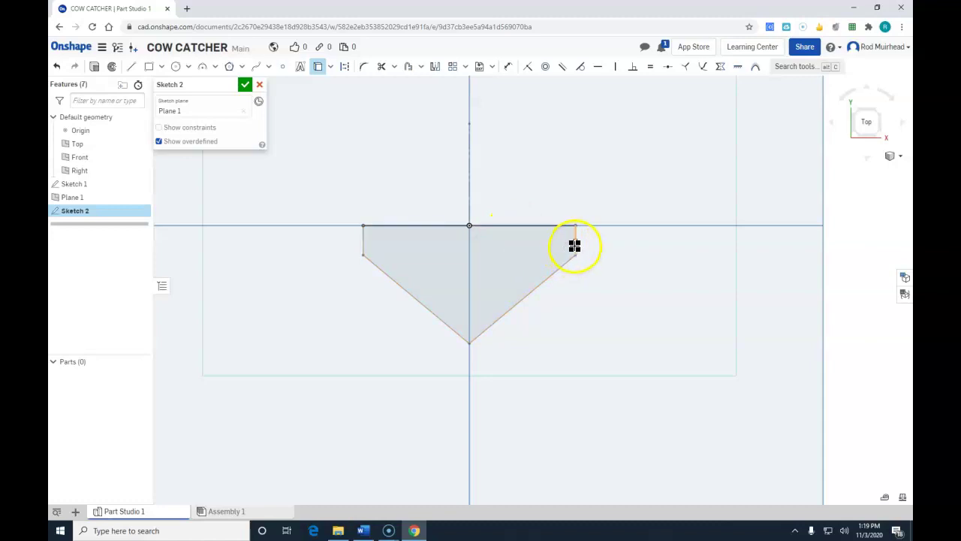
click(553, 273)
click(444, 324)
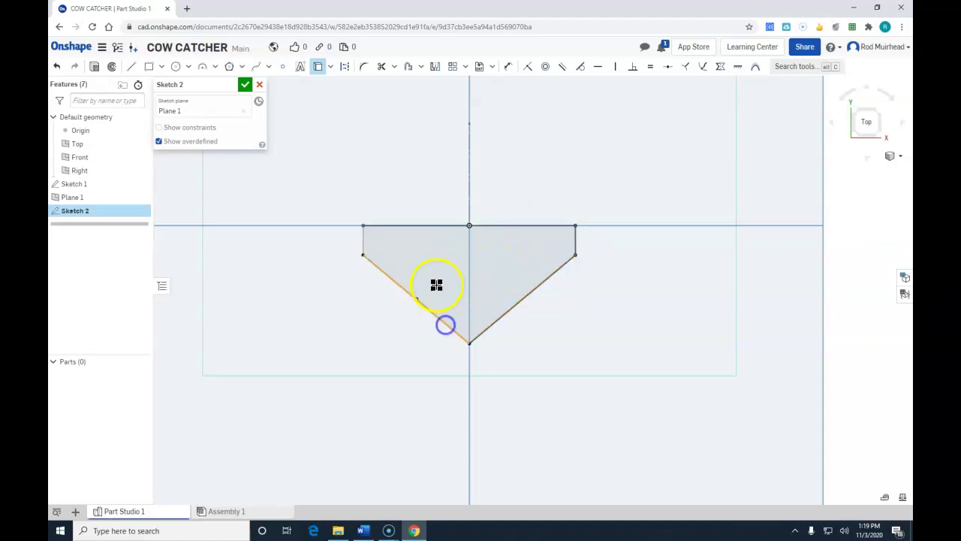
click(364, 247)
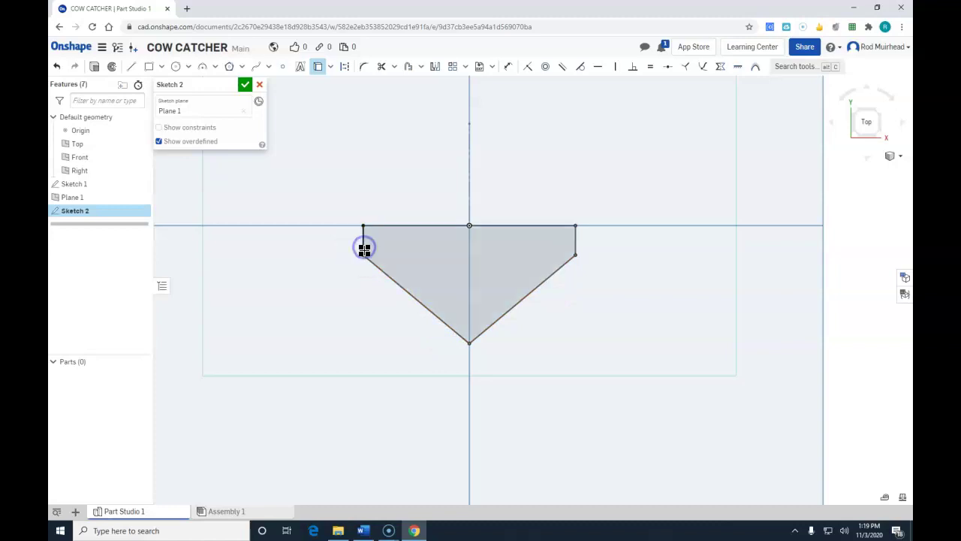
Step: Delete the projected long top edge from the sketch on the offset plane
right_drag(790, 219, 771, 199)
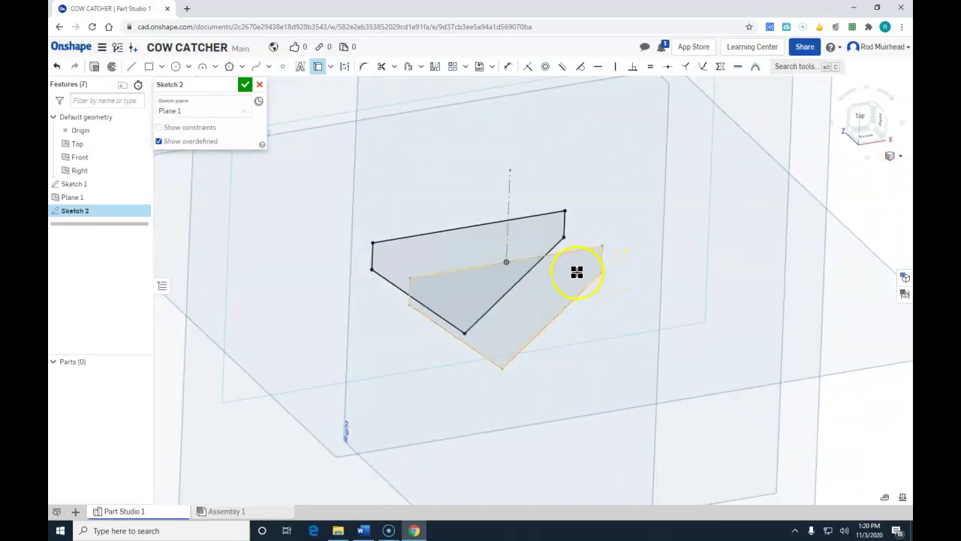
click(859, 116)
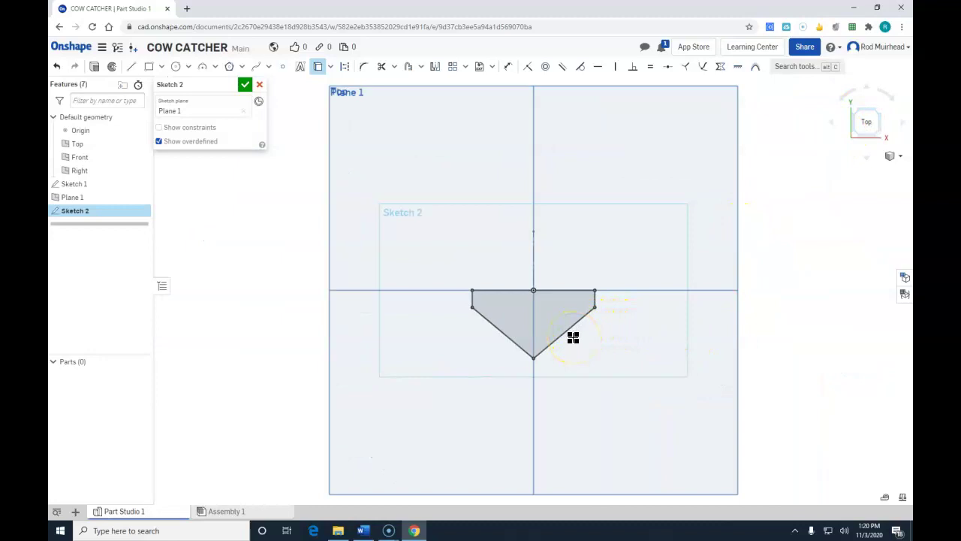
scroll(573, 338, up, 6)
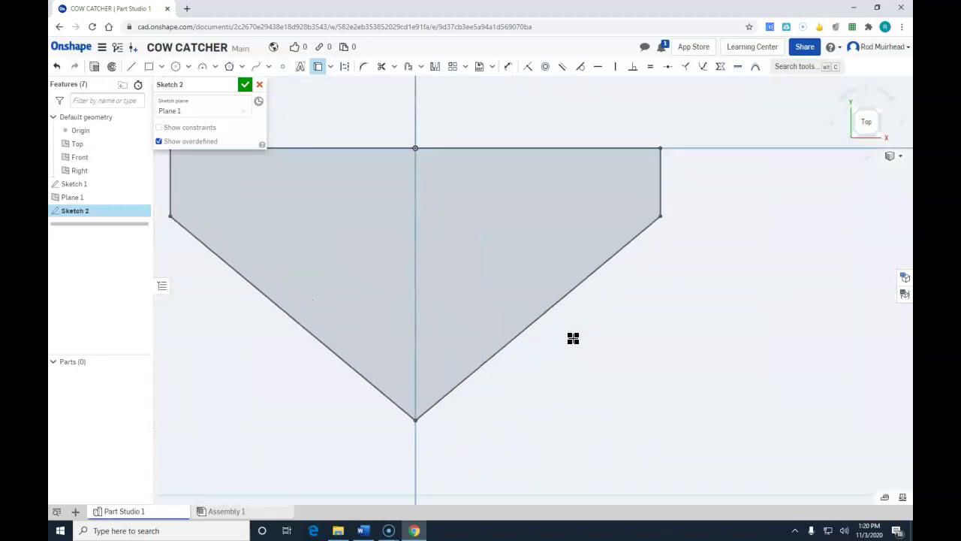
scroll(585, 343, down, 2)
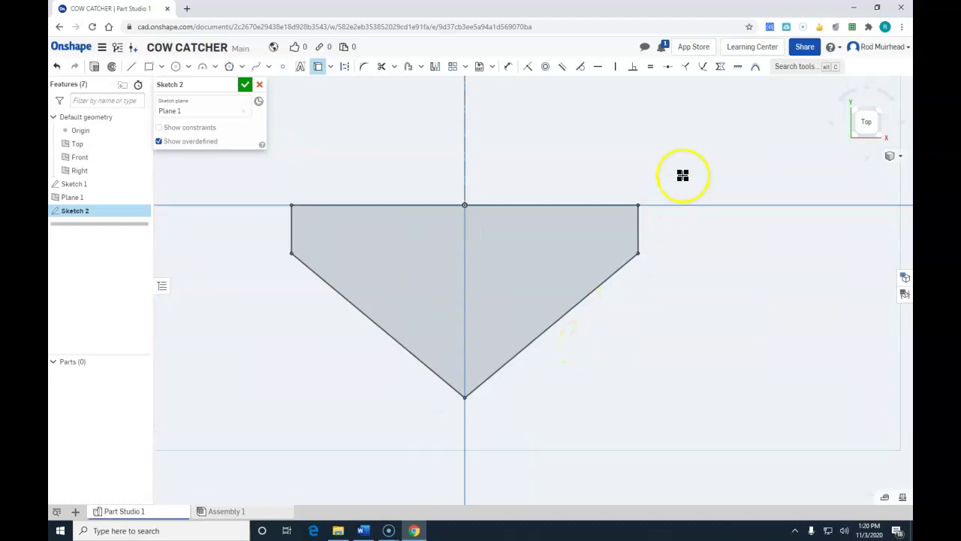
key(Escape)
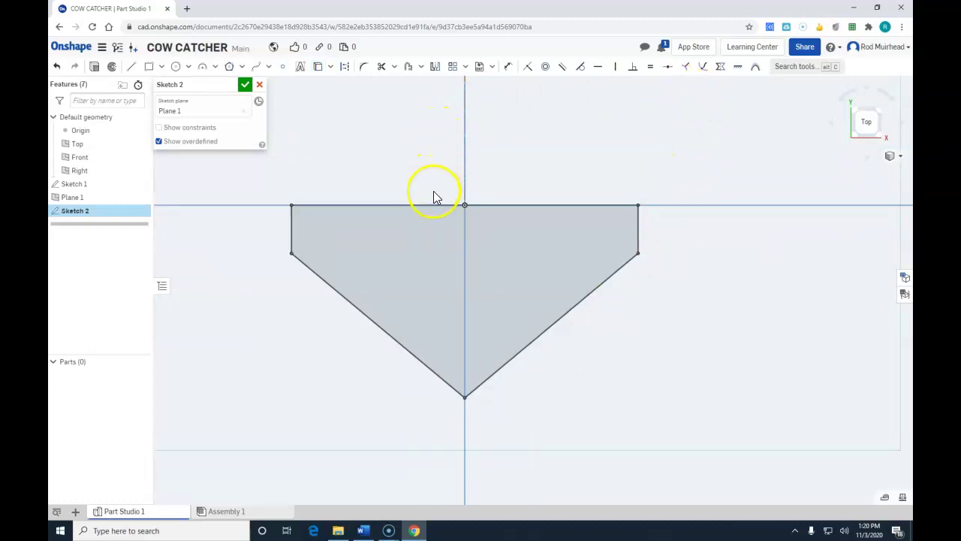
click(516, 221)
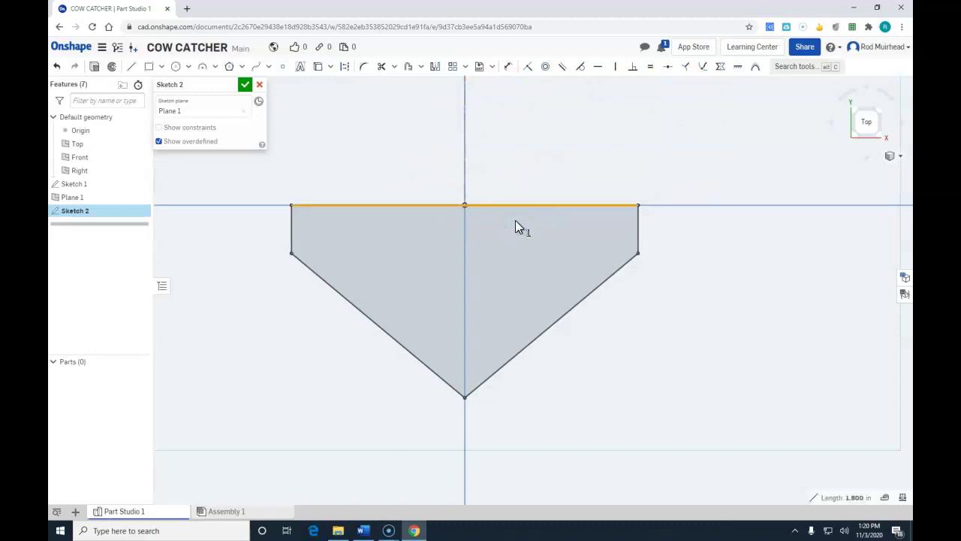
key(Escape)
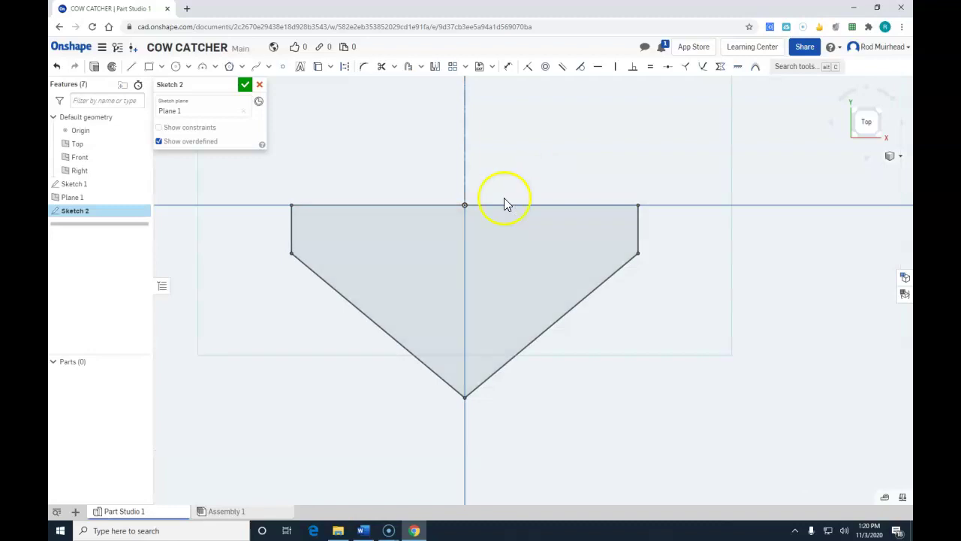
Step: Draw a 0.6 in line from the origin leftward along the horizontal axis of the upper-profile sketch
click(130, 66)
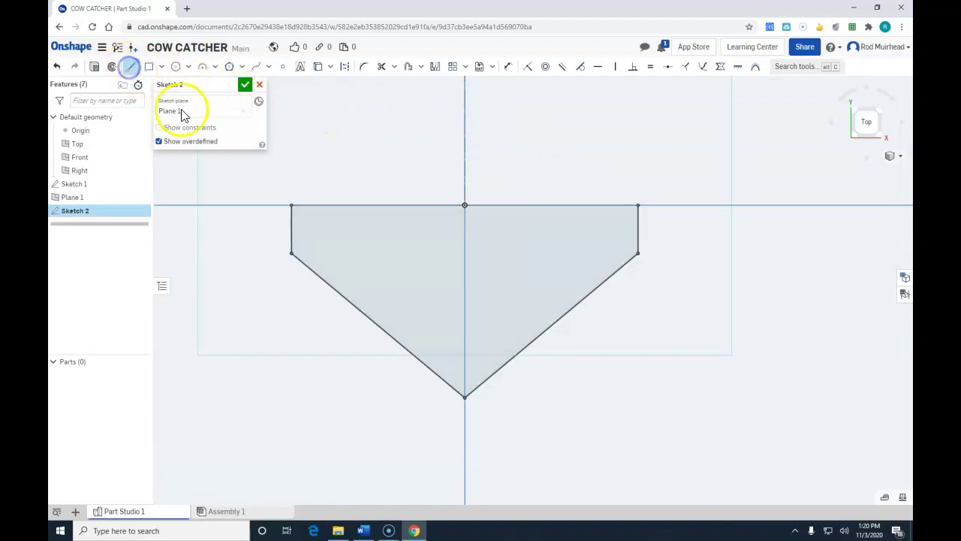
click(465, 205)
click(345, 206)
text(6)
key(Return)
Step: Draw a 1.2 in horizontal line rightward from the 0.6 in line's left end, continued by a 0.25 in vertical line downward
drag(345, 205, 580, 205)
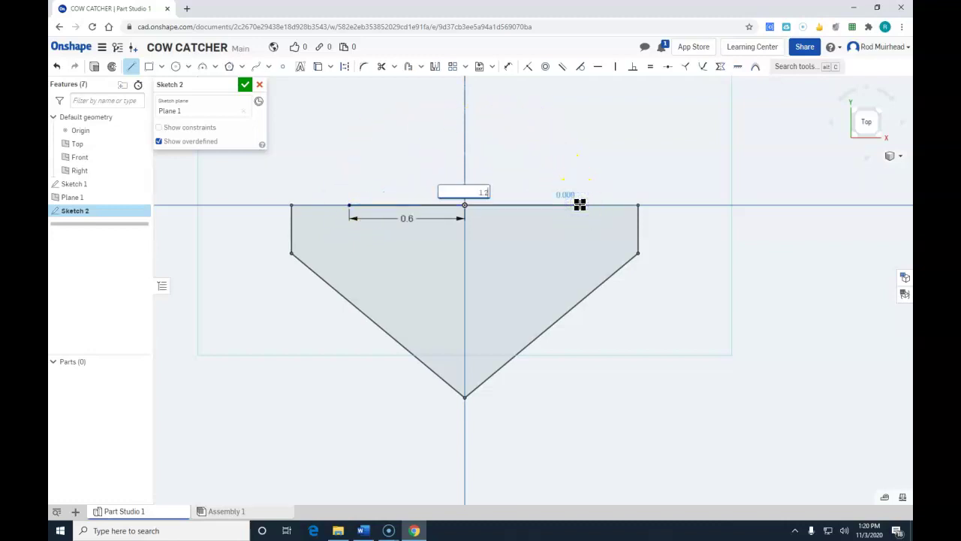
text(1.2)
key(Return)
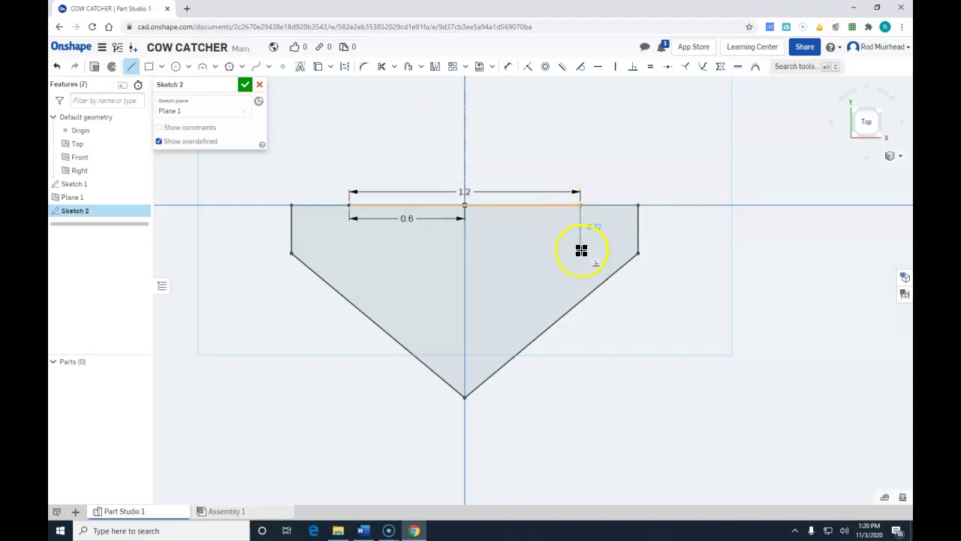
click(583, 252)
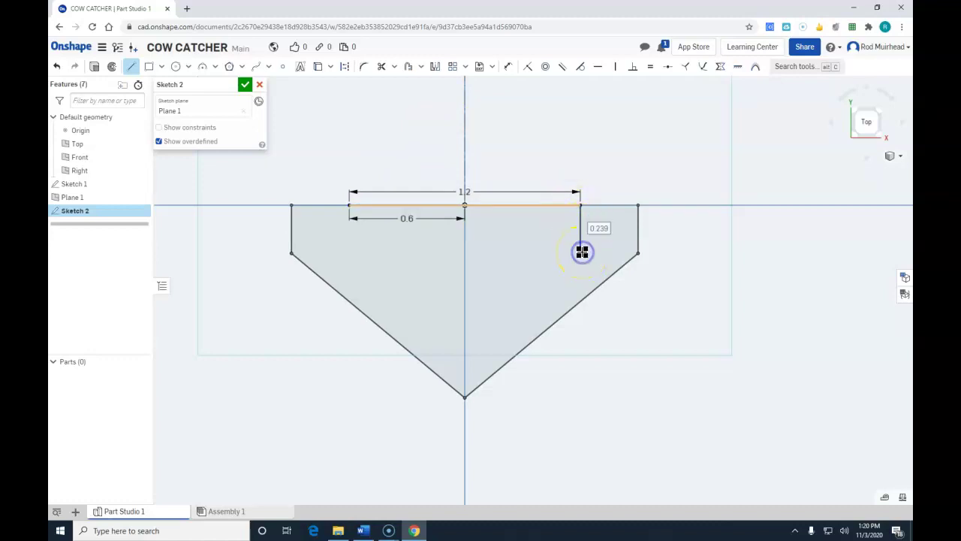
key(Return)
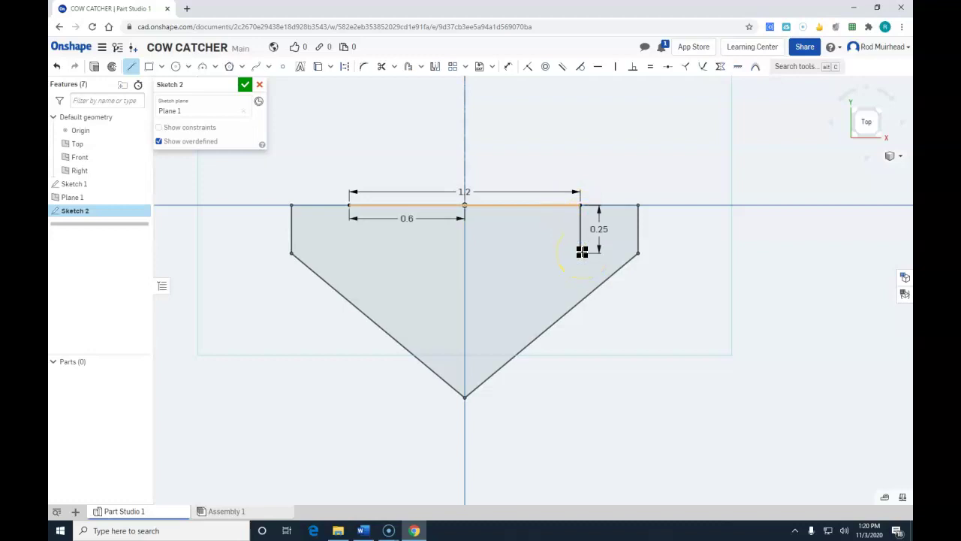
key(Escape)
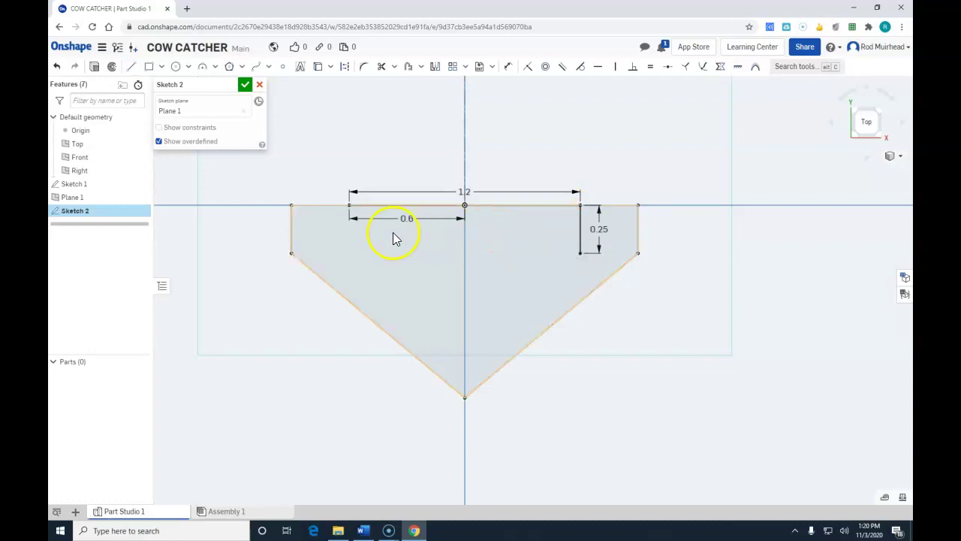
Step: Delete the 0.6 in line and its dimension from the upper-profile sketch
scroll(317, 221, up, 2)
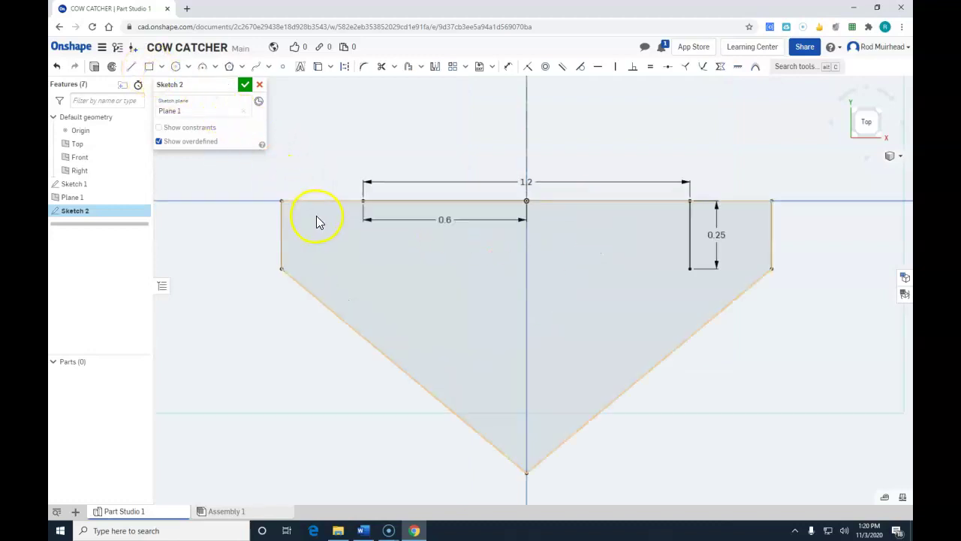
drag(361, 177, 675, 252)
key(Delete)
click(507, 197)
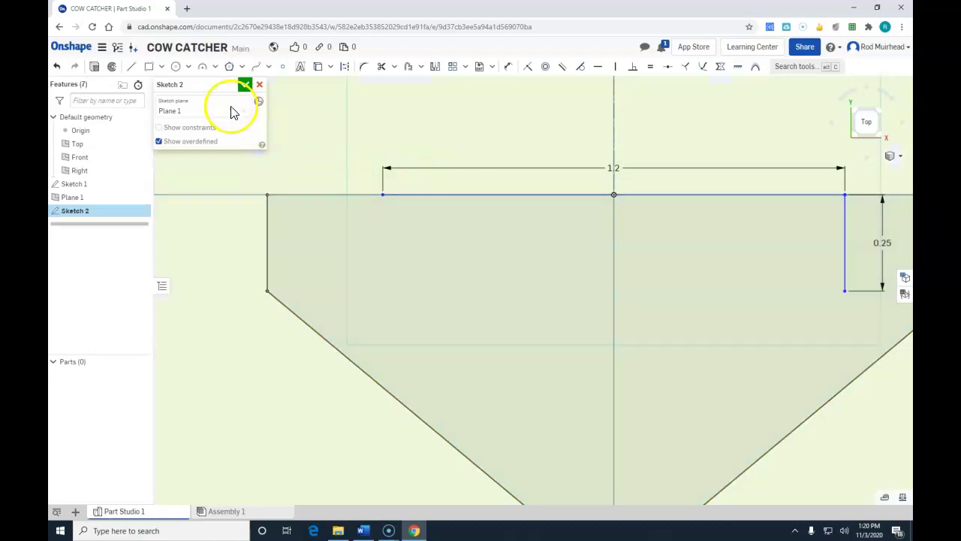
Step: Draw a 0.25 in vertical line downward from the left end of the 1.2 in line
click(133, 68)
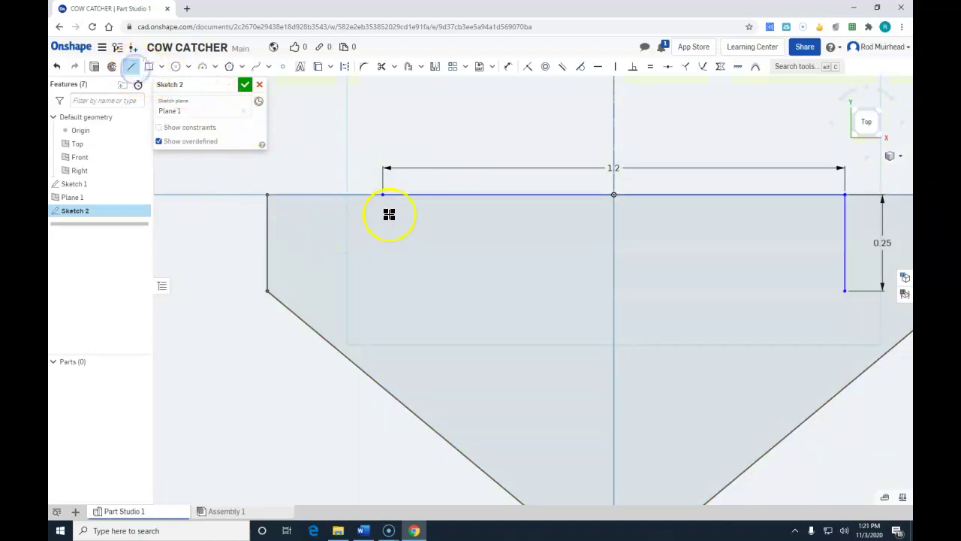
mouse_move(383, 196)
mouse_down()
mouse_move(401, 273)
mouse_move(383, 292)
mouse_up()
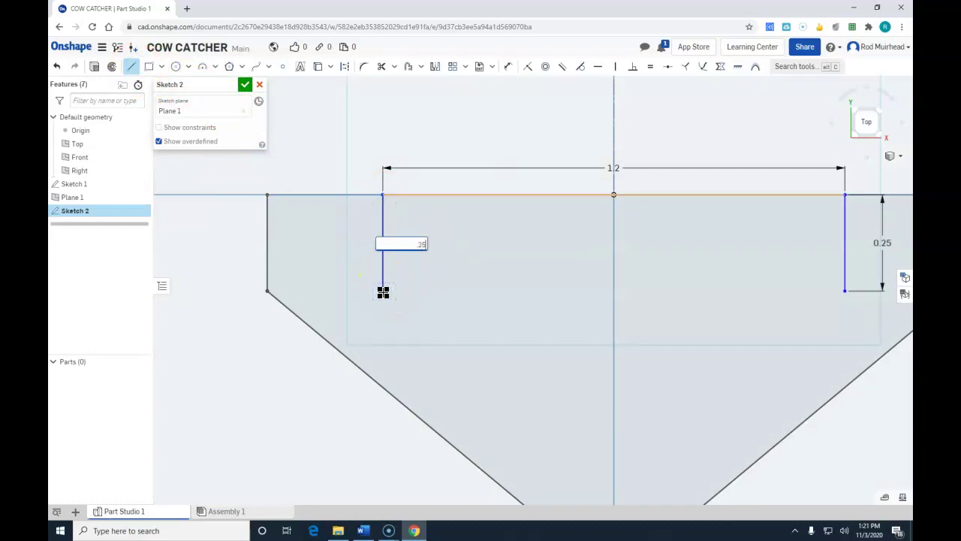
key(Return)
drag(383, 292, 407, 287)
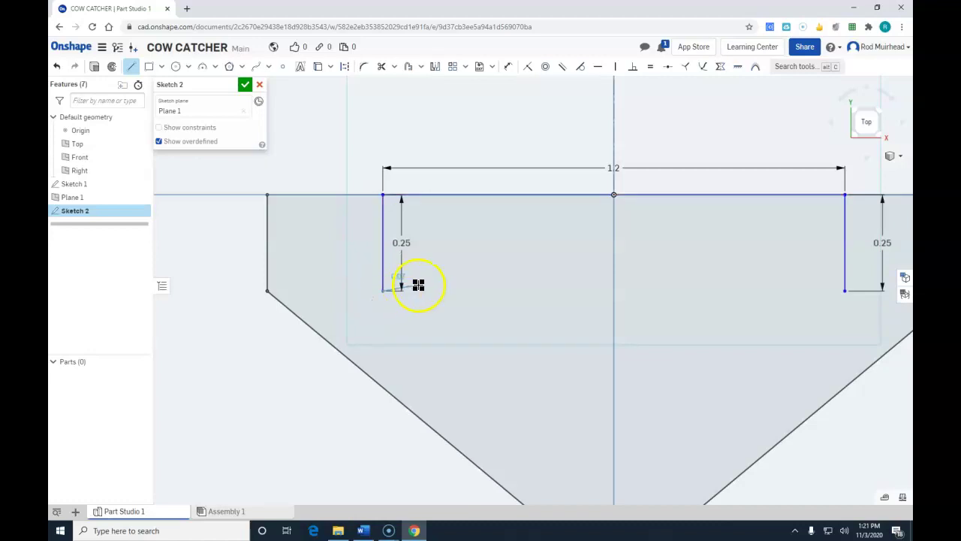
scroll(418, 285, down, 1)
key(Escape)
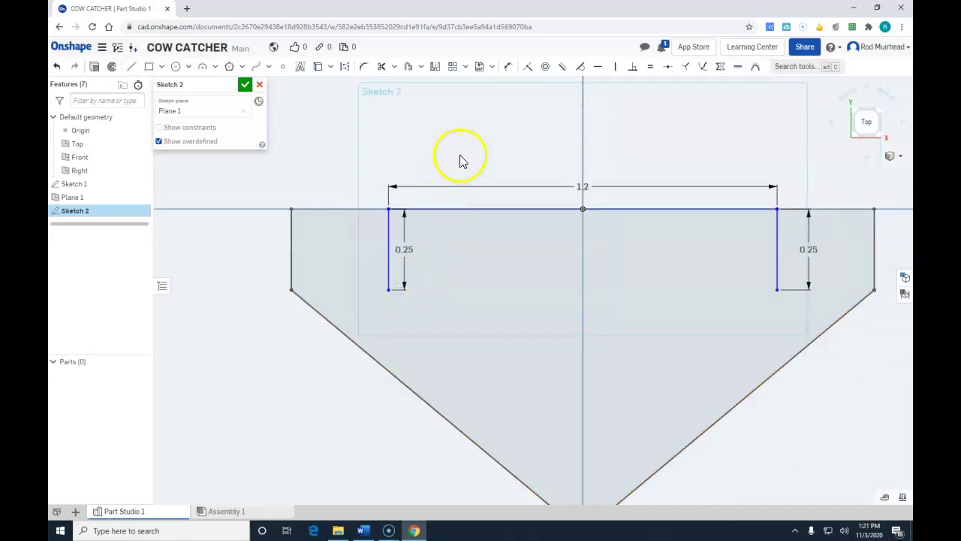
Step: Draw a vertical construction line 0.75 in long downward from the origin
scroll(461, 162, down, 1)
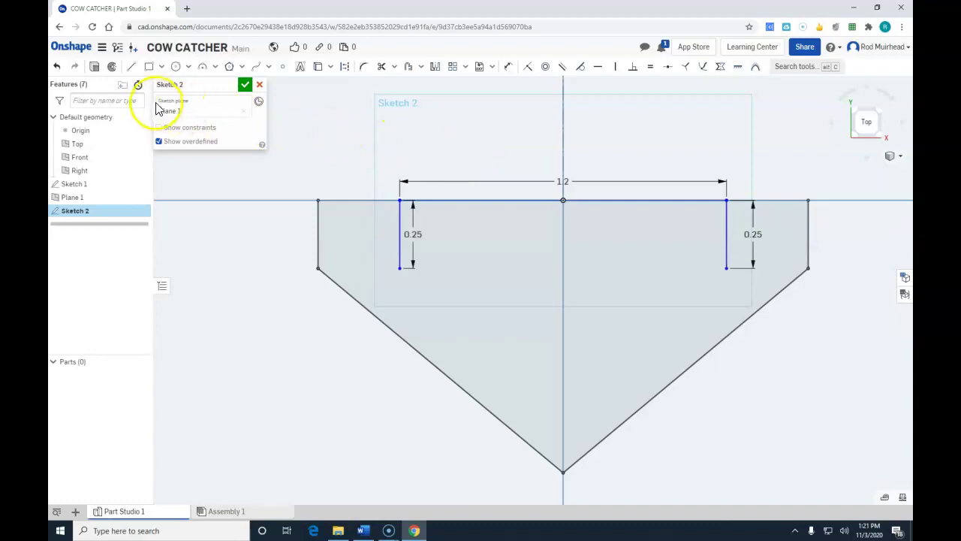
click(132, 69)
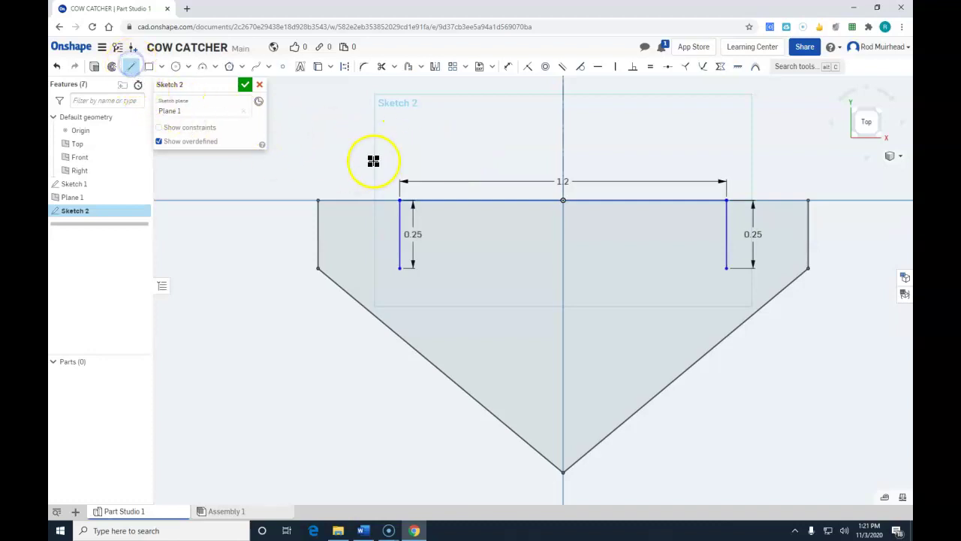
click(345, 68)
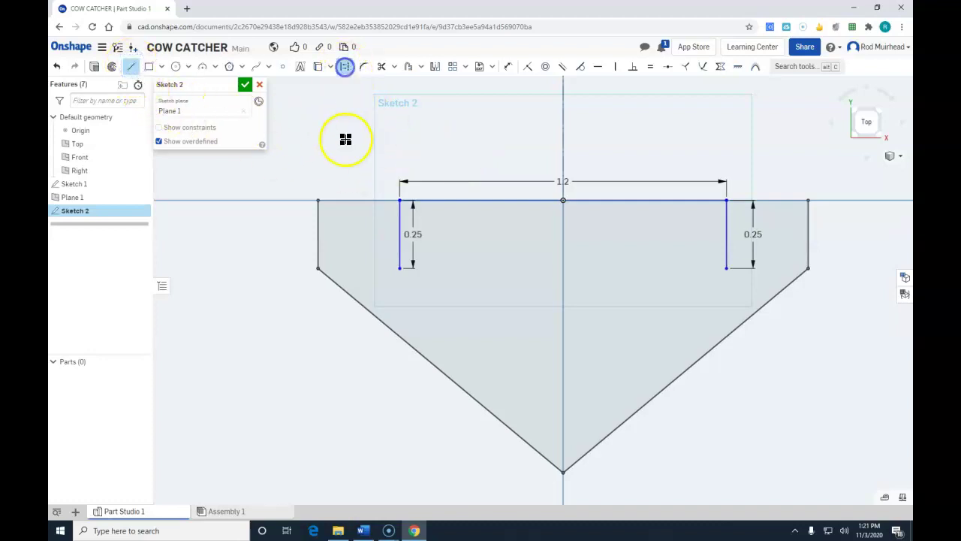
click(562, 201)
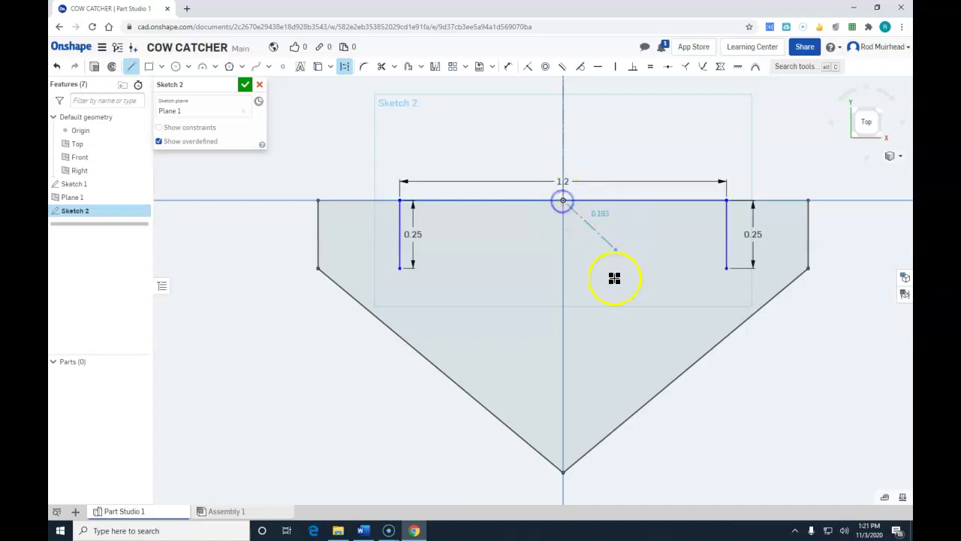
click(563, 354)
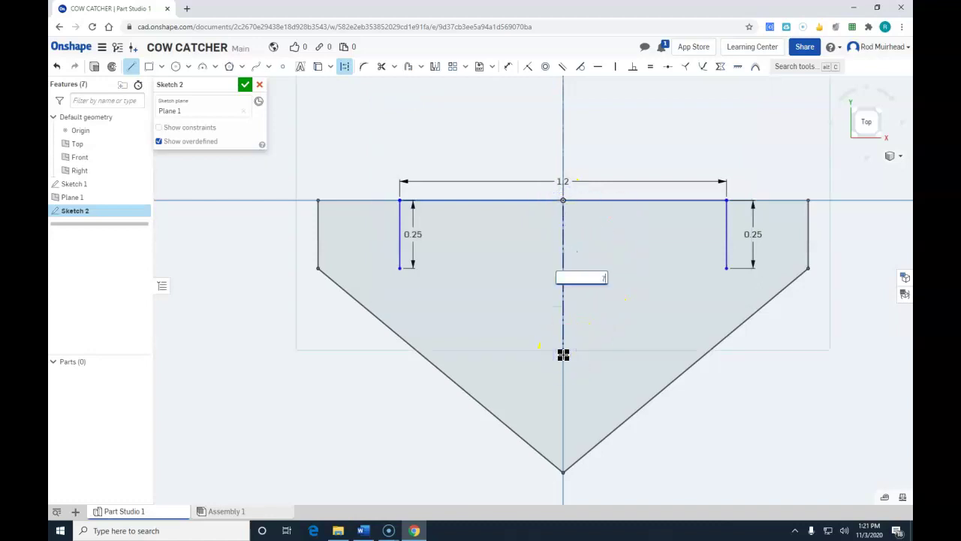
key(Return)
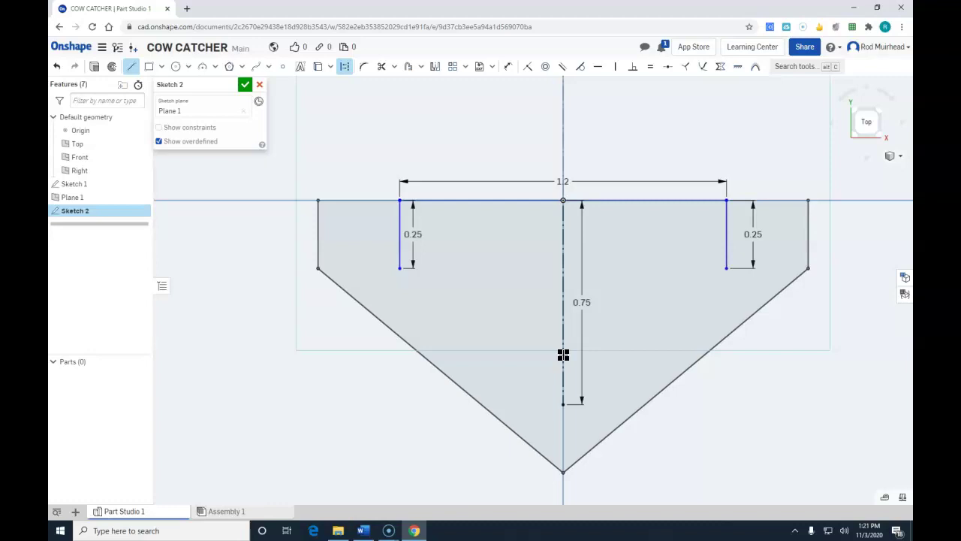
key(Escape)
Step: Draw two slanted lines joining the lower ends of the two 0.25 in lines to the bottom end of the construction line
click(317, 223)
click(134, 70)
click(134, 69)
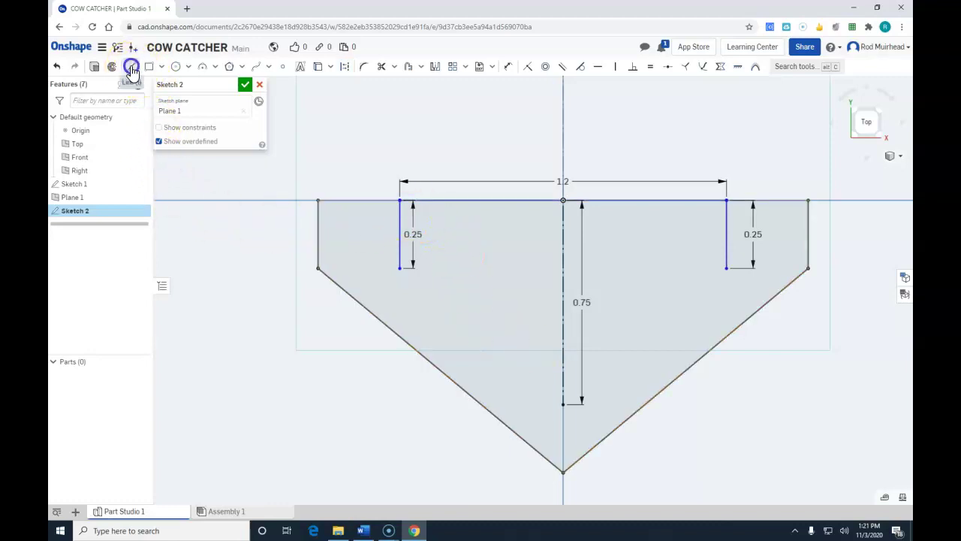
click(399, 268)
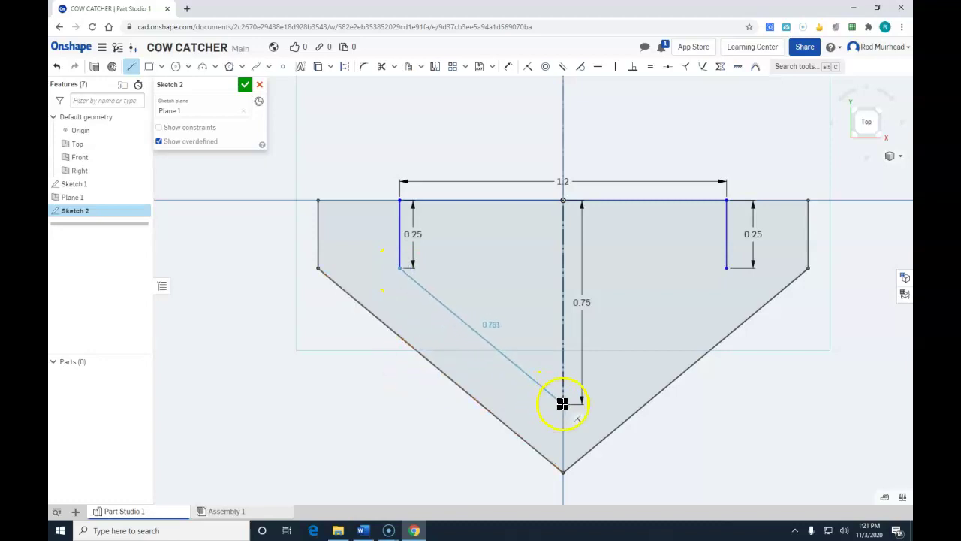
click(563, 404)
key(Escape)
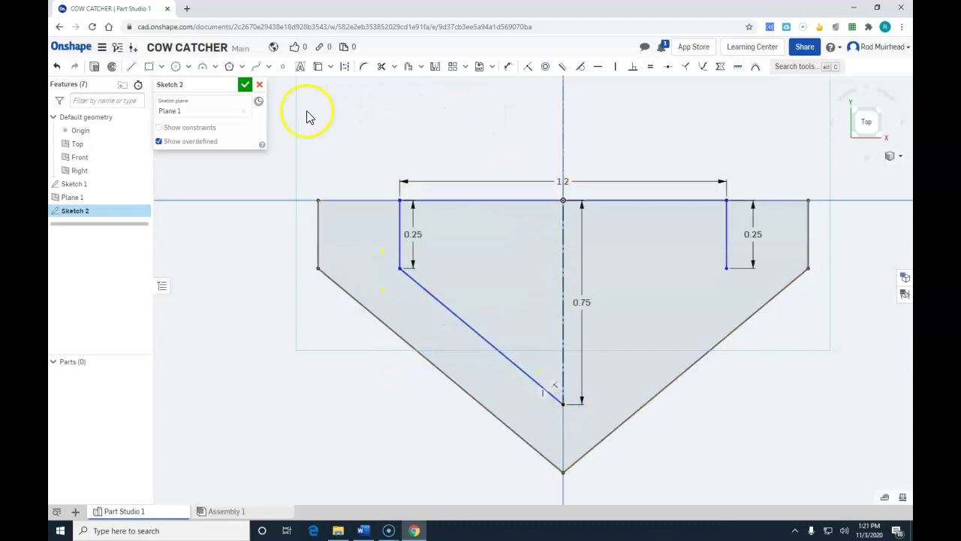
click(132, 68)
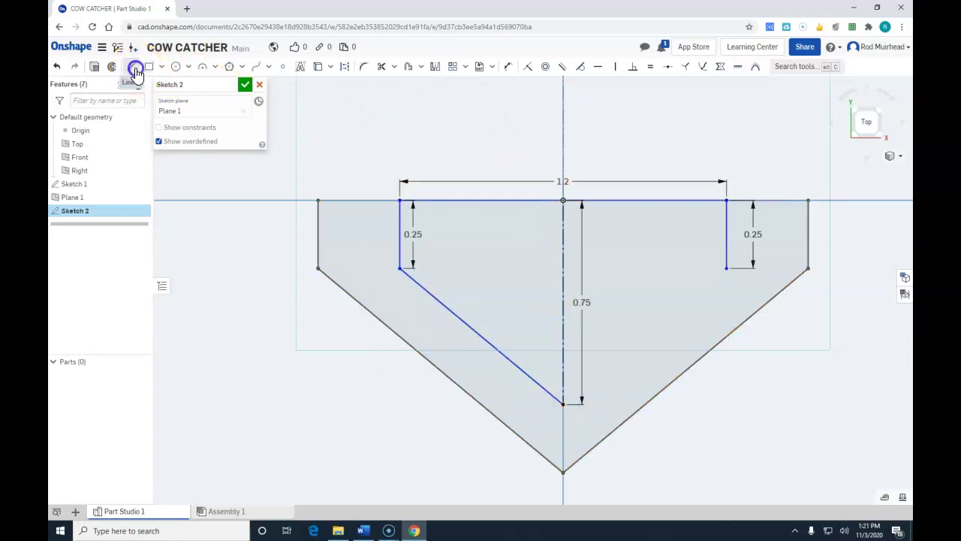
click(565, 404)
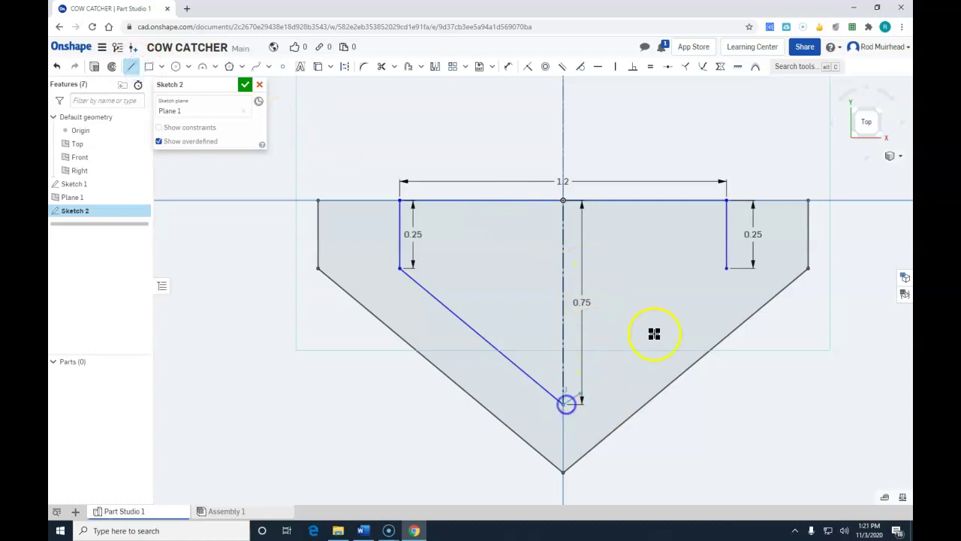
click(728, 268)
key(Escape)
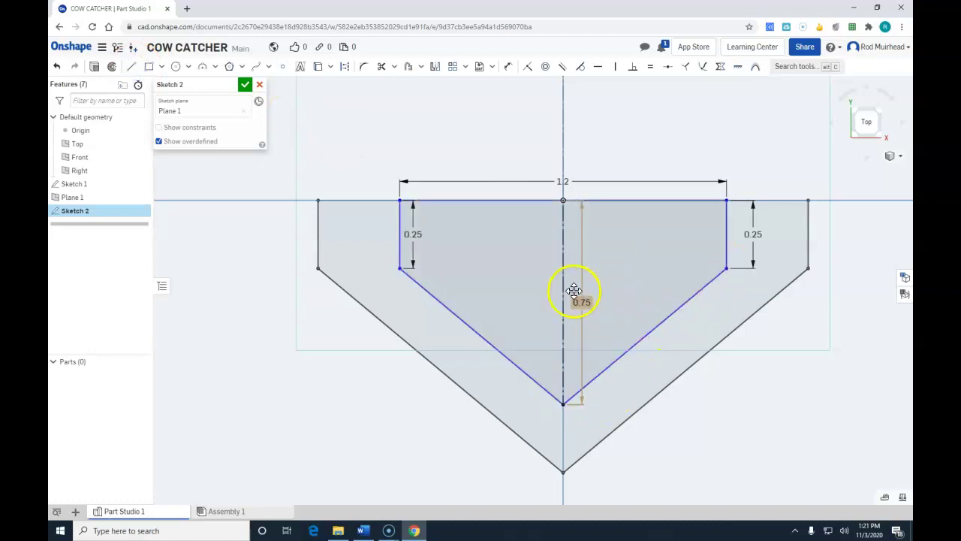
Step: Delete the vertical construction line and its dimension from inside the inner profile
scroll(571, 289, up, 5)
drag(672, 245, 496, 300)
key(Delete)
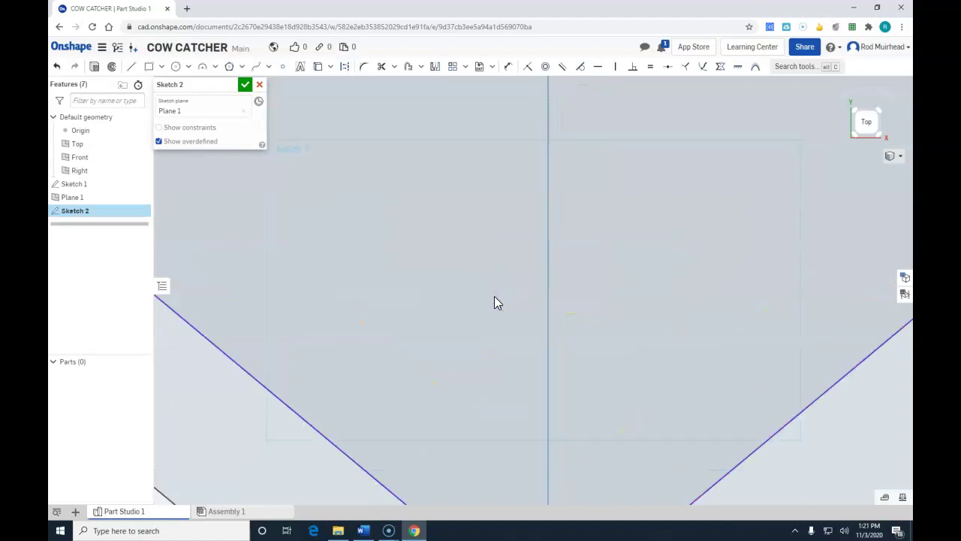
scroll(496, 296, down, 5)
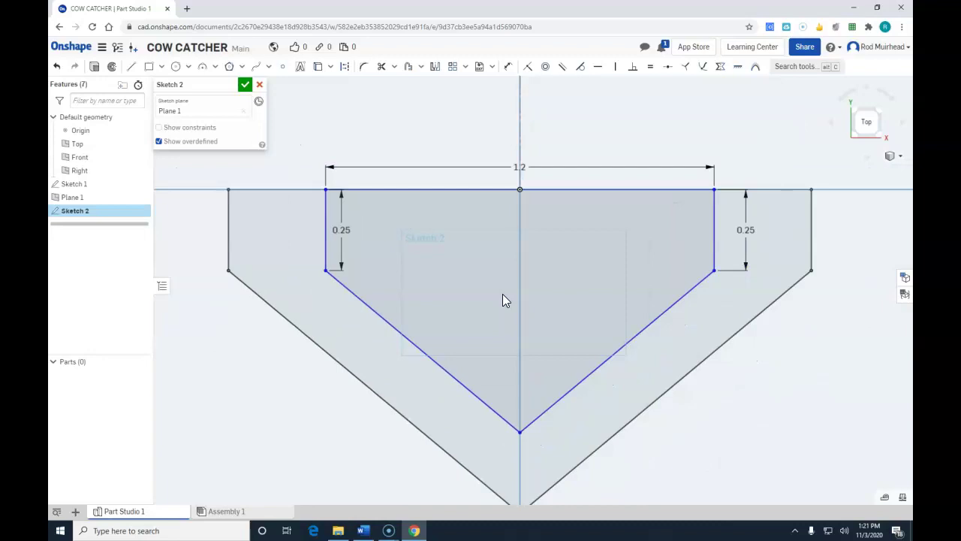
scroll(503, 293, down, 1)
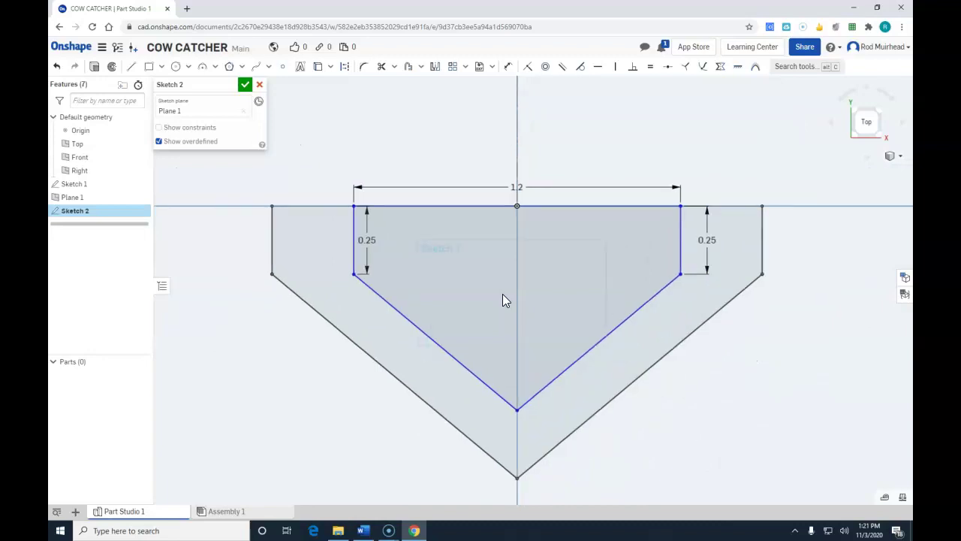
Step: Dimension the vertical distance from the inner profile's upper-left corner to its bottom tip as 0.75 in
click(510, 70)
click(353, 208)
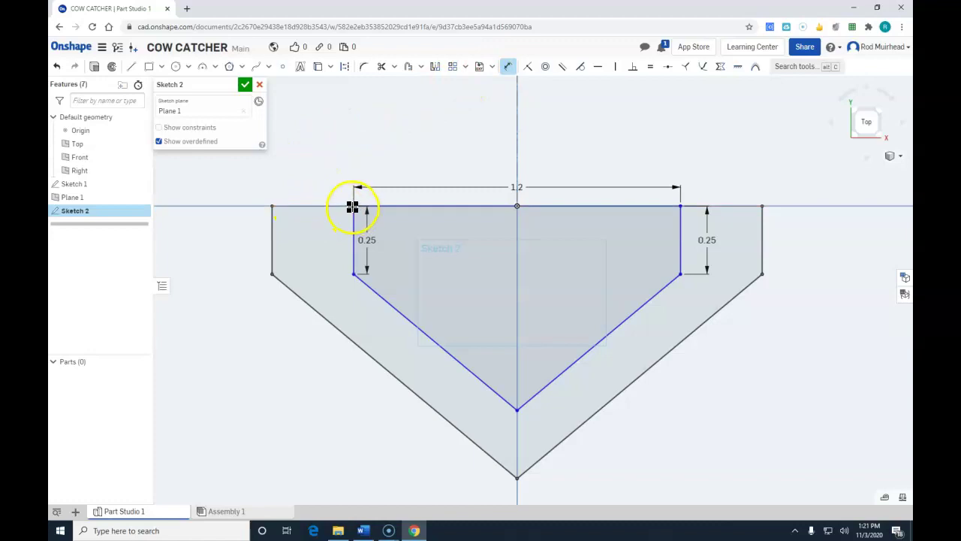
click(518, 410)
click(211, 301)
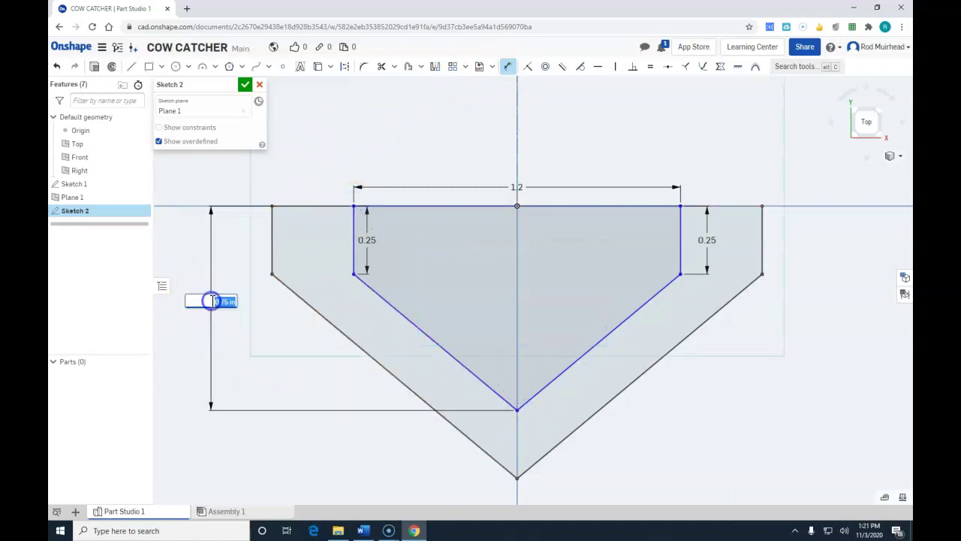
key(Return)
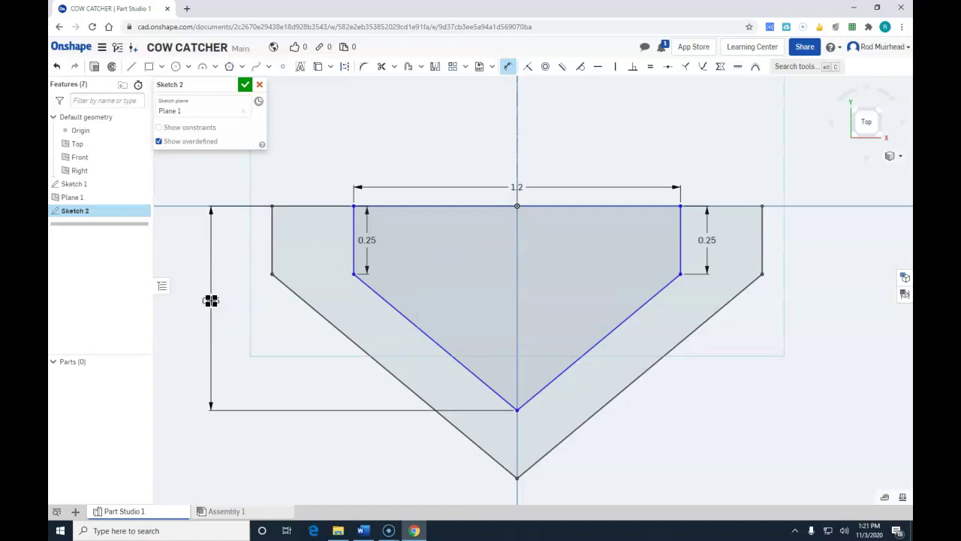
Step: Dimension the horizontal distance from the inner profile's bottom tip to its lower-right corner as 0.6 in
click(539, 227)
click(518, 411)
click(680, 274)
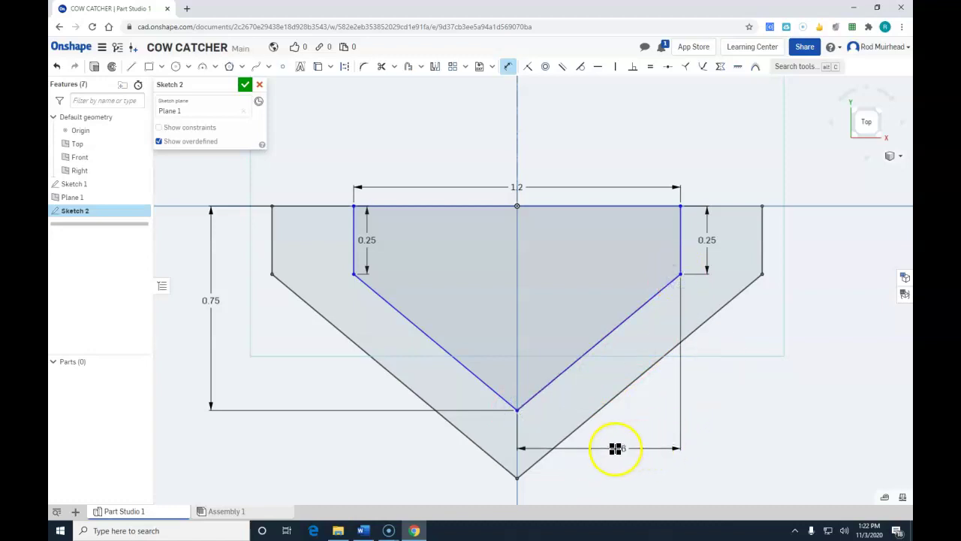
click(591, 473)
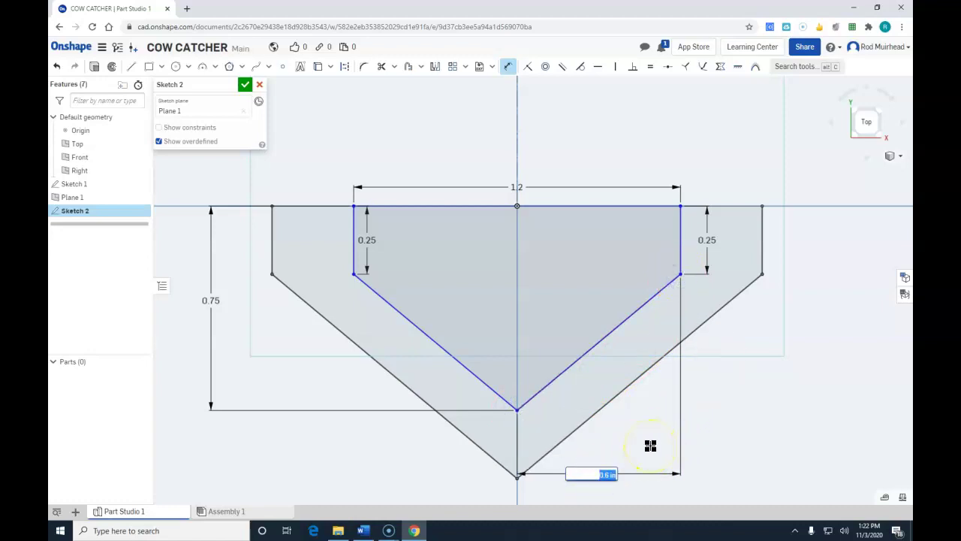
key(Return)
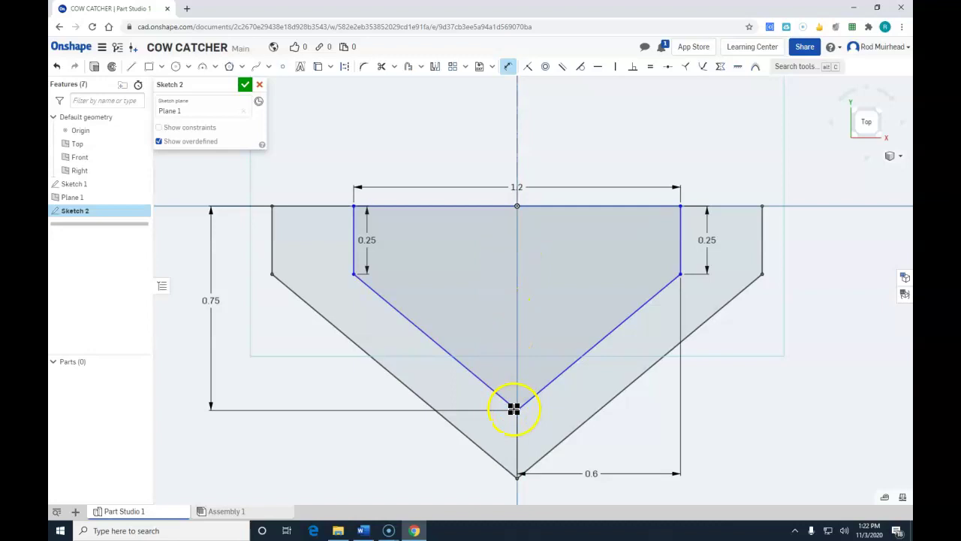
drag(514, 408, 516, 409)
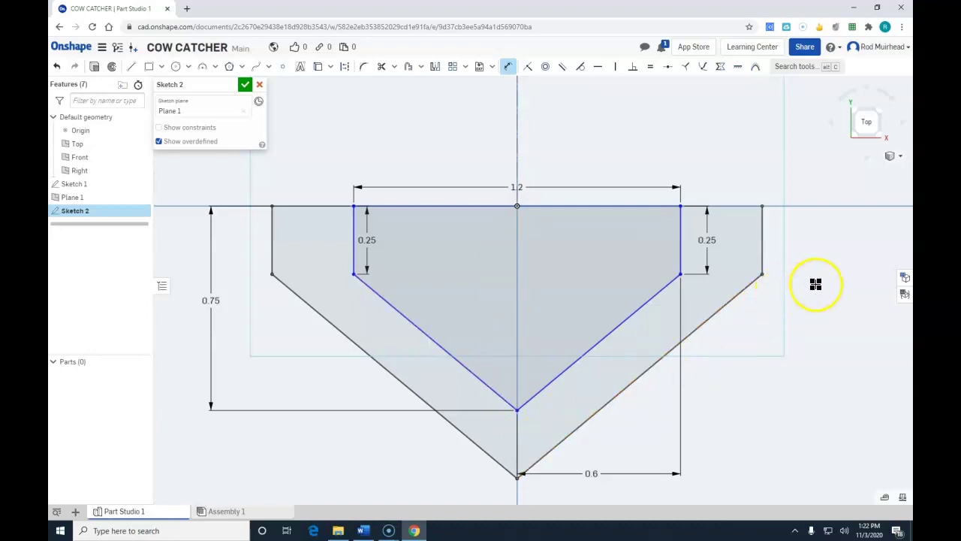
Step: Delete the four leftover lines of the larger outline around the inner profile in the upper sketch
click(901, 157)
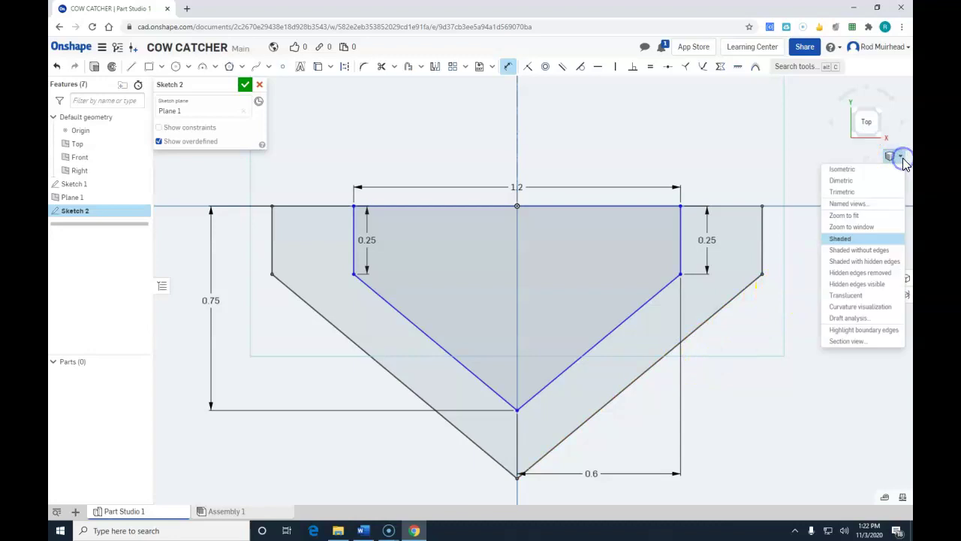
click(857, 169)
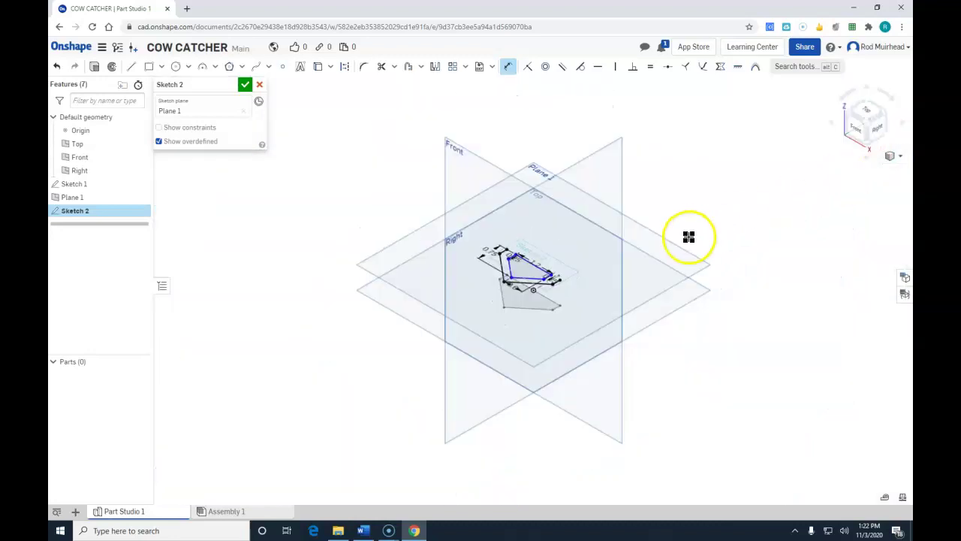
scroll(529, 270, up, 5)
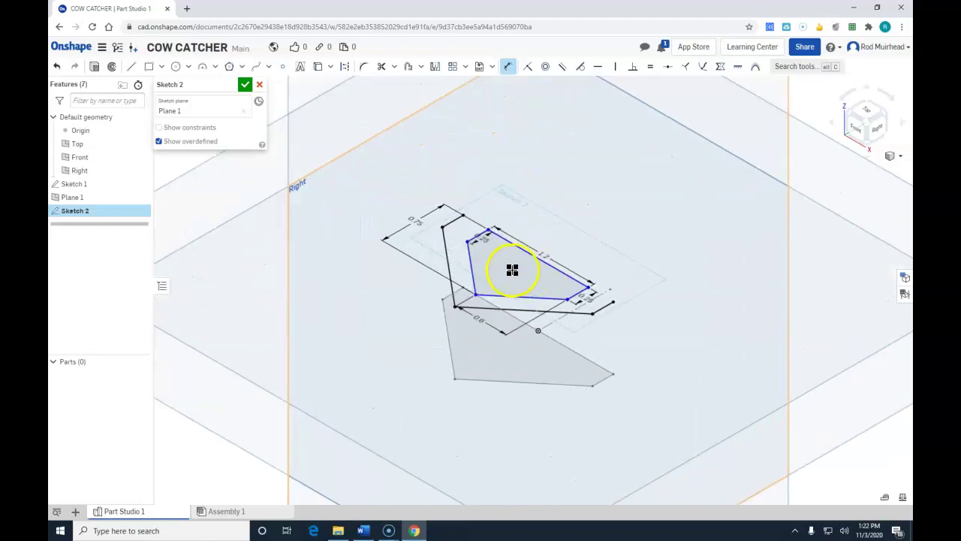
click(861, 110)
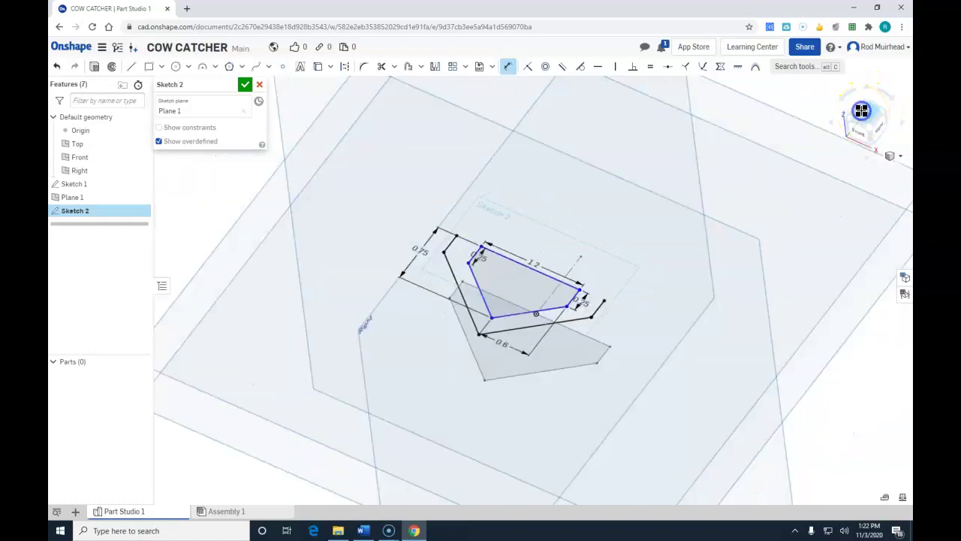
scroll(583, 323, up, 4)
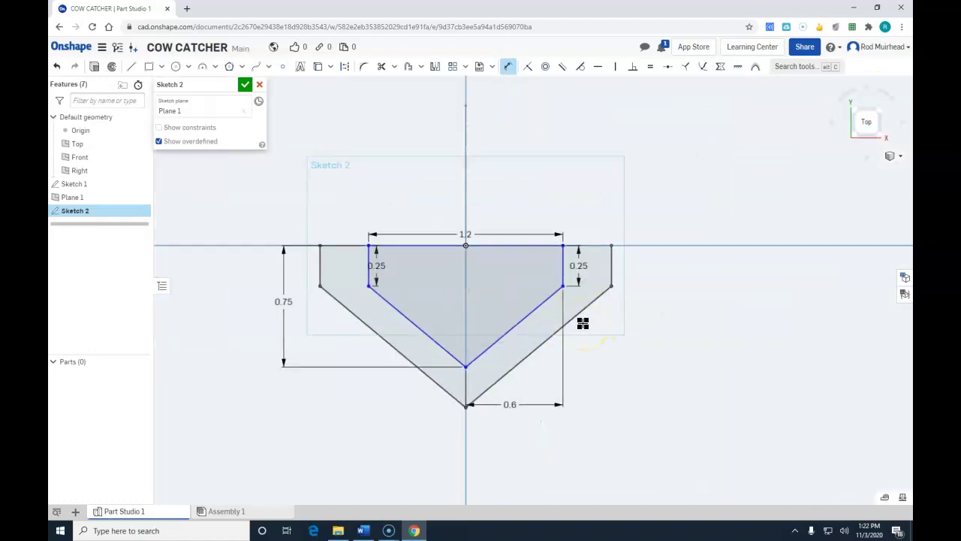
click(593, 325)
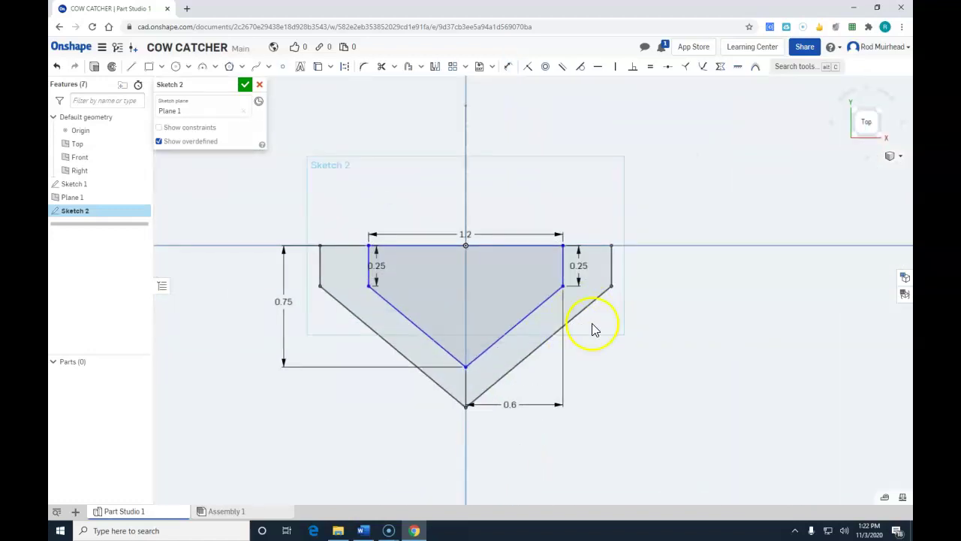
scroll(645, 283, up, 2)
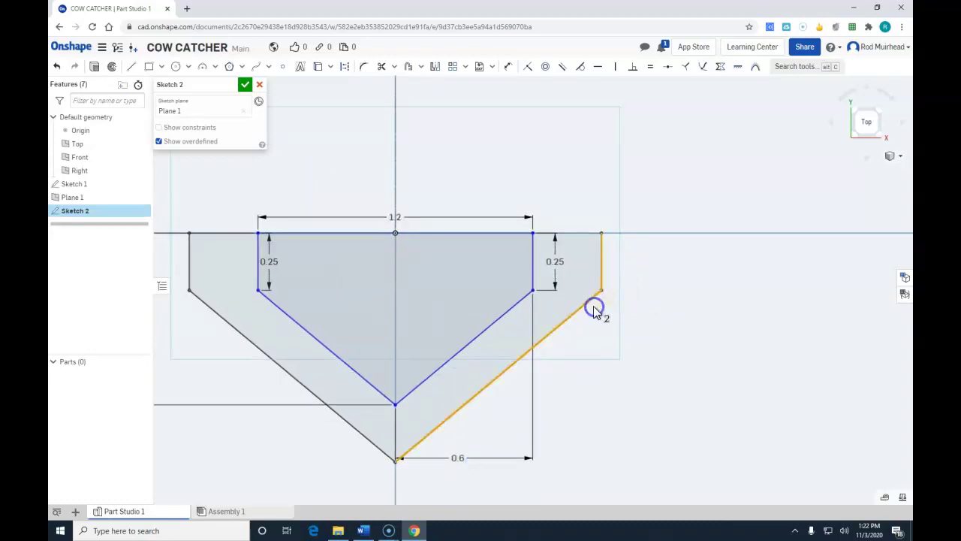
click(188, 331)
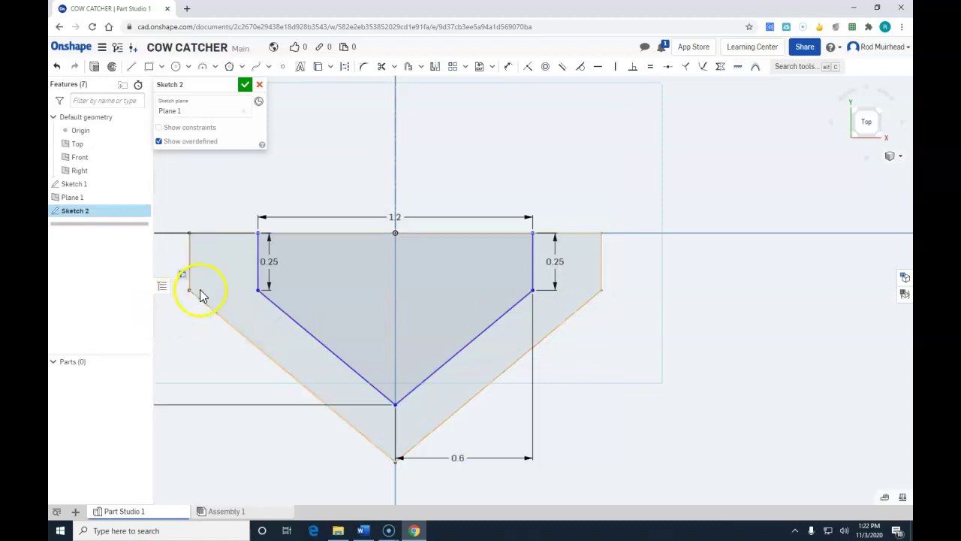
click(182, 301)
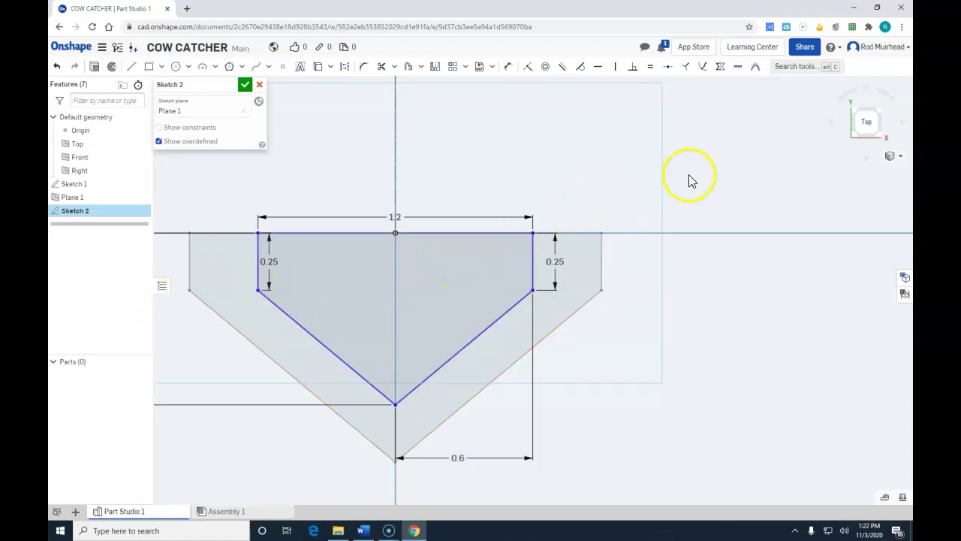
Step: Check both profiles in isometric view and finish the upper profile's sketch
click(897, 157)
click(886, 171)
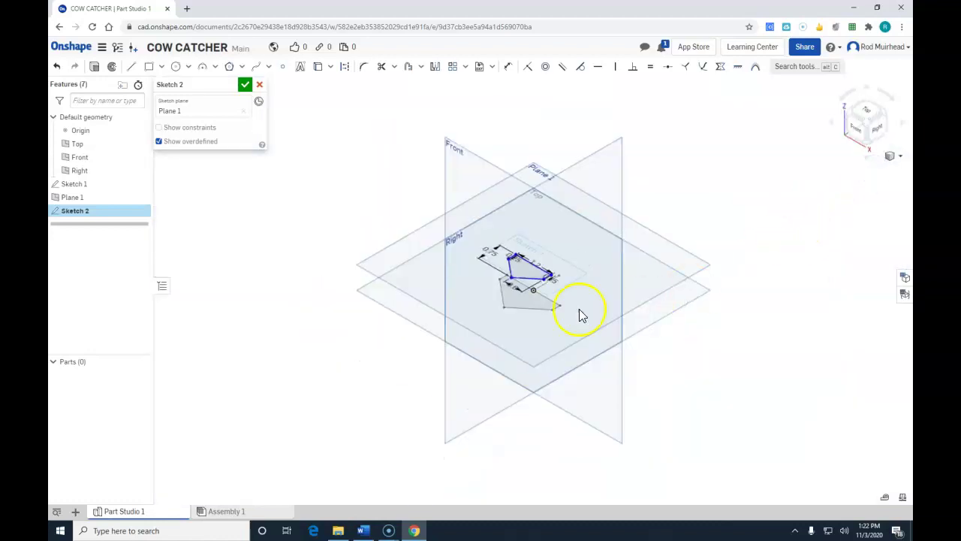
scroll(490, 271, up, 5)
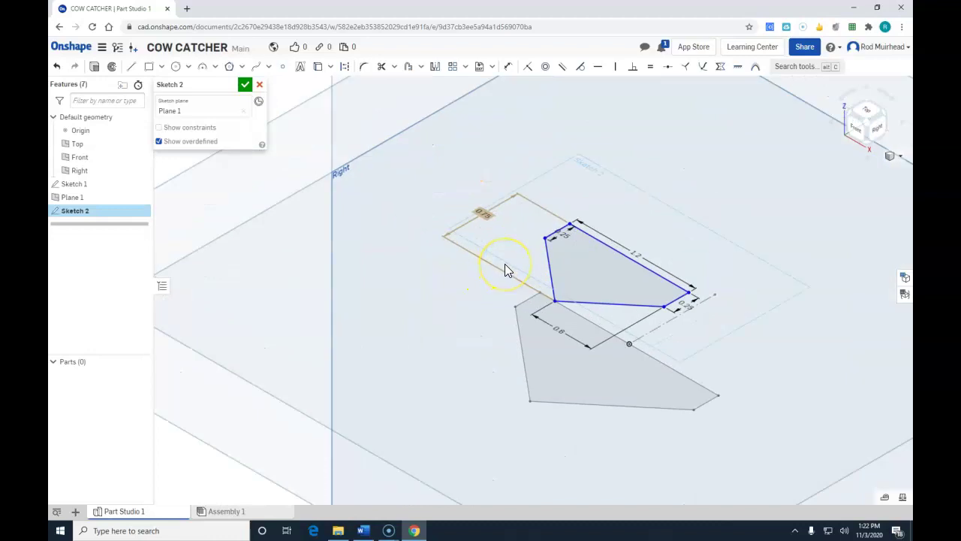
click(594, 269)
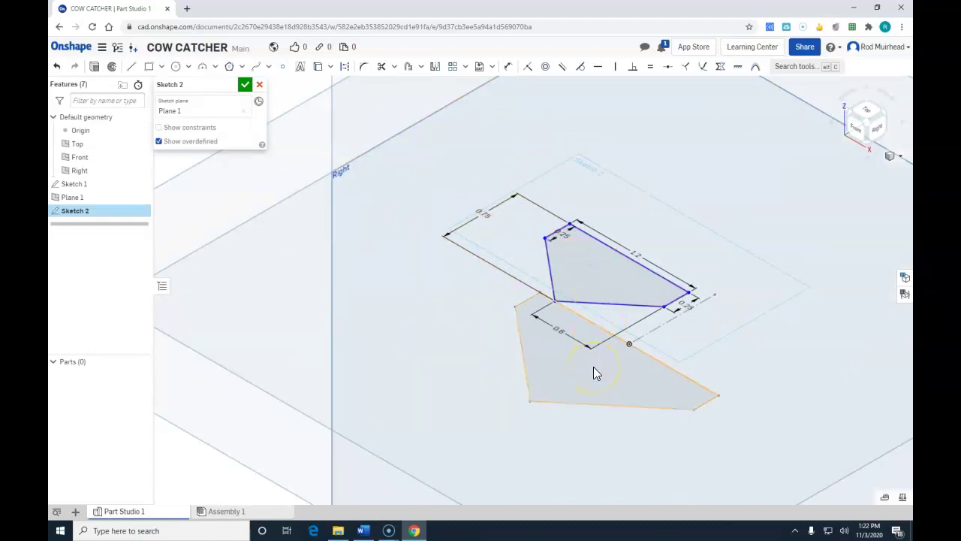
click(244, 85)
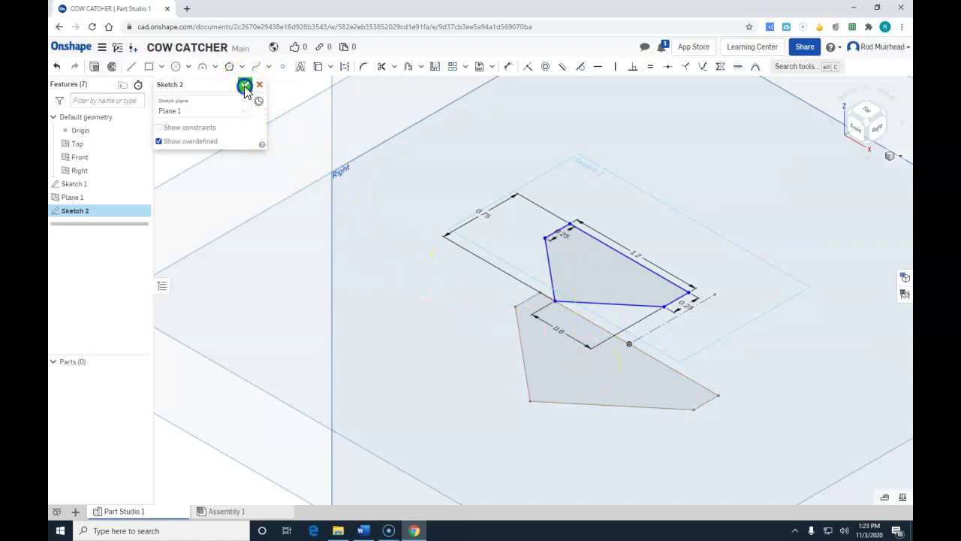
Step: Loft a new solid from the larger base profile to the smaller upper profile
click(193, 69)
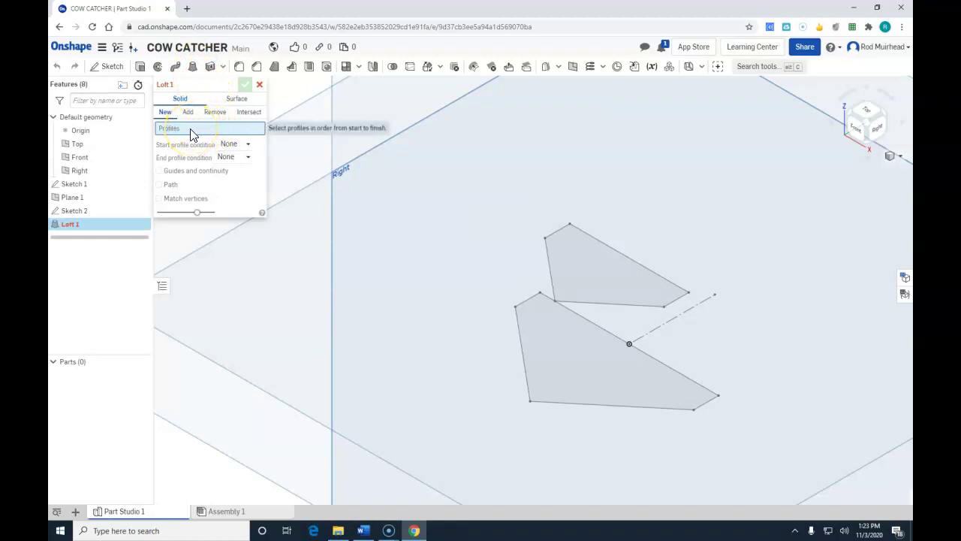
click(588, 376)
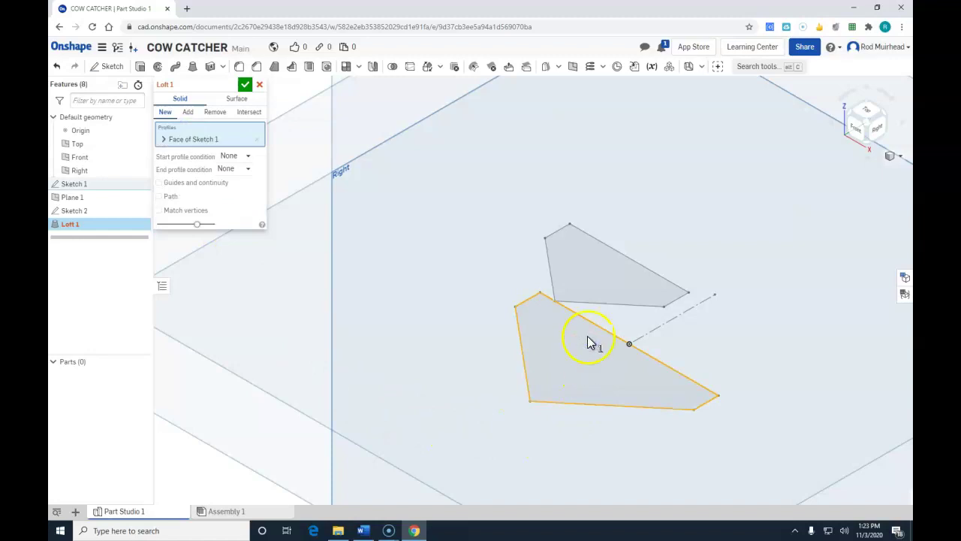
click(597, 284)
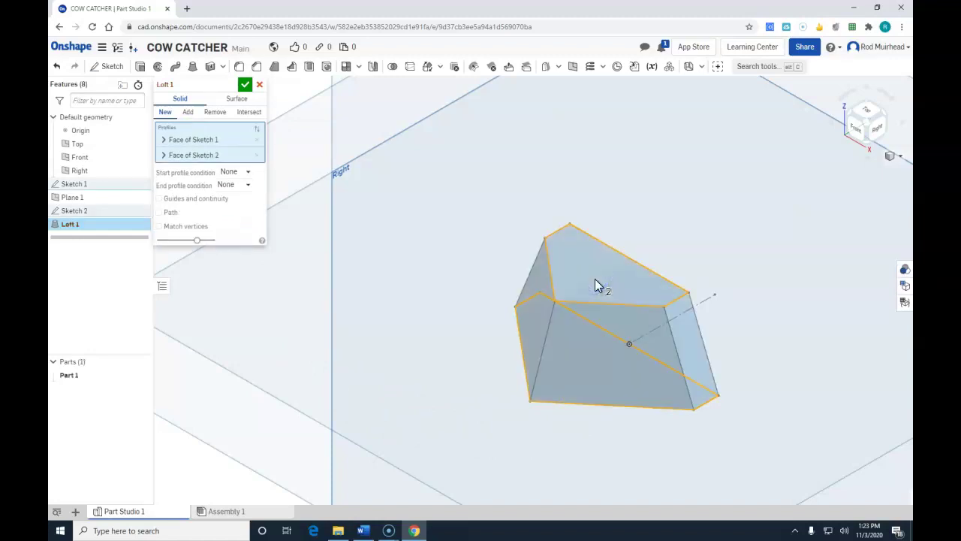
mouse_move(706, 257)
right_down()
mouse_move(669, 189)
mouse_move(713, 215)
mouse_move(715, 250)
right_up()
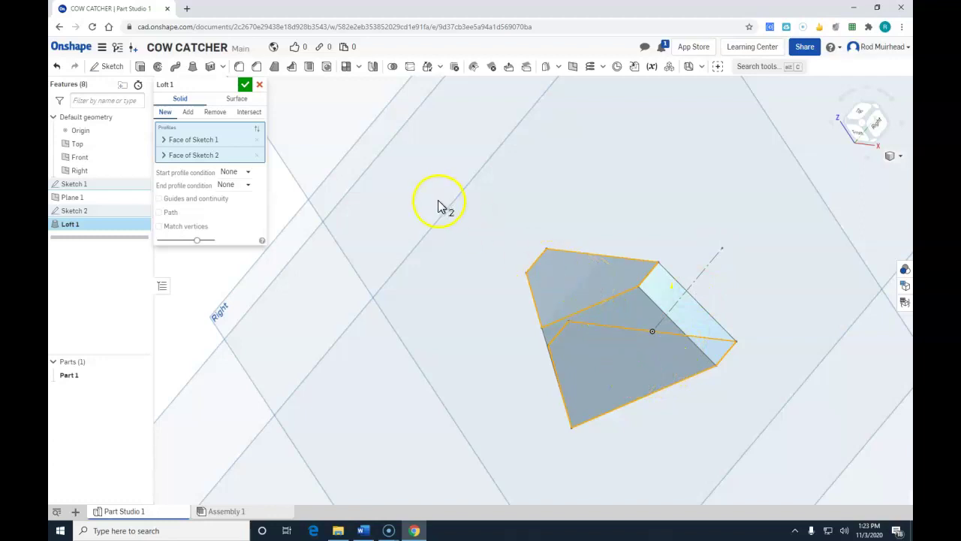
click(245, 86)
click(736, 176)
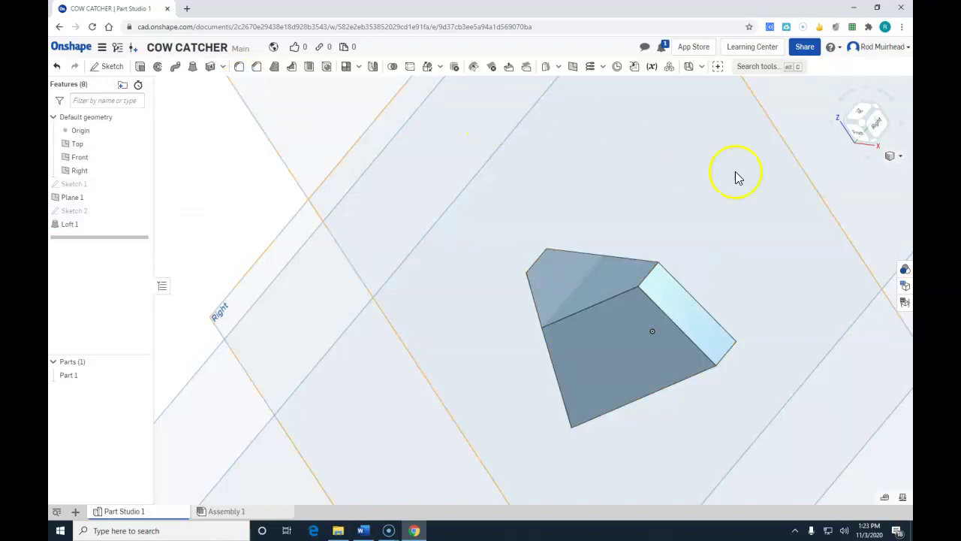
Step: Start a new sketch on the loft's large slanted front face to the right of the nose edge
click(895, 156)
click(865, 170)
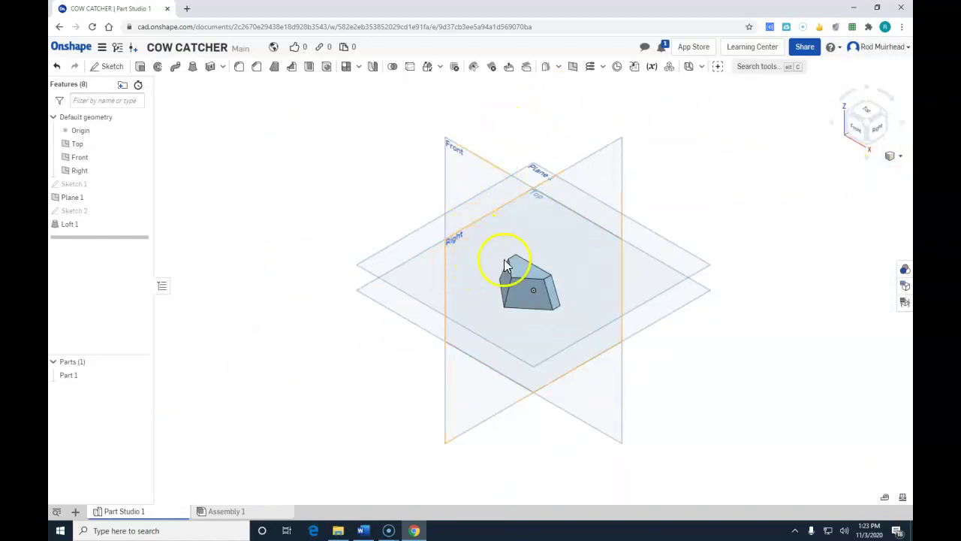
scroll(537, 253, up, 6)
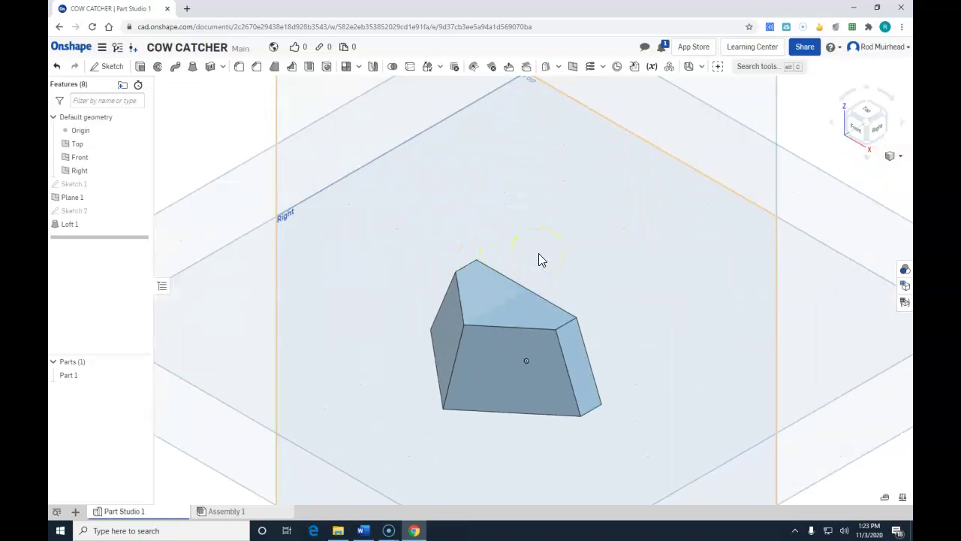
click(498, 360)
right_click(498, 360)
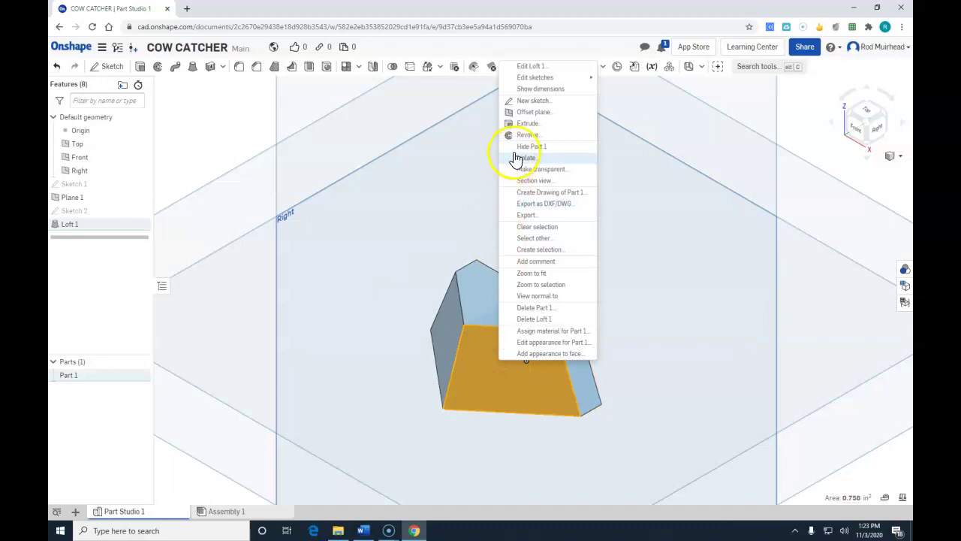
click(542, 101)
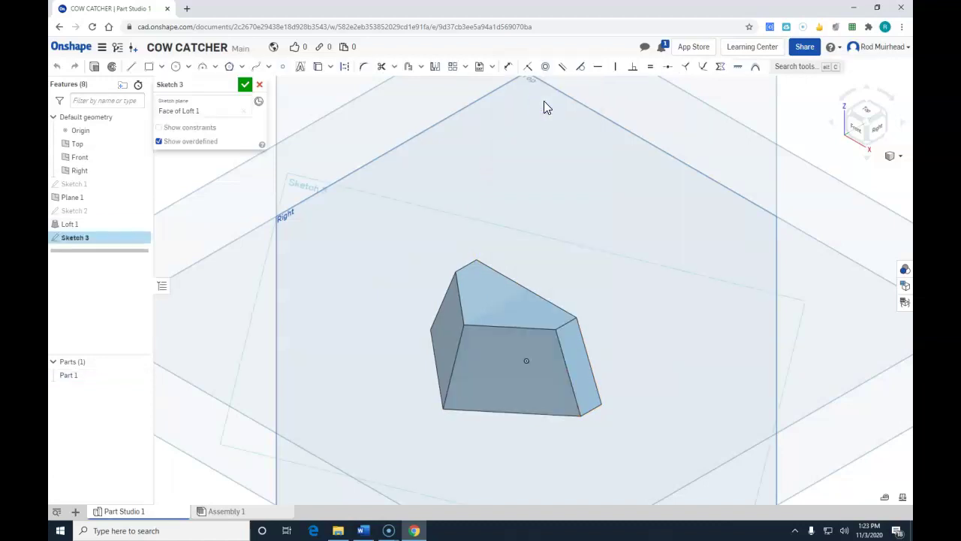
Step: Outline the slanted front face with four connected lines running corner to corner along its edges
click(132, 69)
scroll(436, 423, up, 2)
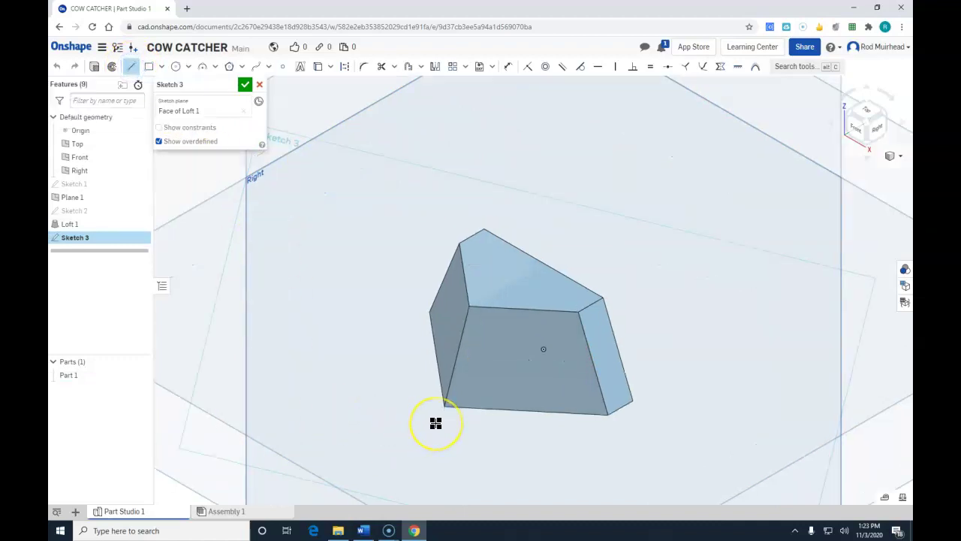
scroll(435, 423, up, 1)
click(445, 404)
click(640, 413)
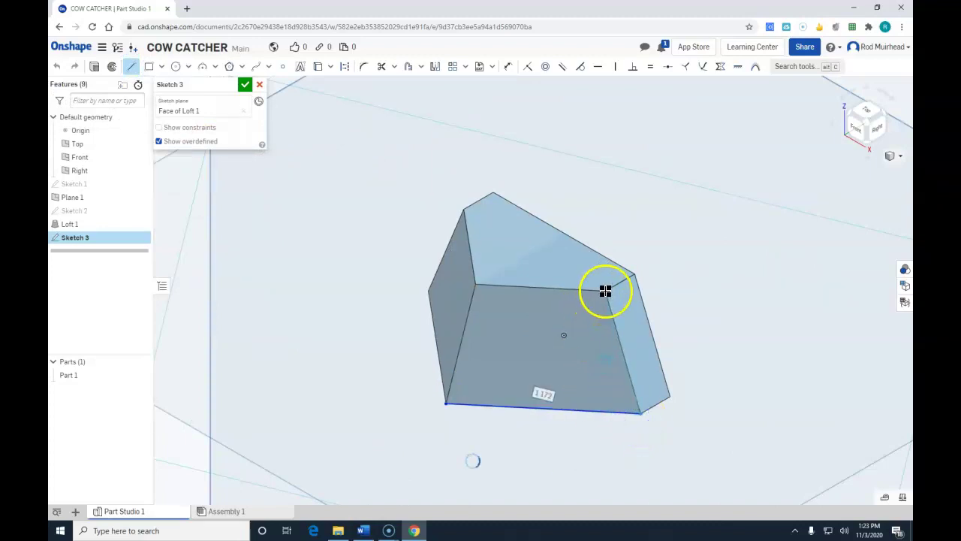
scroll(605, 290, up, 2)
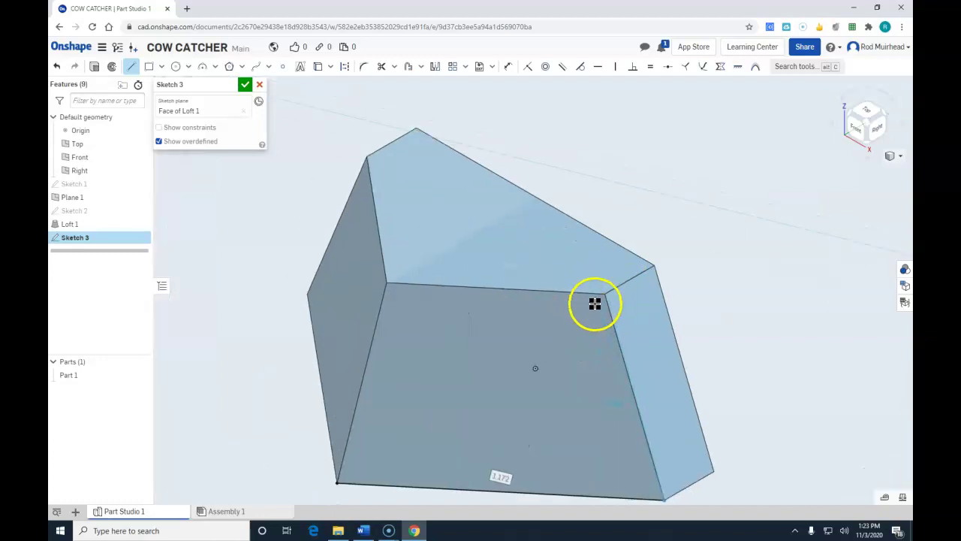
click(605, 292)
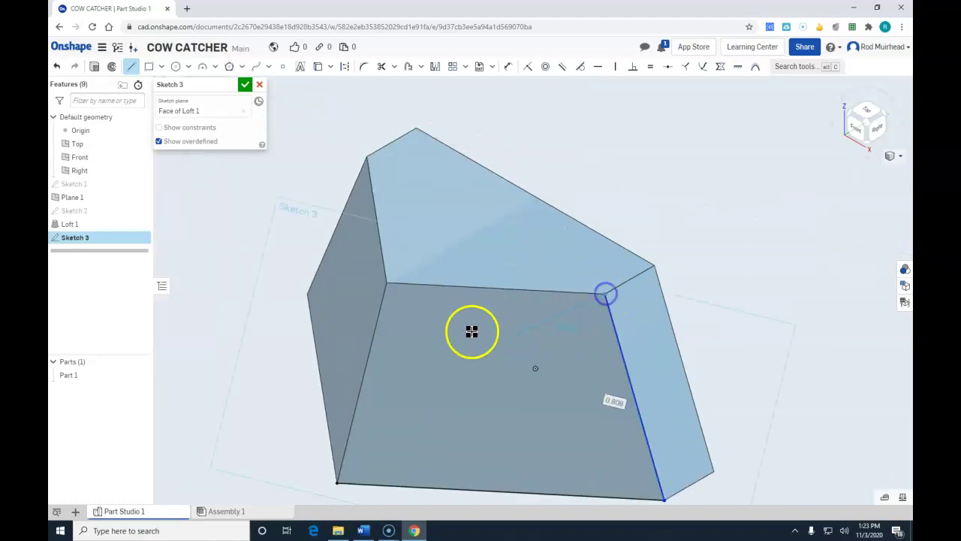
click(385, 282)
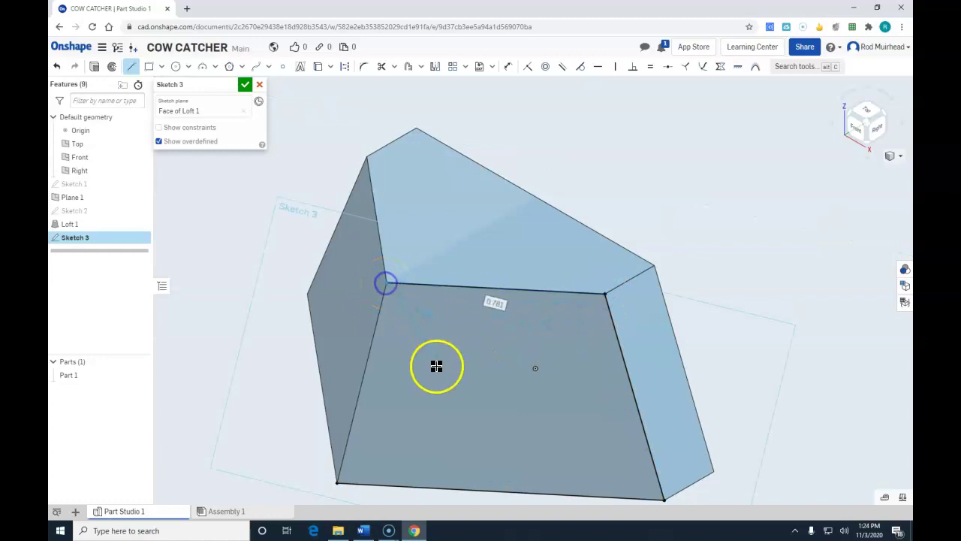
click(338, 481)
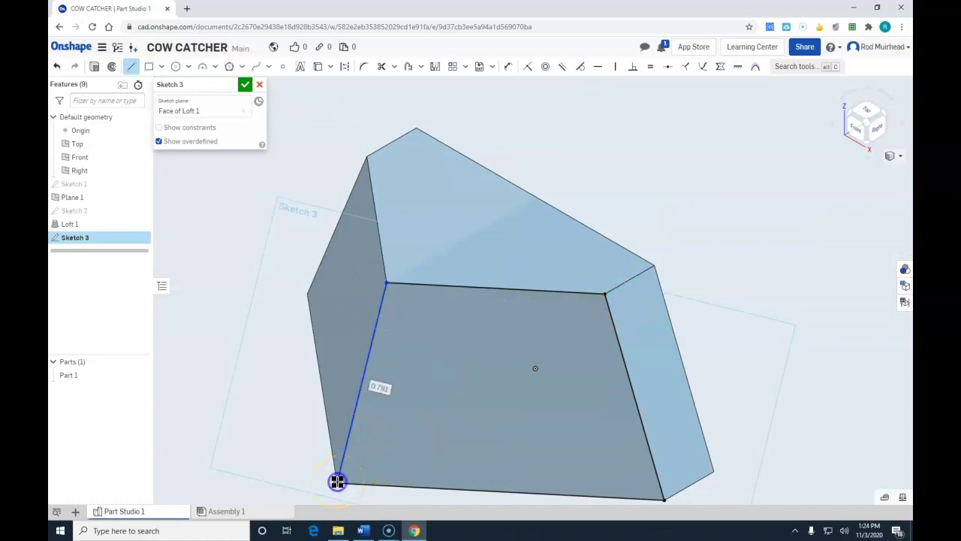
key(Escape)
click(335, 462)
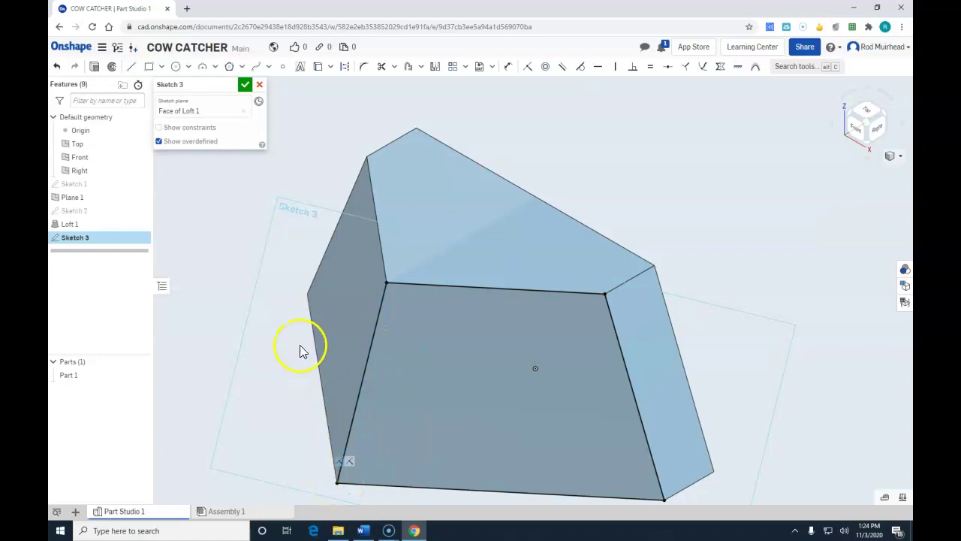
Step: Offset the slanted face's outline inward by 0.10 in and finish the sketch
click(421, 66)
click(423, 84)
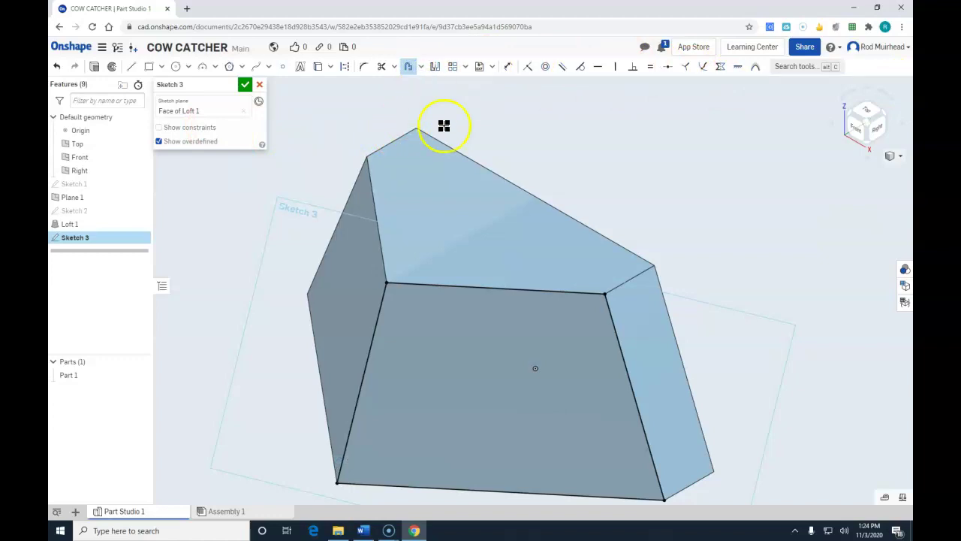
click(418, 339)
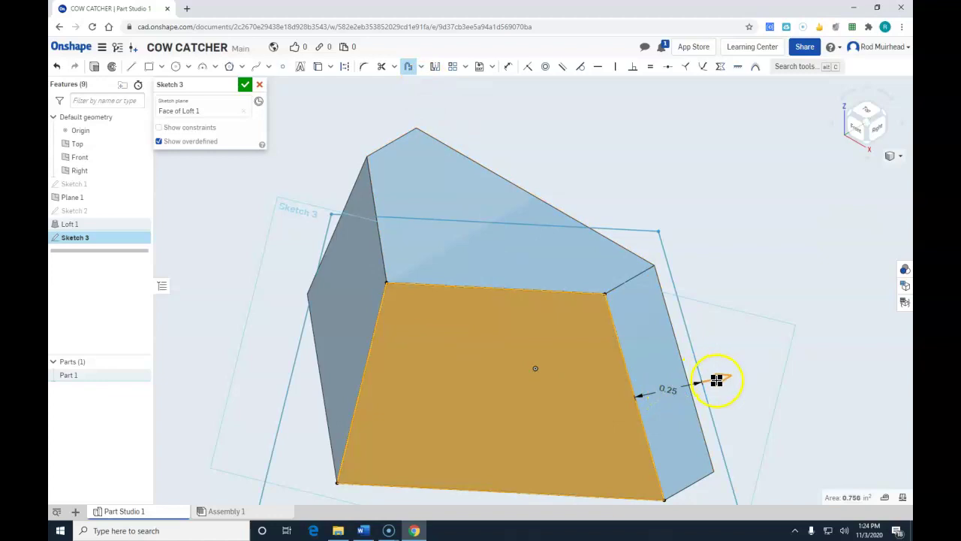
drag(717, 380, 620, 400)
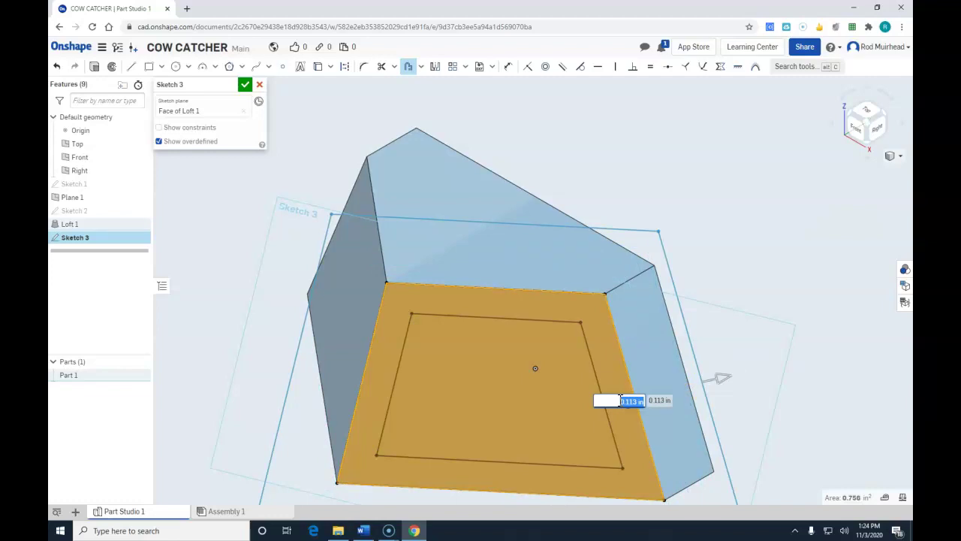
text(.10)
key(Return)
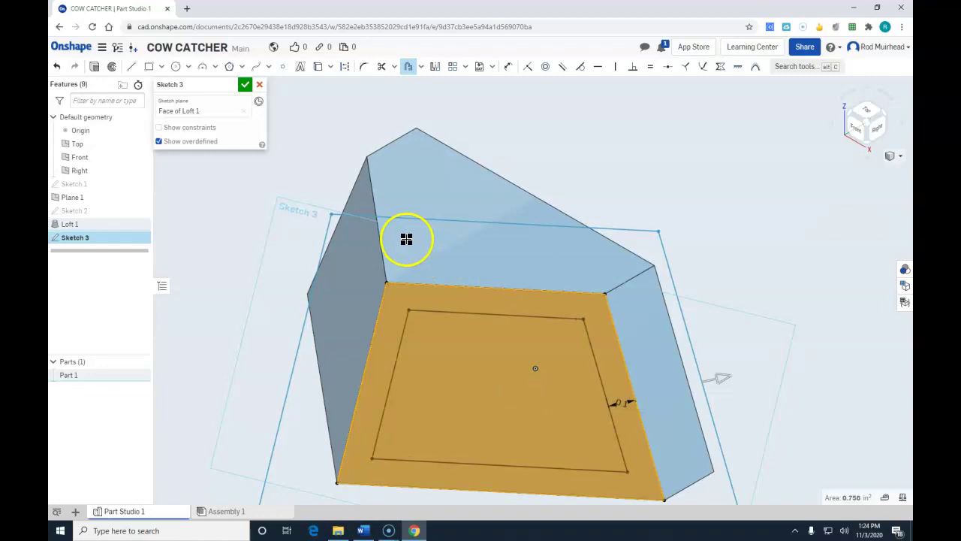
click(243, 87)
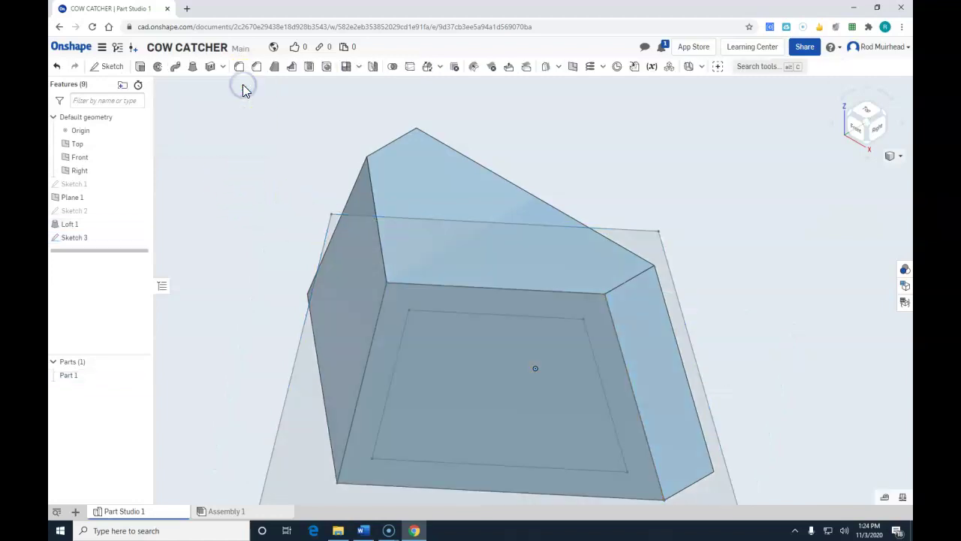
Step: Cut the inset region of the slanted front face 0.05 in deep with a blind Extrude set to Remove
click(140, 68)
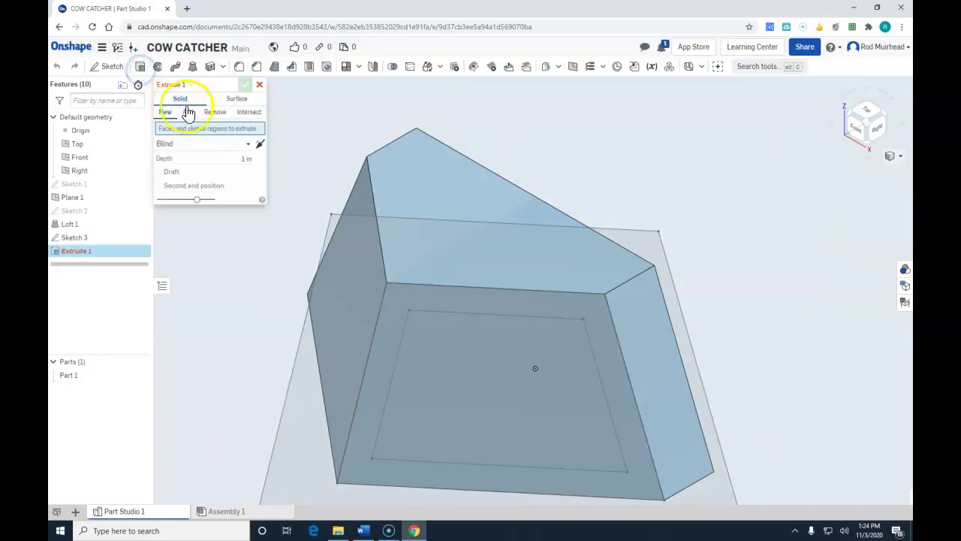
click(214, 114)
drag(230, 157, 263, 156)
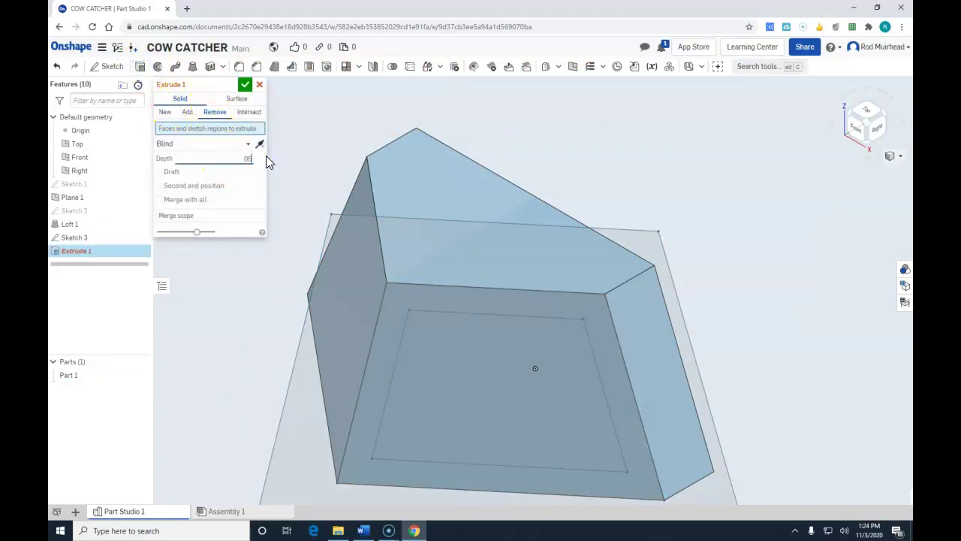
text(.05)
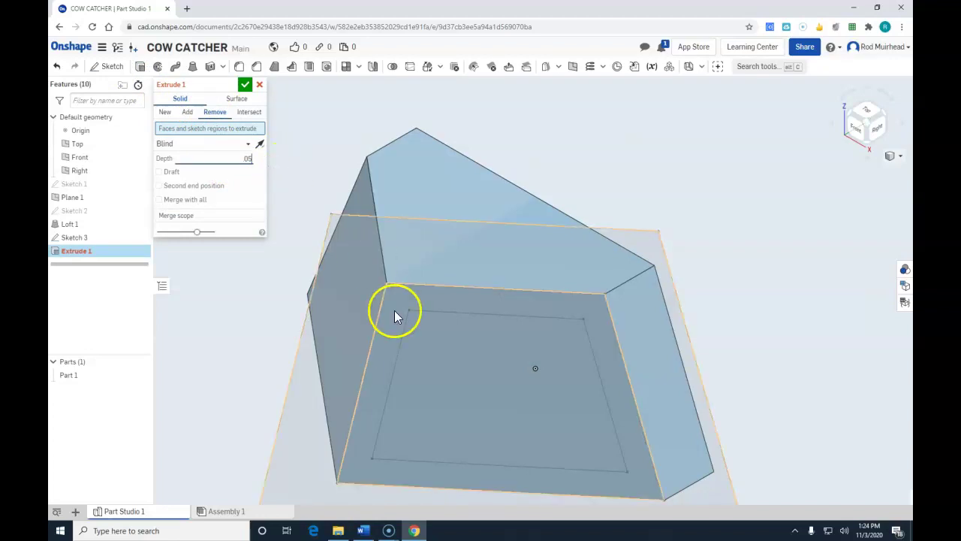
click(488, 391)
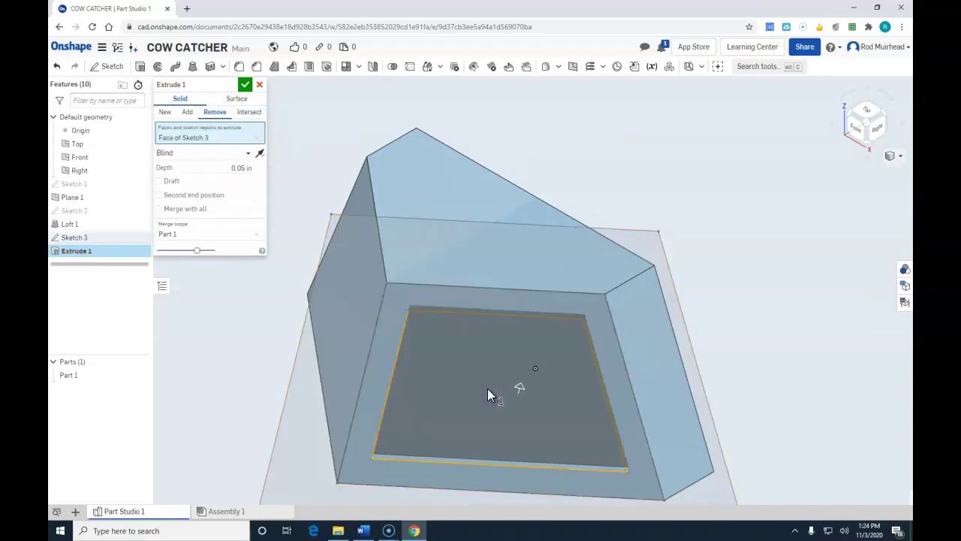
click(248, 86)
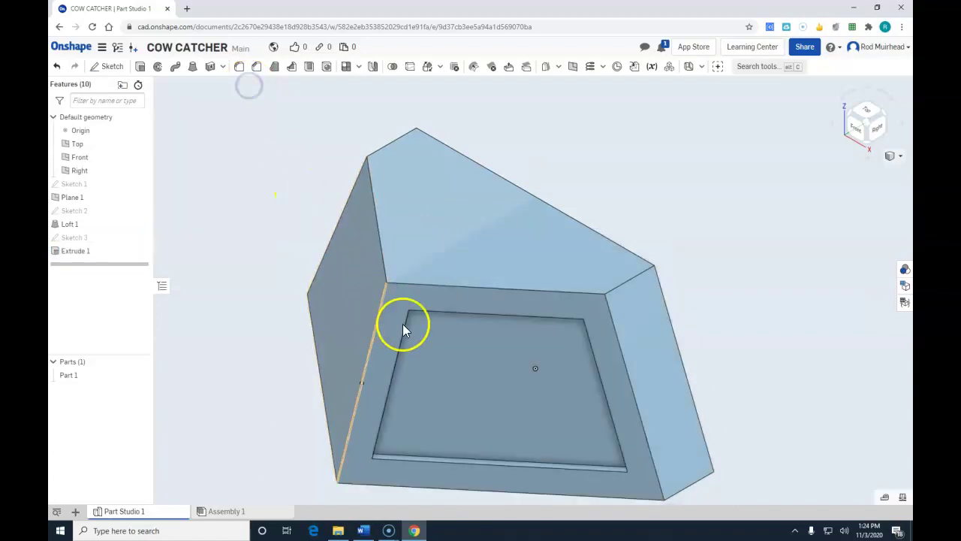
Step: Start a new sketch on the other slanted front face, to the left of the nose edge
right_drag(469, 369, 489, 362)
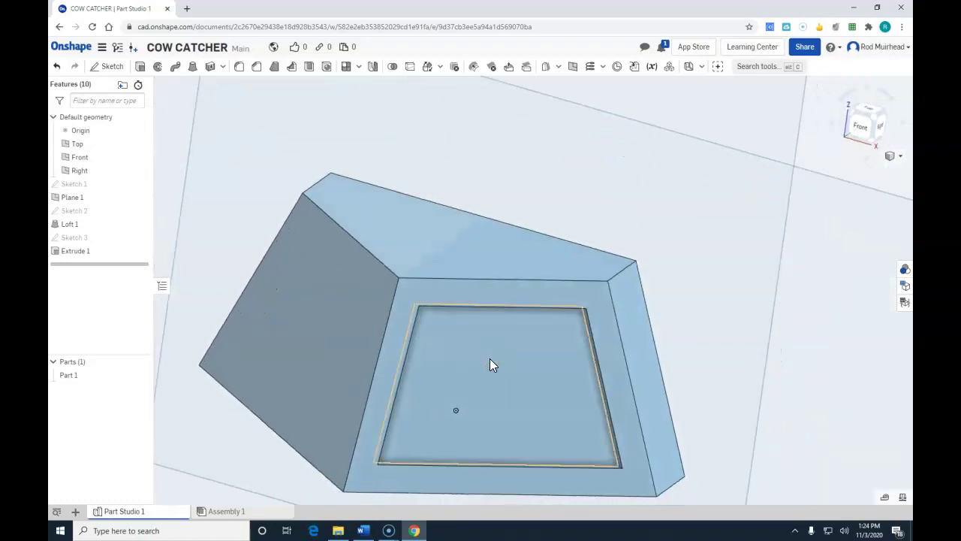
click(296, 277)
right_click(296, 276)
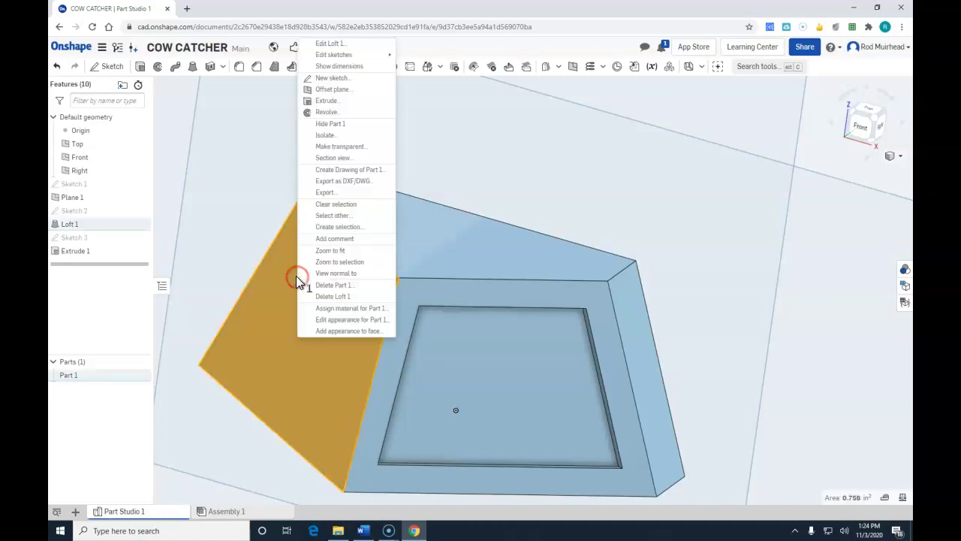
click(342, 78)
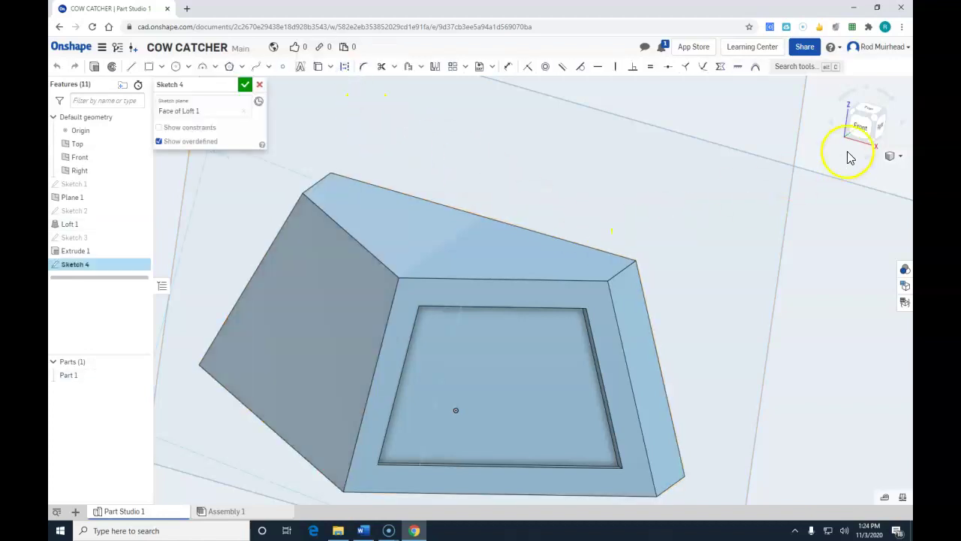
Step: Outline the left slanted face with four connected lines running corner to corner along its edges
click(860, 130)
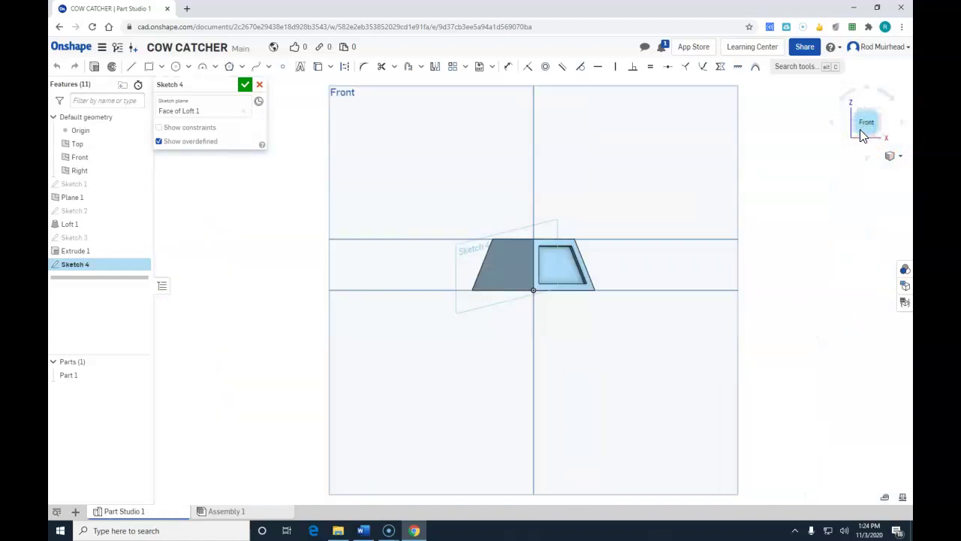
click(903, 126)
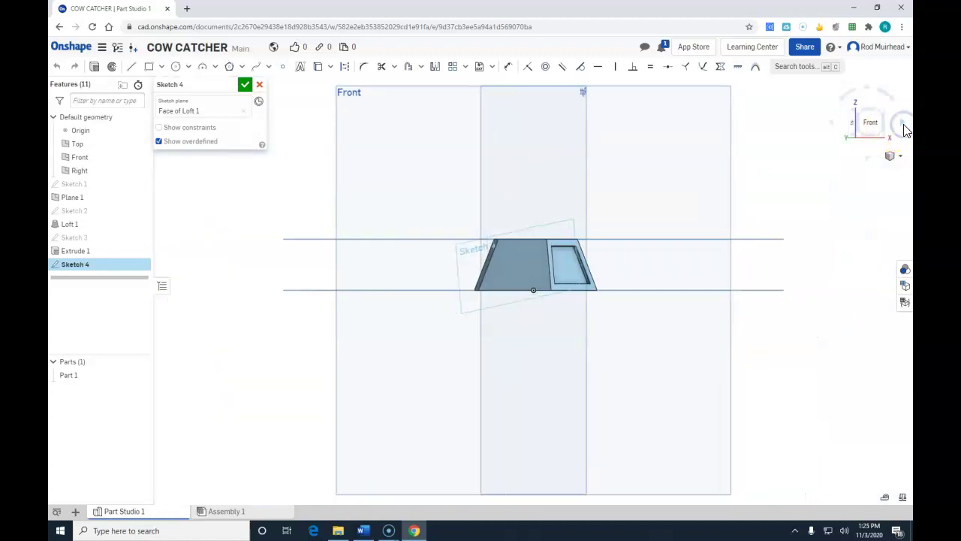
click(903, 126)
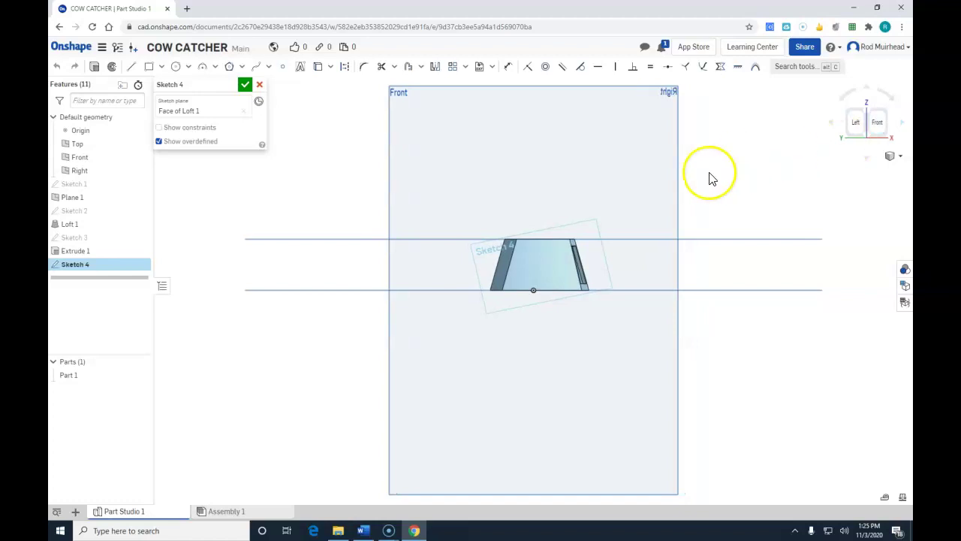
scroll(577, 229, up, 5)
scroll(576, 229, up, 3)
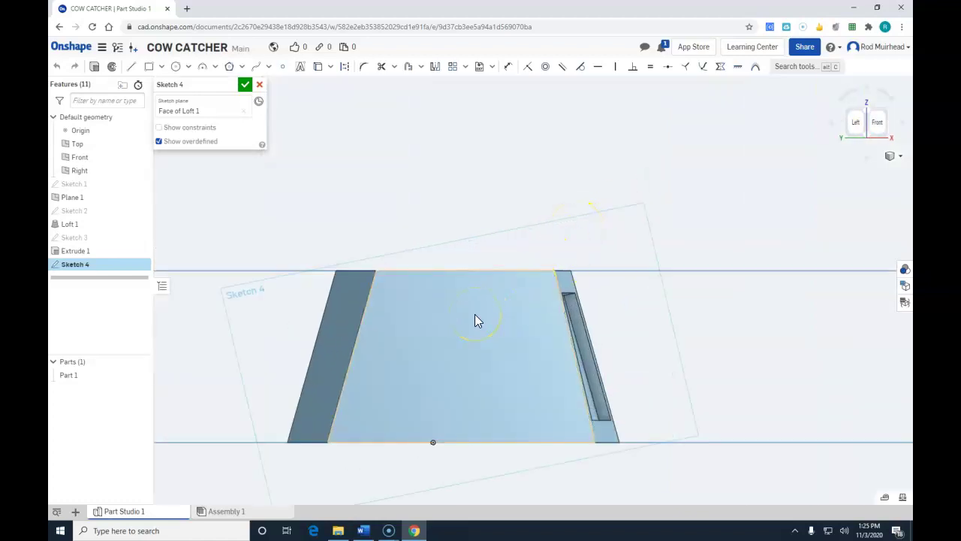
click(133, 70)
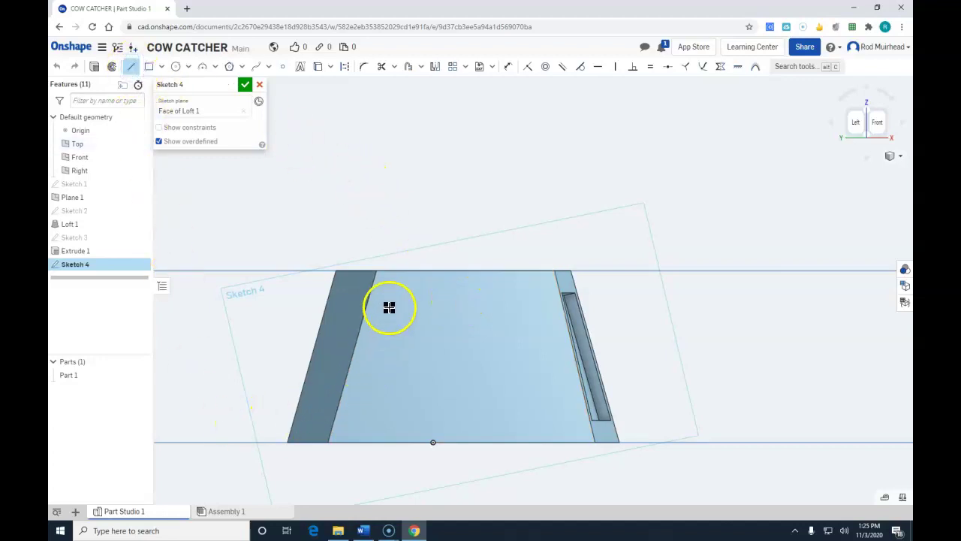
drag(377, 273, 328, 444)
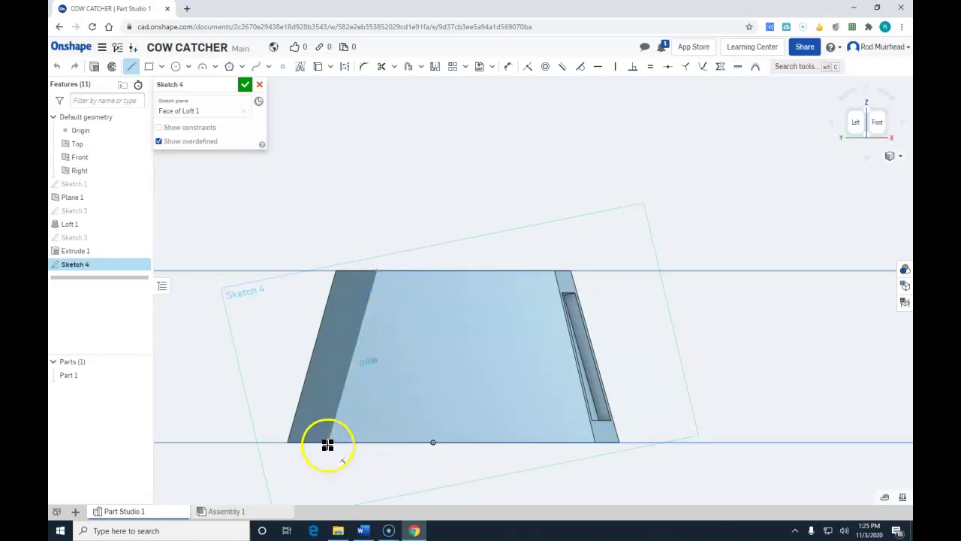
click(327, 445)
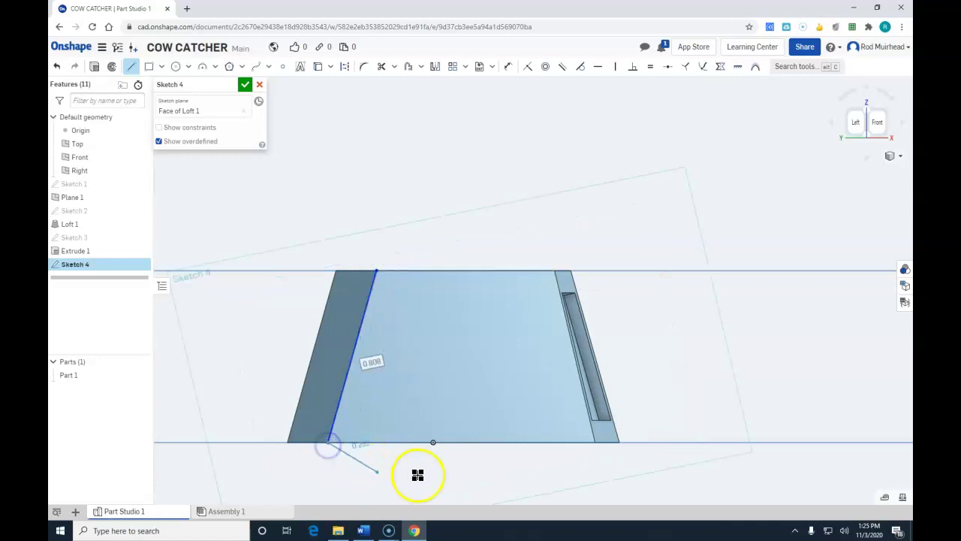
click(594, 442)
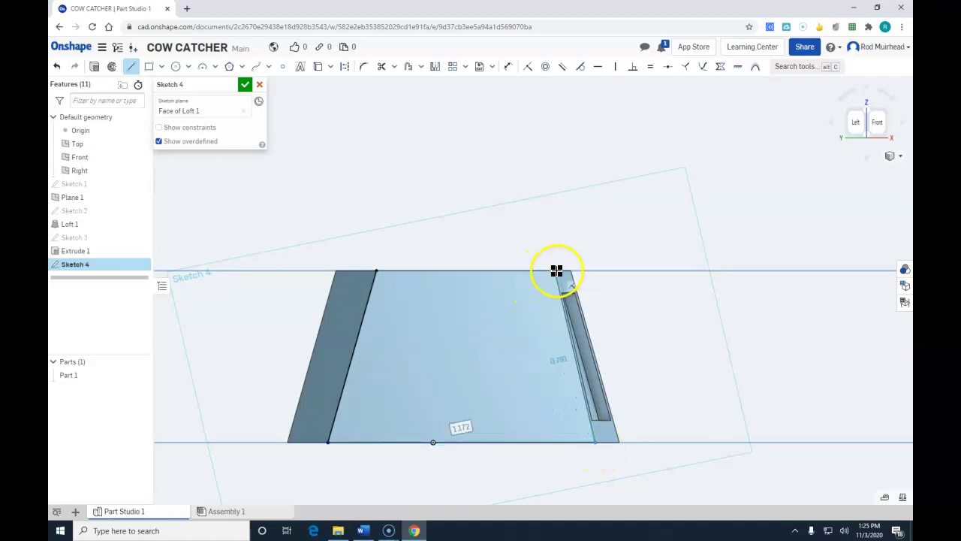
scroll(554, 271, up, 3)
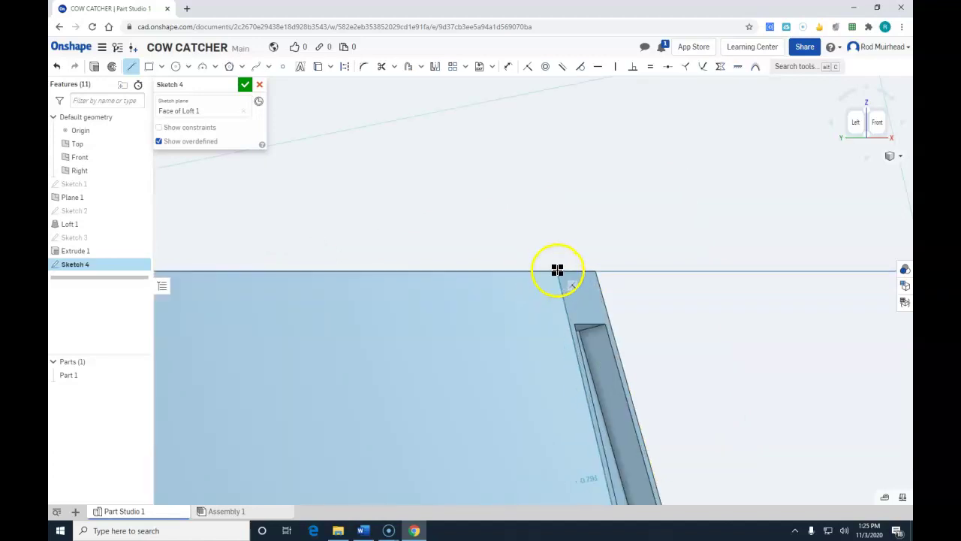
click(557, 271)
scroll(523, 279, down, 3)
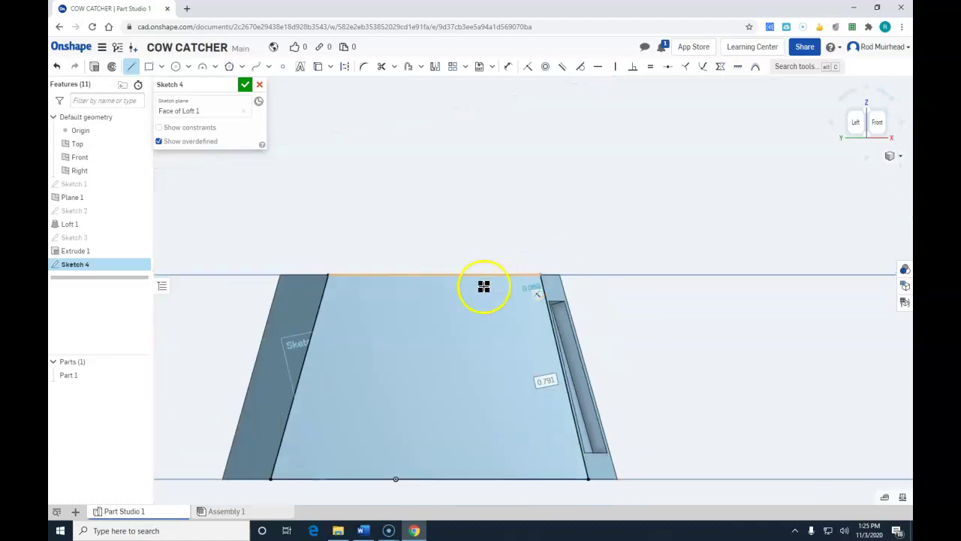
click(328, 275)
Step: Offset the left slanted face's outline inward by 0.1 in and finish the sketch
click(410, 67)
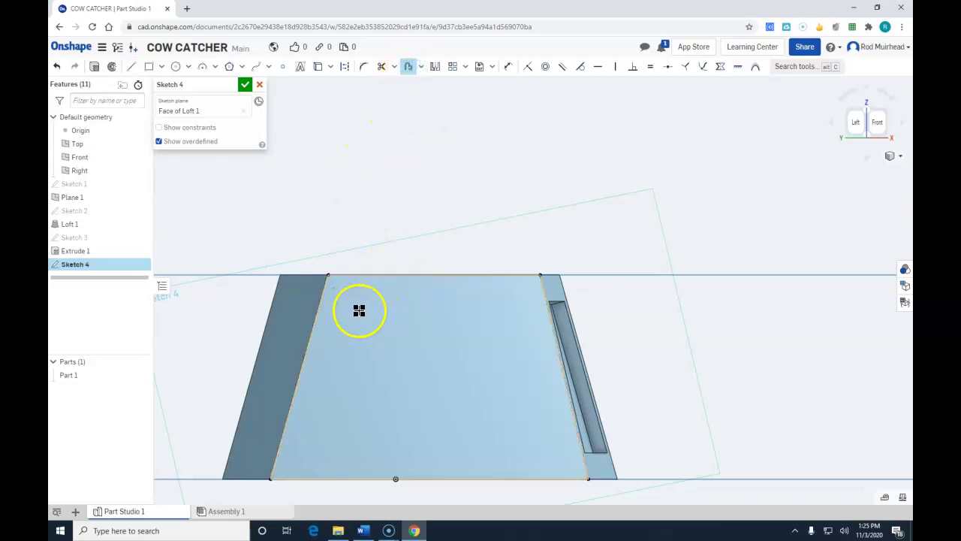
click(359, 310)
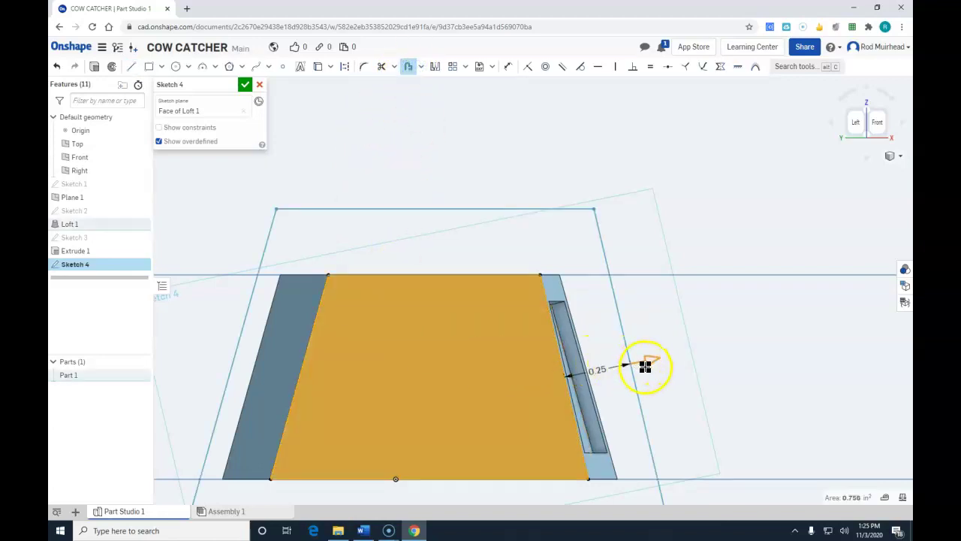
click(553, 380)
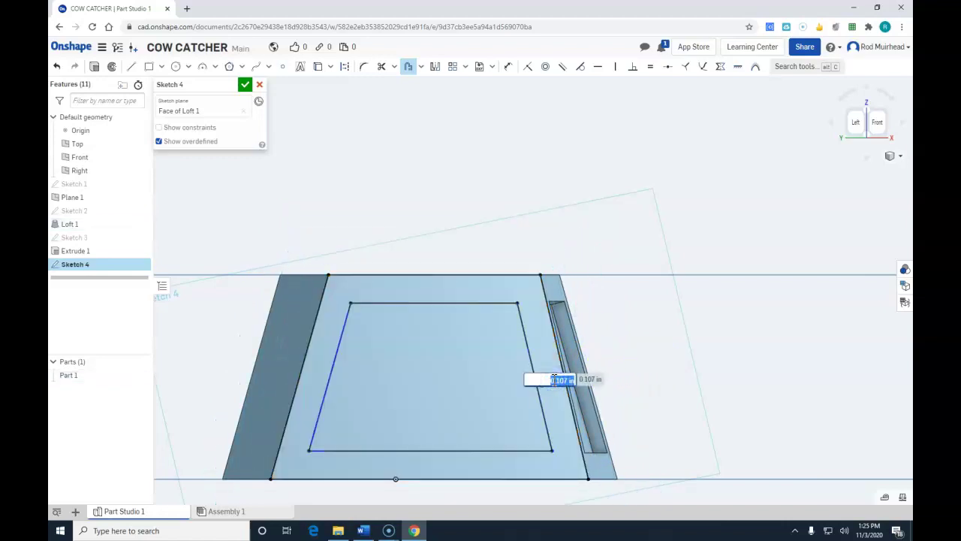
key(Return)
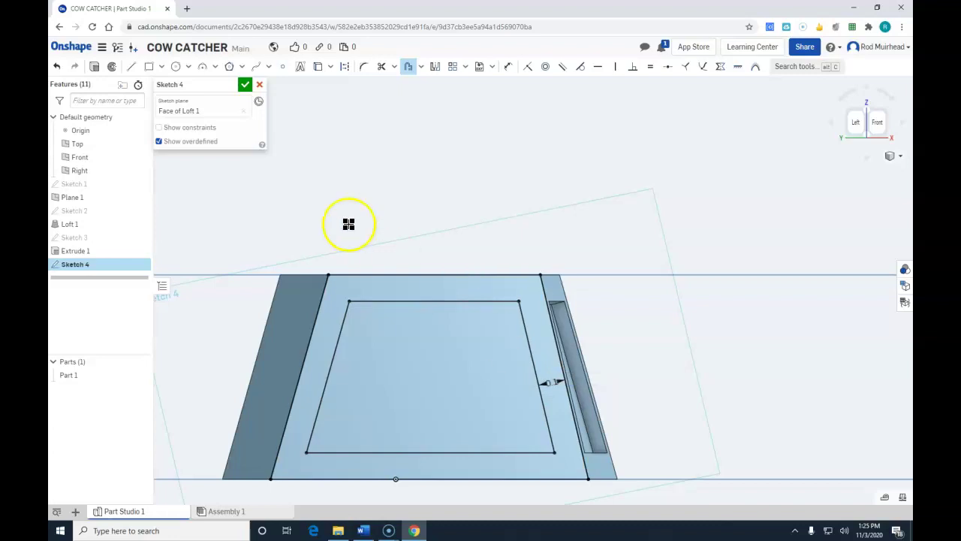
click(245, 88)
Step: Cut the inset region of the left slanted face 0.05 in deep with a blind Extrude set to Remove
click(141, 68)
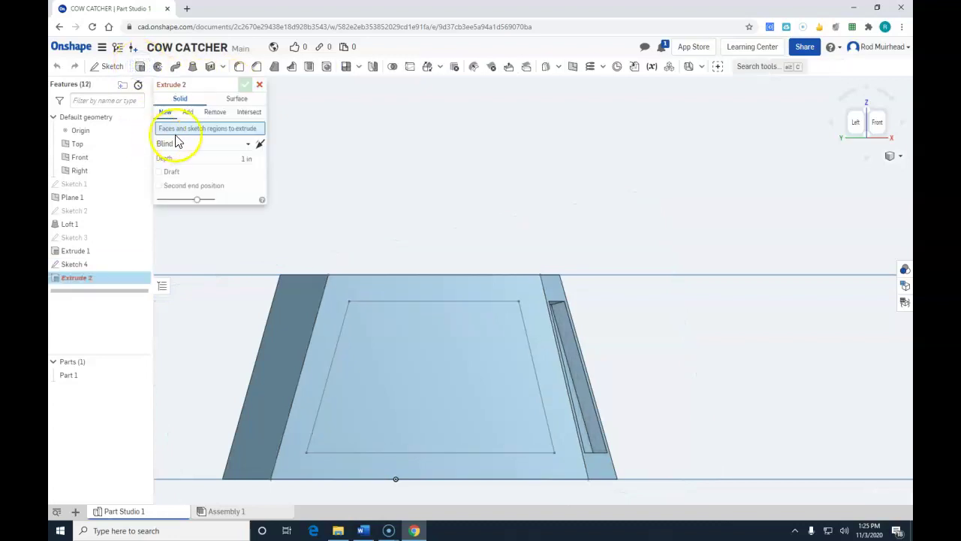
click(218, 111)
click(272, 160)
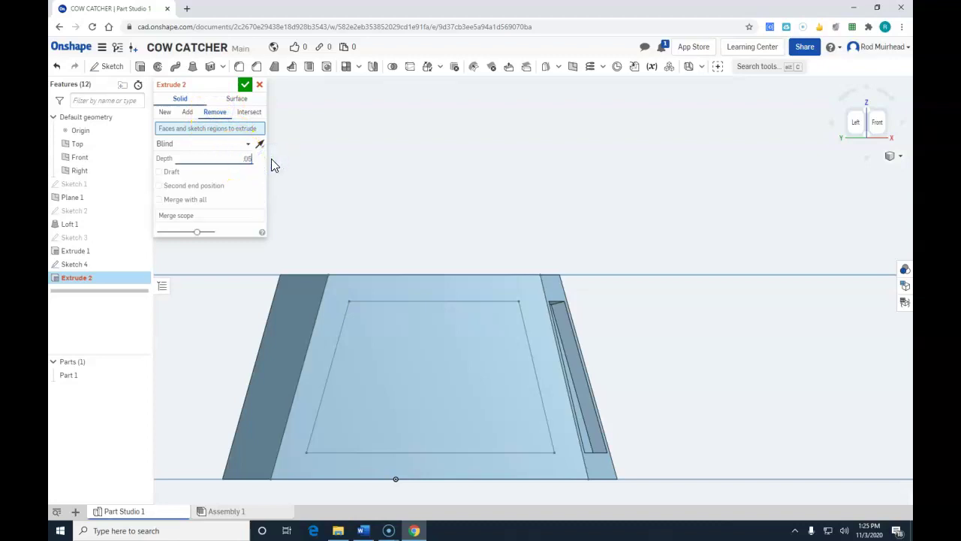
click(393, 326)
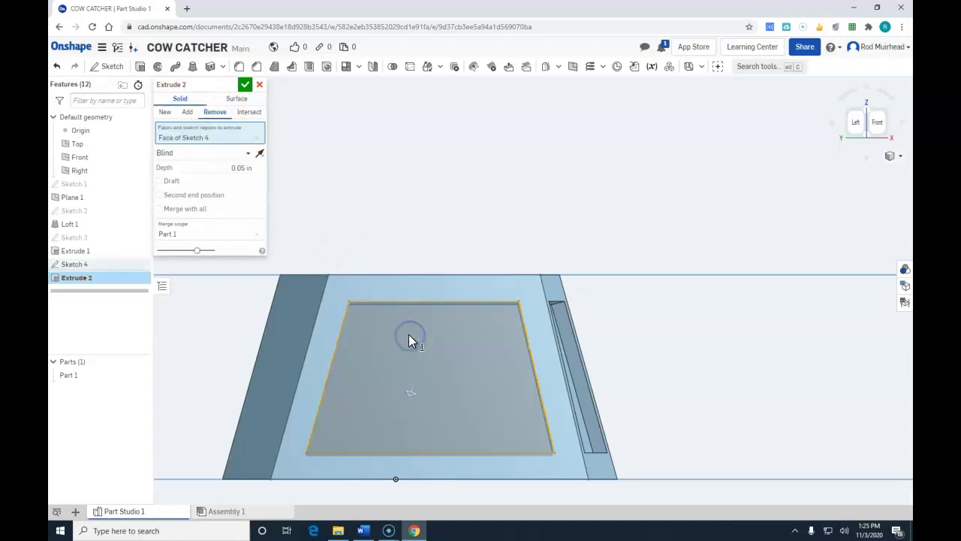
click(245, 84)
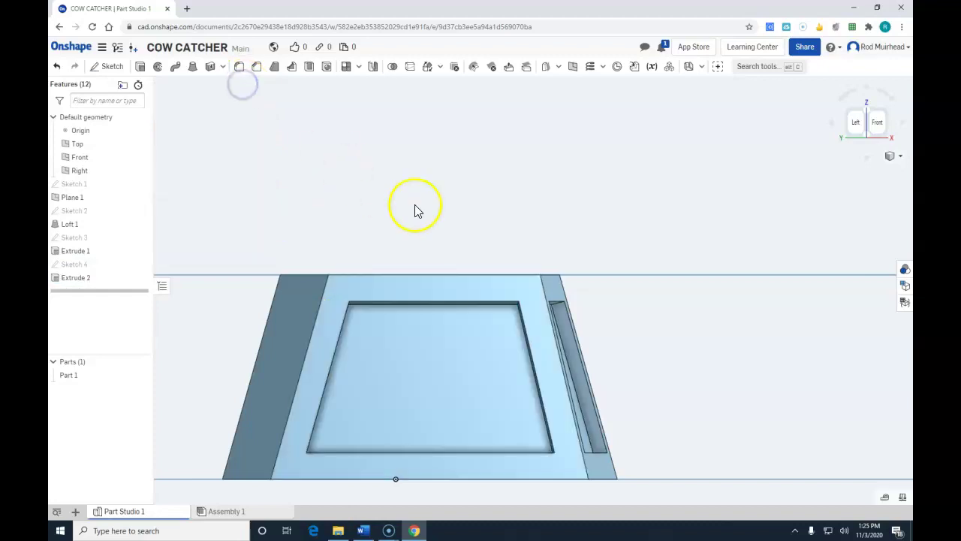
Step: Hide the Top, Front and Right planes and Plane 1 so only the part is displayed
right_drag(636, 368, 590, 365)
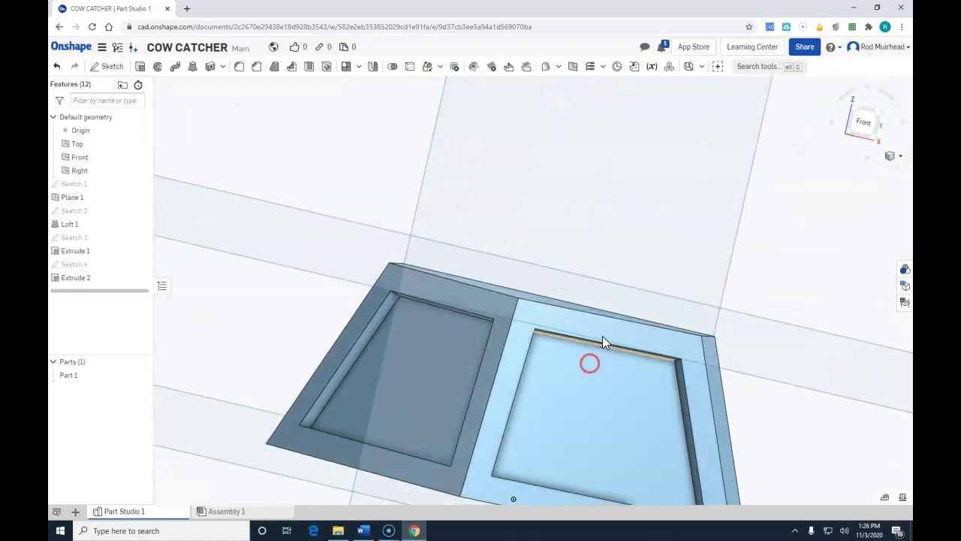
click(898, 159)
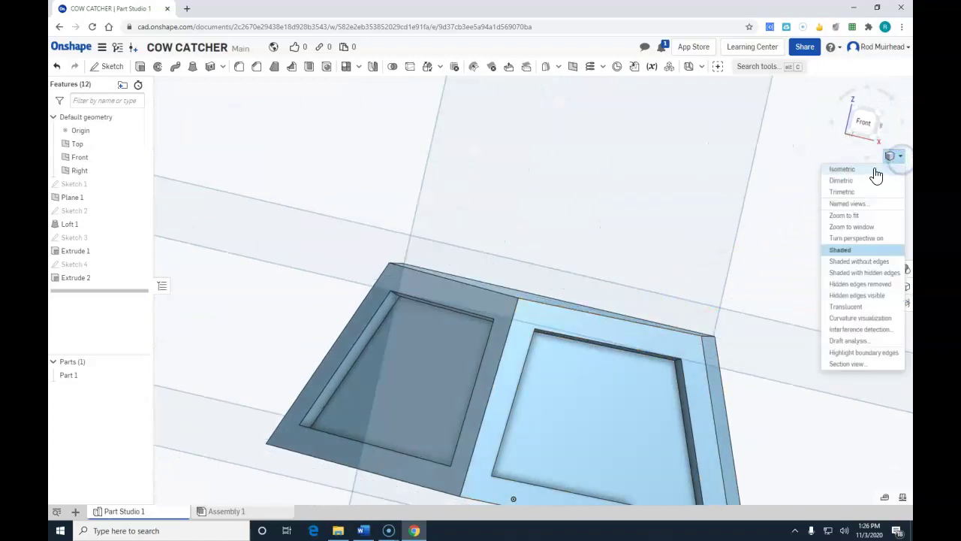
click(842, 169)
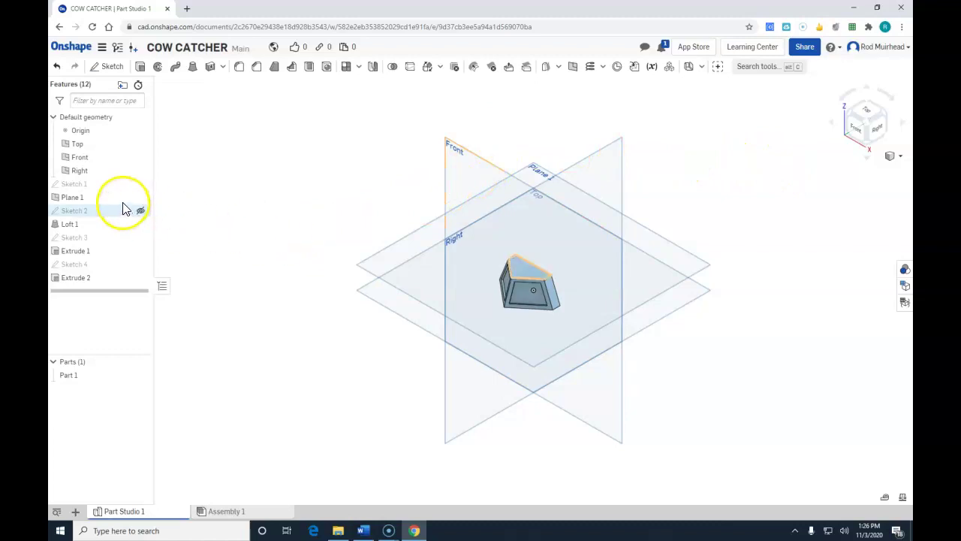
click(141, 143)
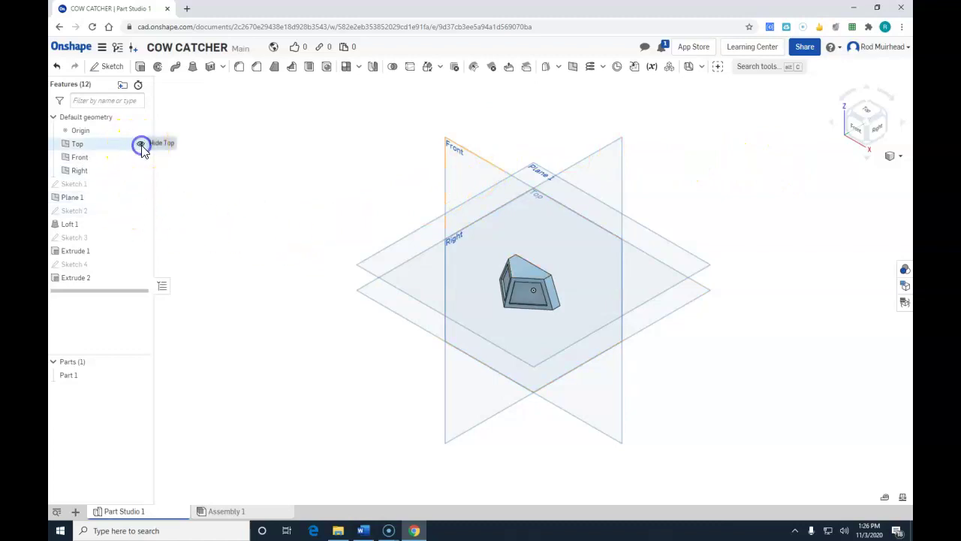
click(140, 157)
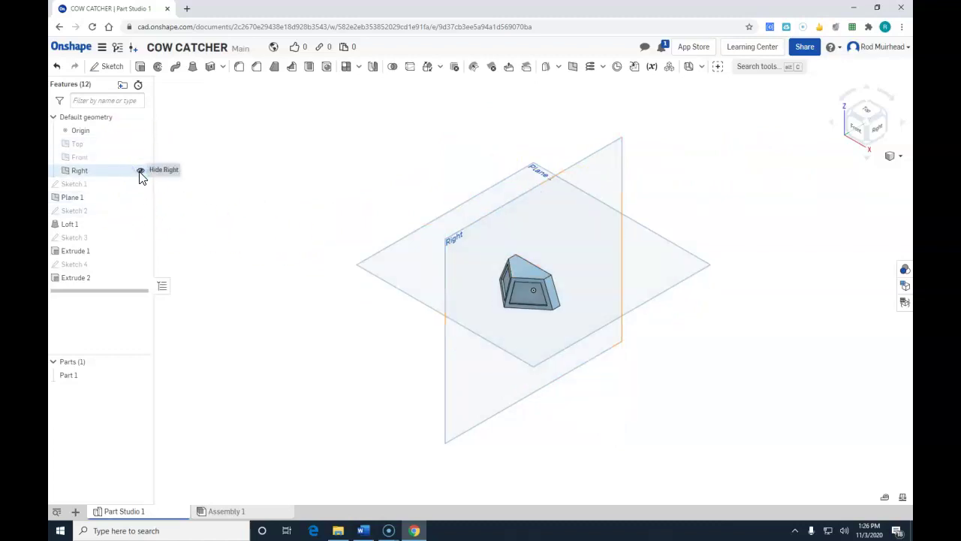
click(140, 171)
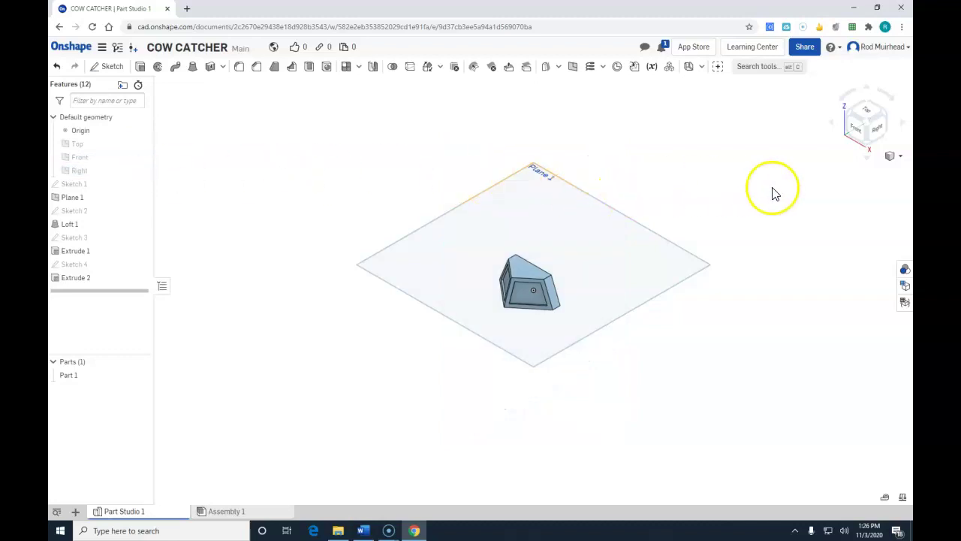
click(141, 198)
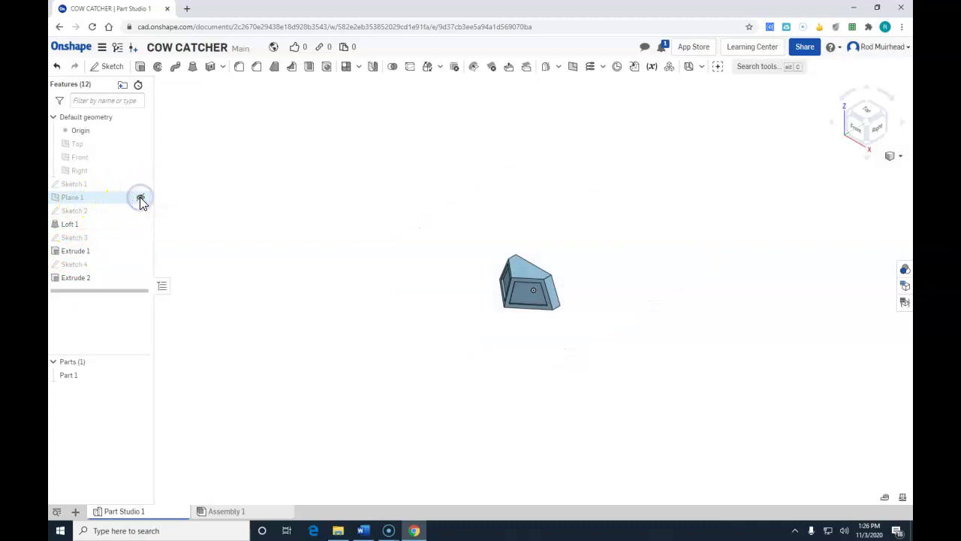
Step: Inspect the finished recesses in the isometric view and turn the part to examine its underside
click(902, 159)
click(850, 172)
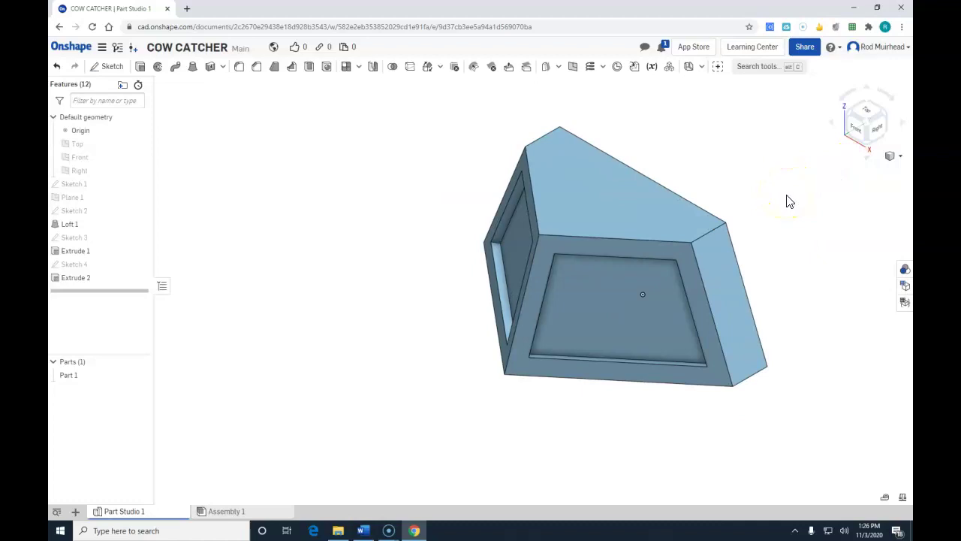
right_drag(774, 240, 774, 160)
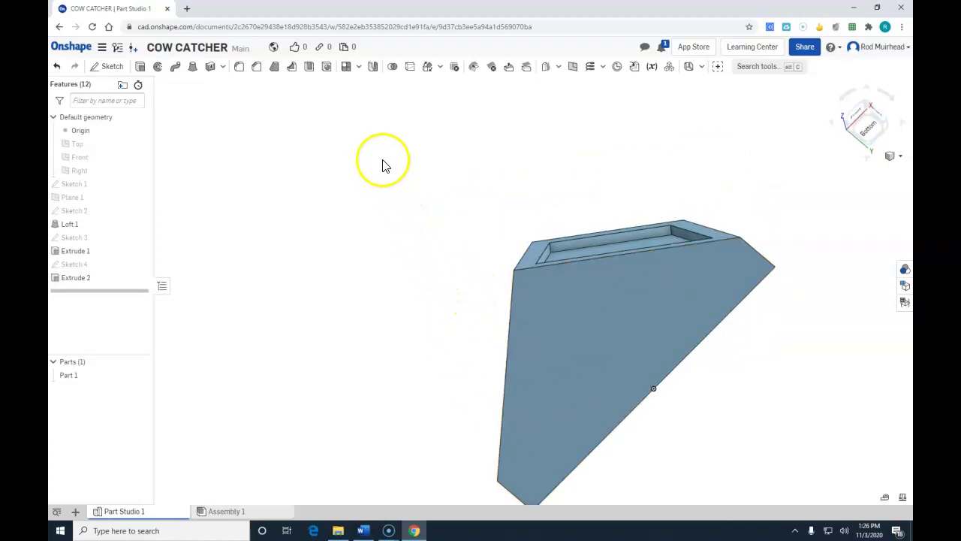
Step: Shell the part with a 0.1 in wall thickness, removing the flat bottom face
click(311, 73)
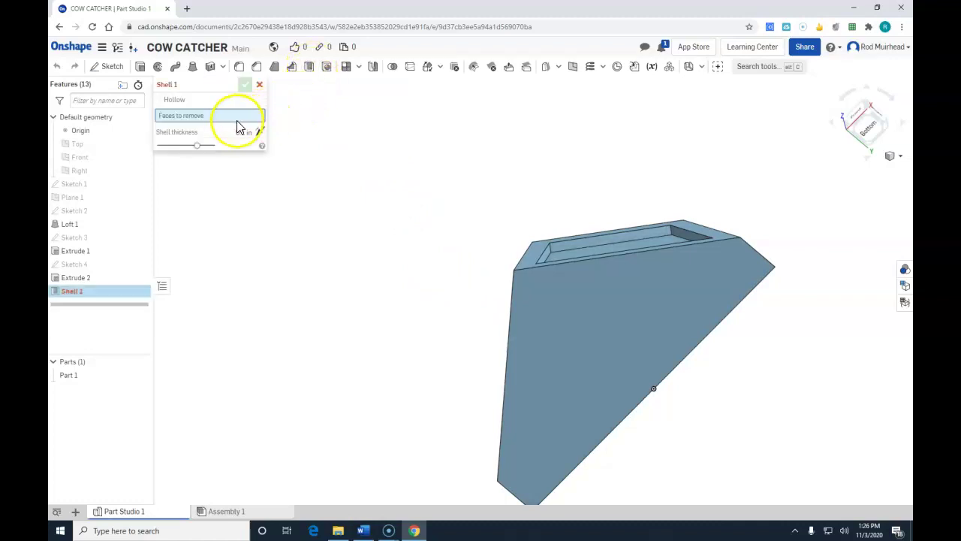
click(595, 318)
click(405, 298)
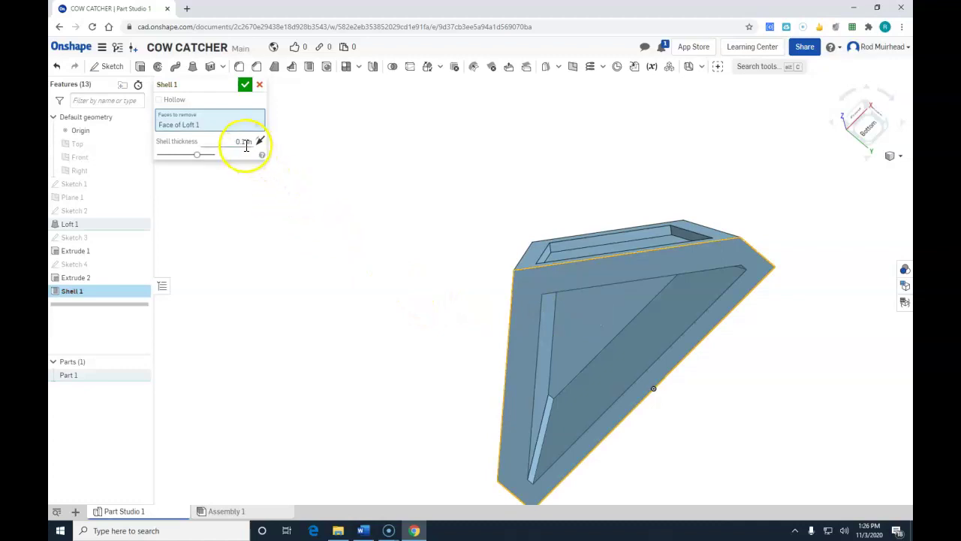
click(246, 86)
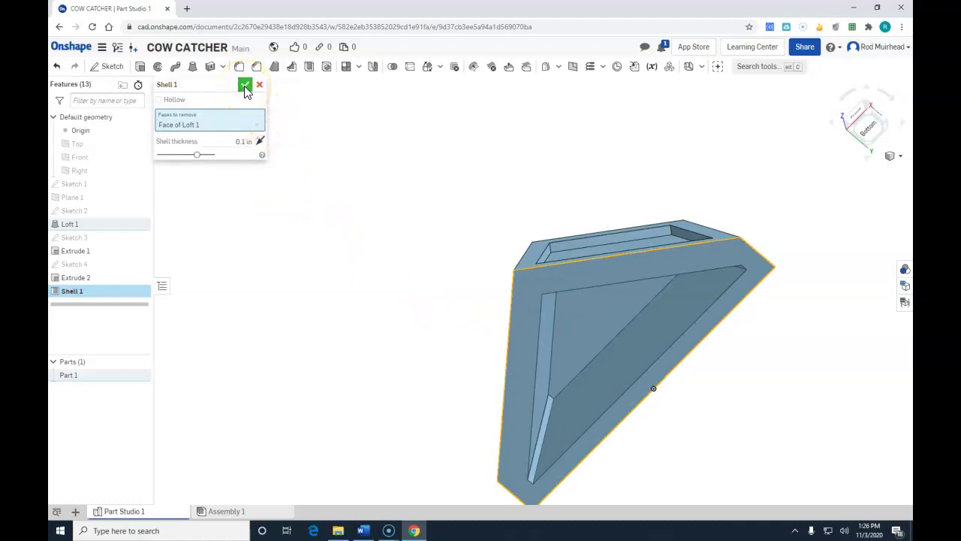
click(245, 87)
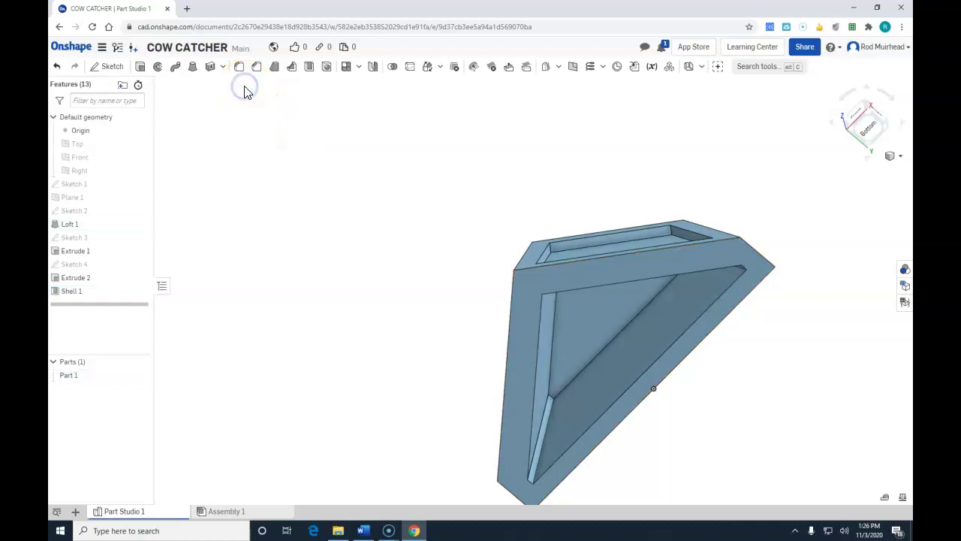
Step: Start a new sketch on the large trapezoidal back face, viewed straight on from the back
right_drag(455, 260, 440, 319)
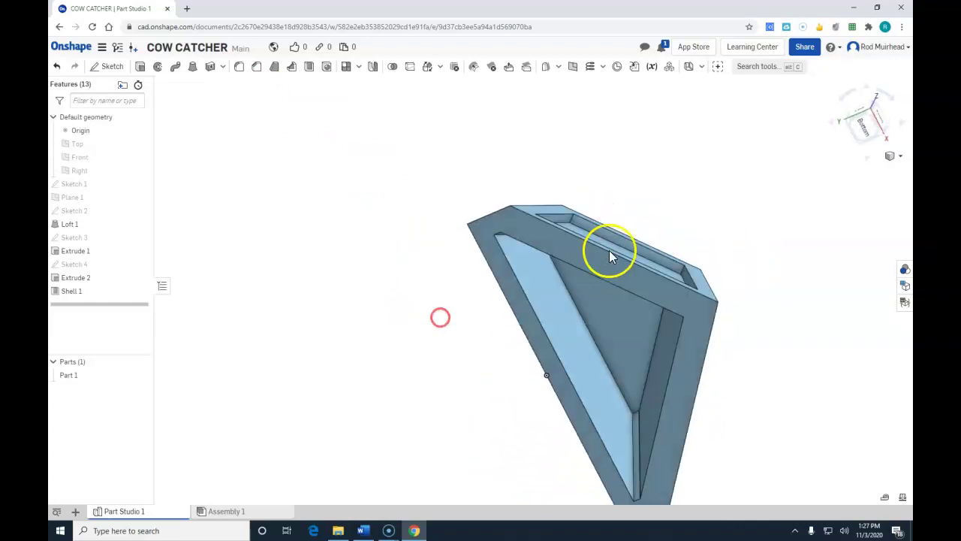
click(902, 157)
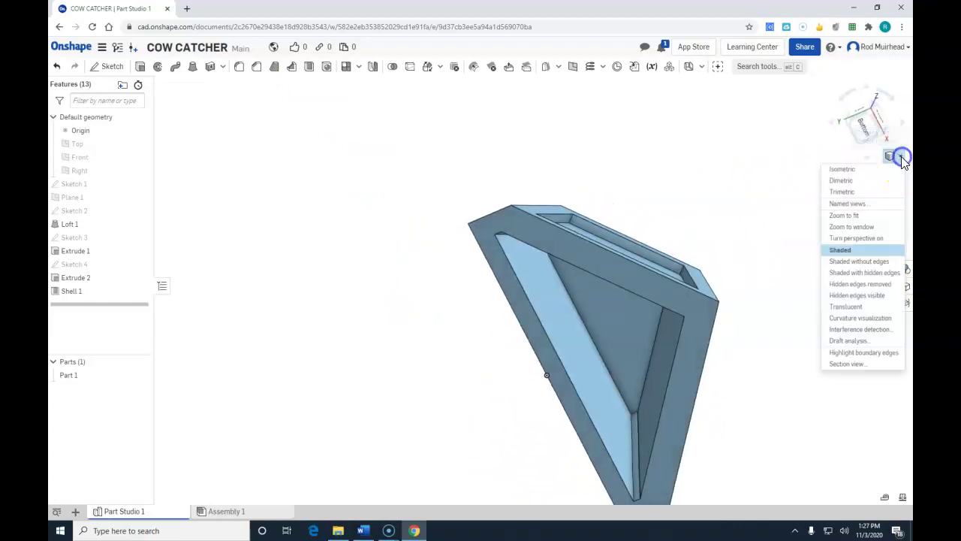
click(856, 170)
click(833, 196)
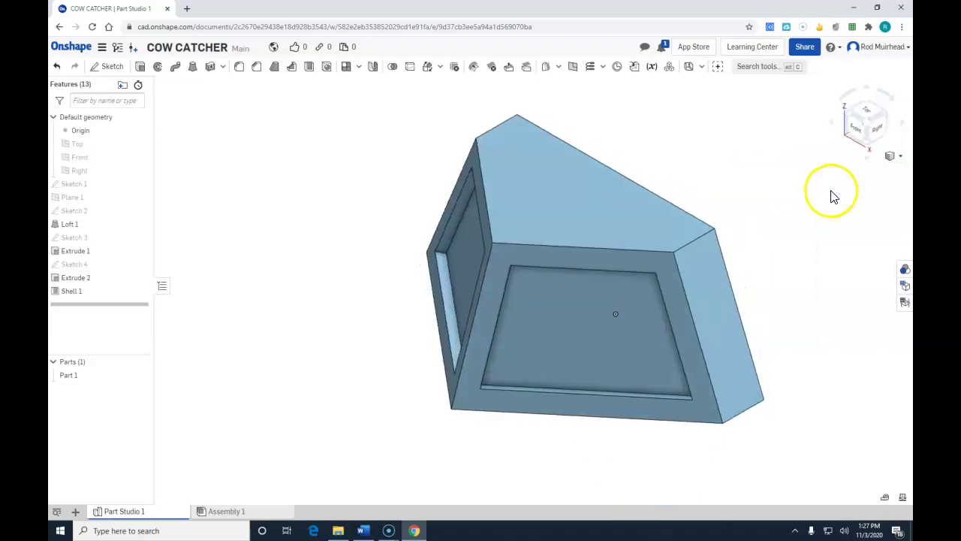
right_drag(812, 216, 741, 238)
click(710, 235)
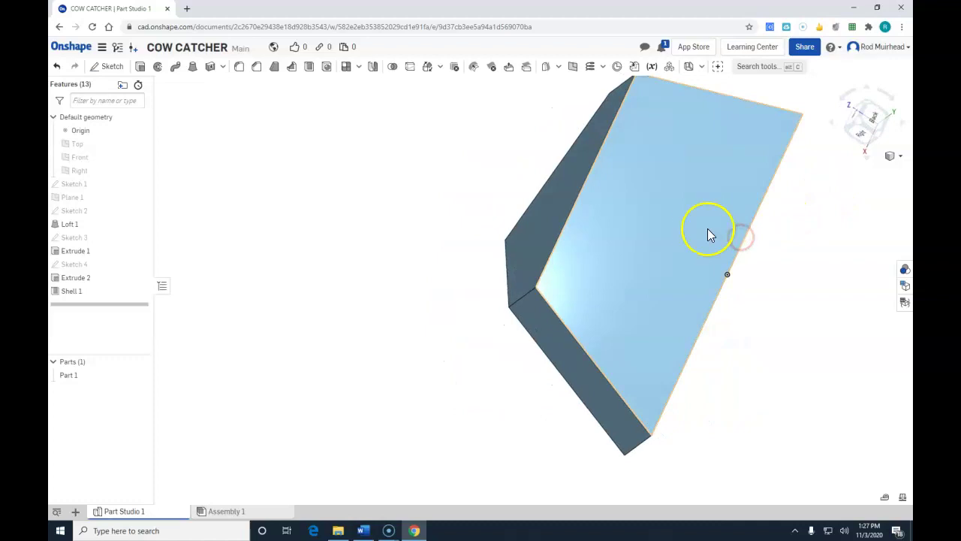
click(875, 121)
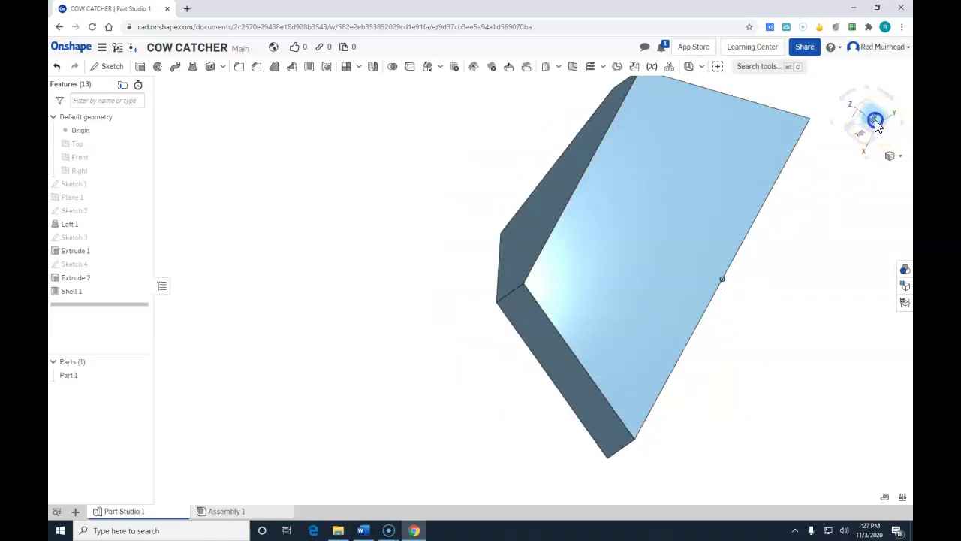
click(445, 241)
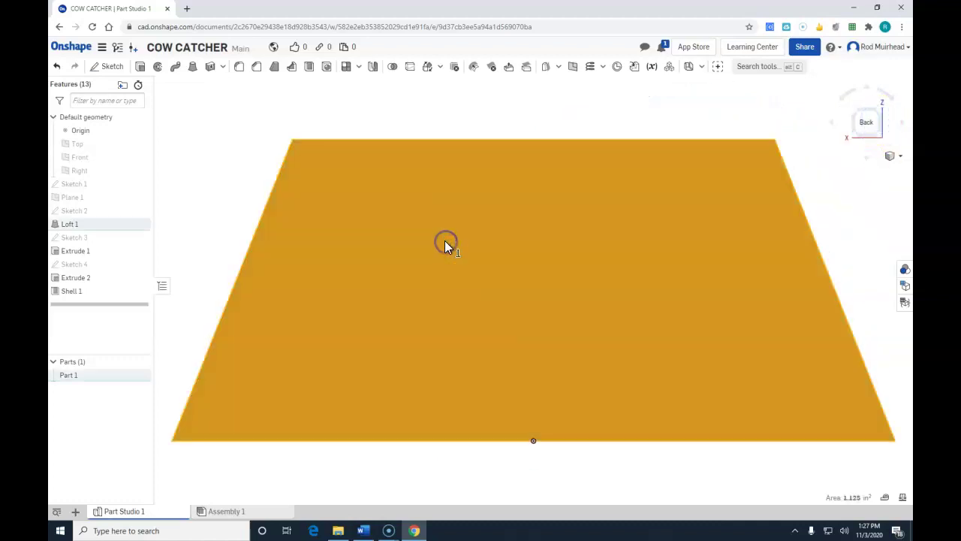
right_click(445, 246)
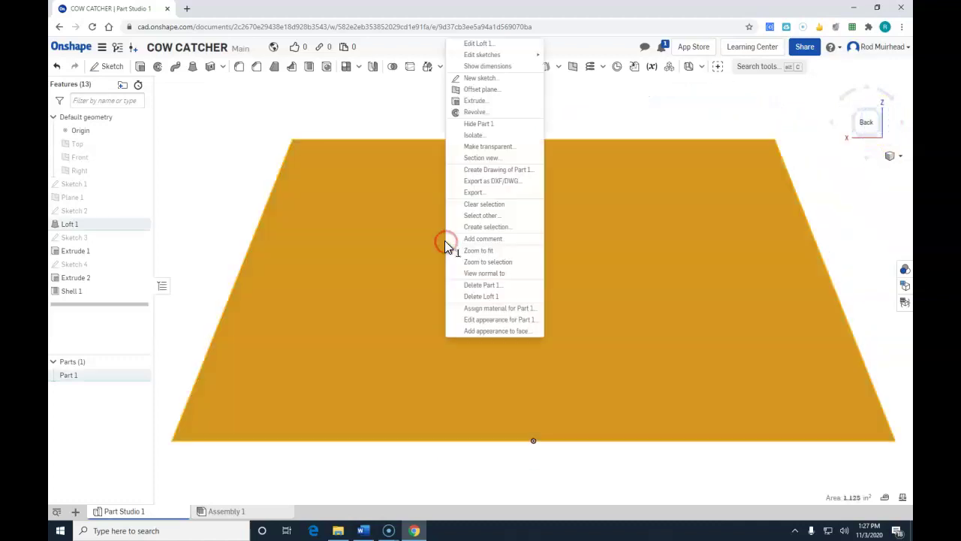
click(478, 79)
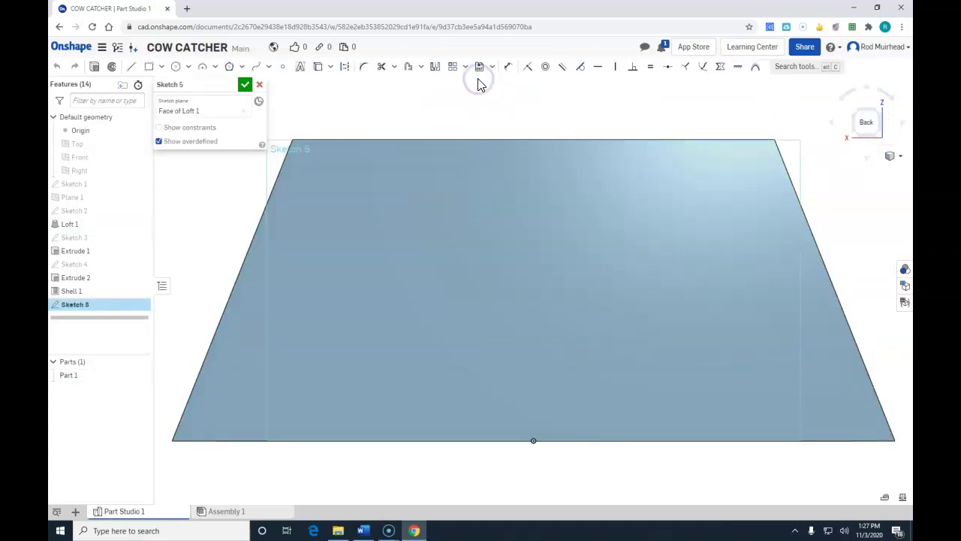
Step: Sketch a circle about 0.12 in across above the origin, and circles about 0.19 in and 0.20 in across near the face's lower corners
click(177, 68)
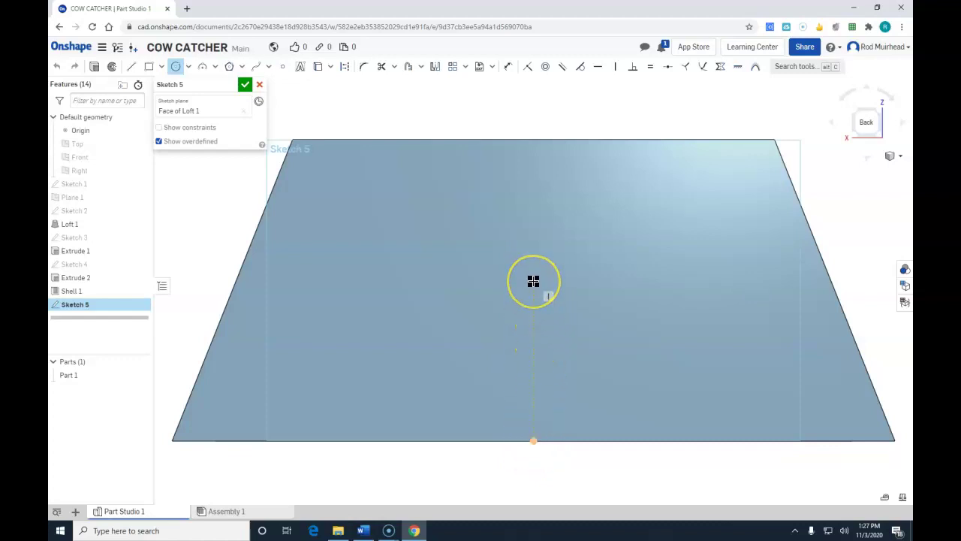
click(534, 248)
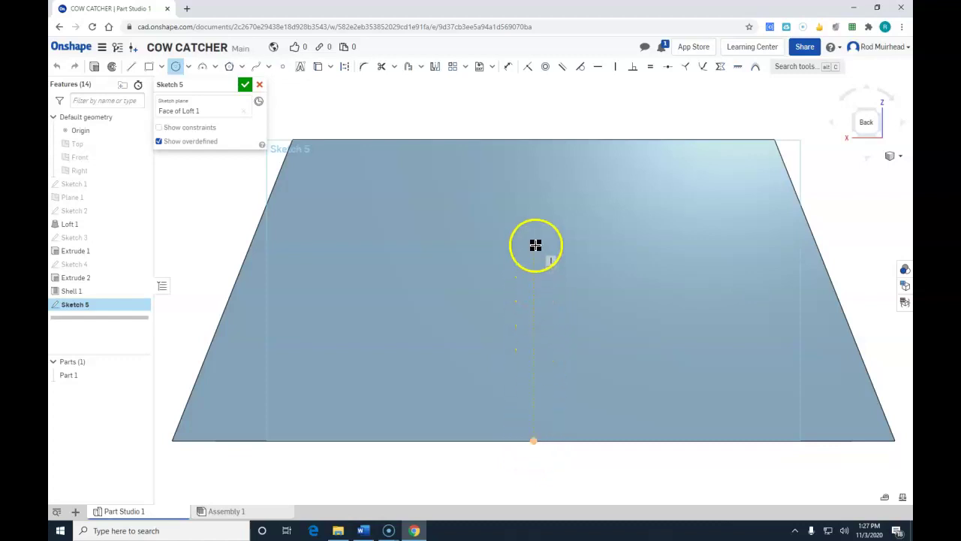
click(509, 245)
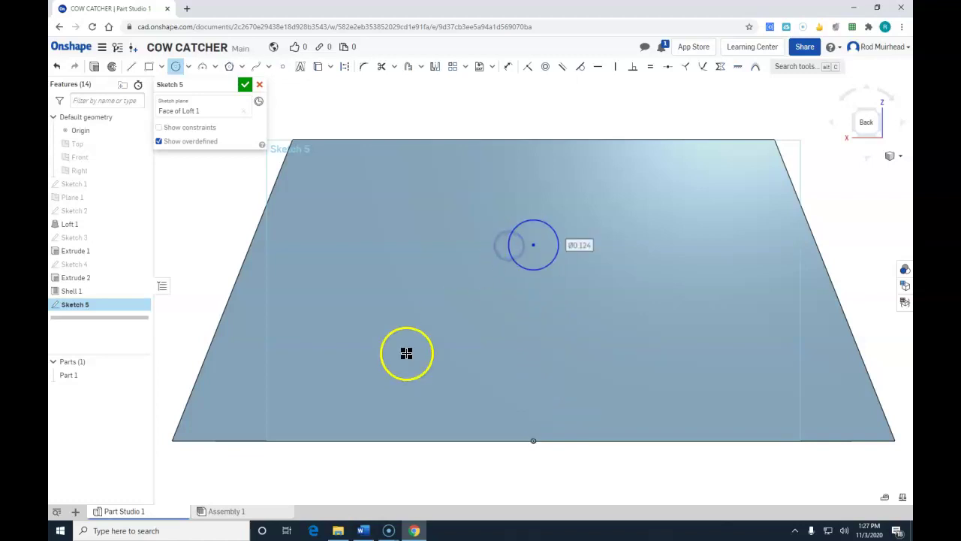
click(301, 390)
click(262, 396)
click(788, 389)
click(749, 378)
key(Escape)
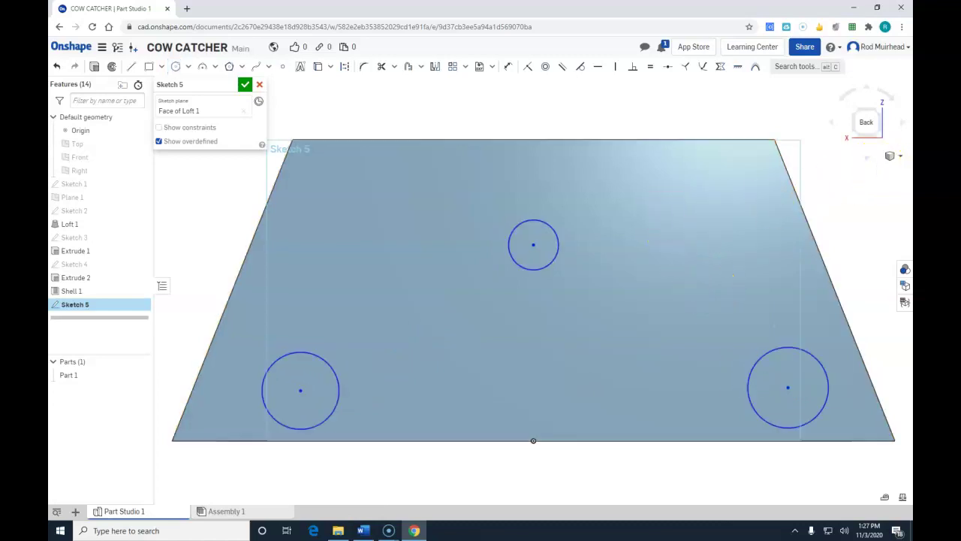
Step: Consult the Part #9 Cow Catcher drawing and dimension the upper middle circle's diameter as 0.125 in
drag(913, 25, 481, 42)
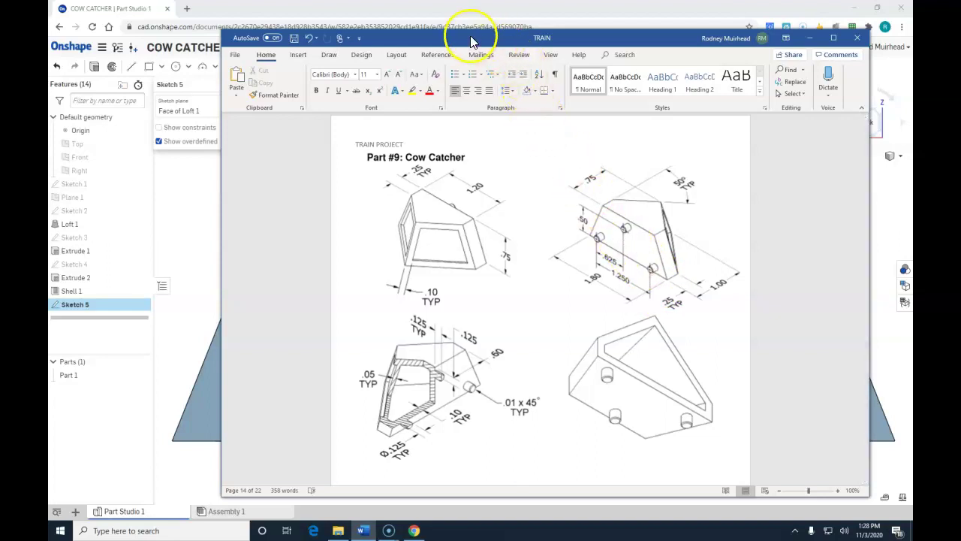
drag(471, 40, 912, 47)
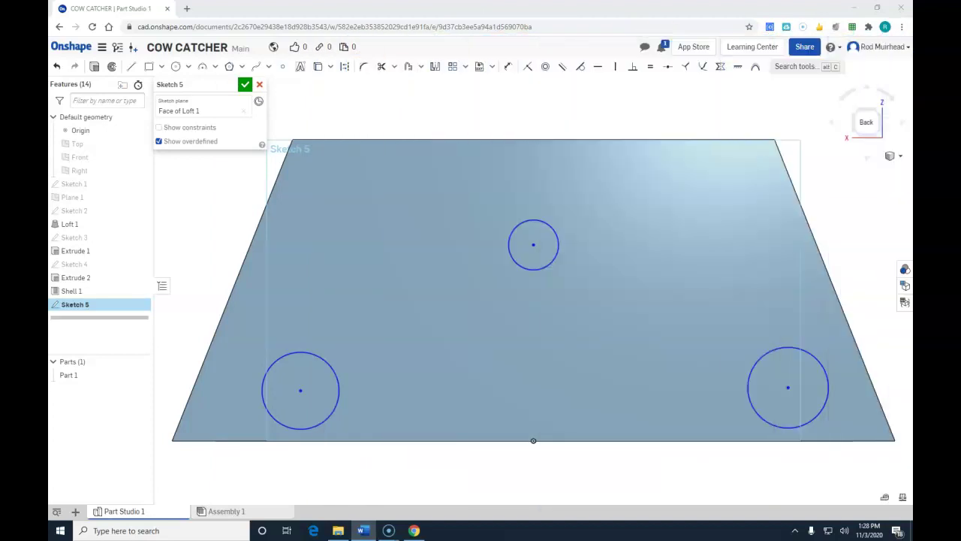
click(510, 71)
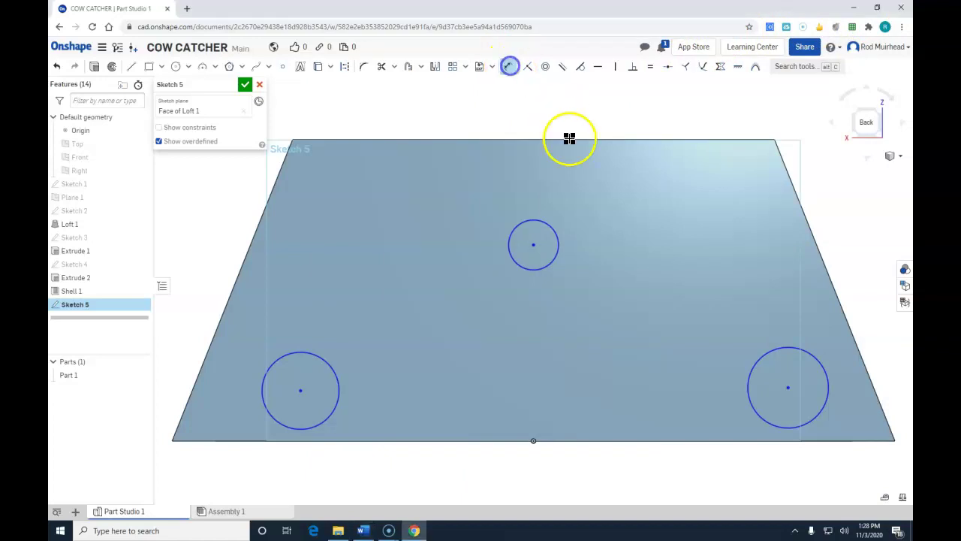
click(552, 225)
click(597, 200)
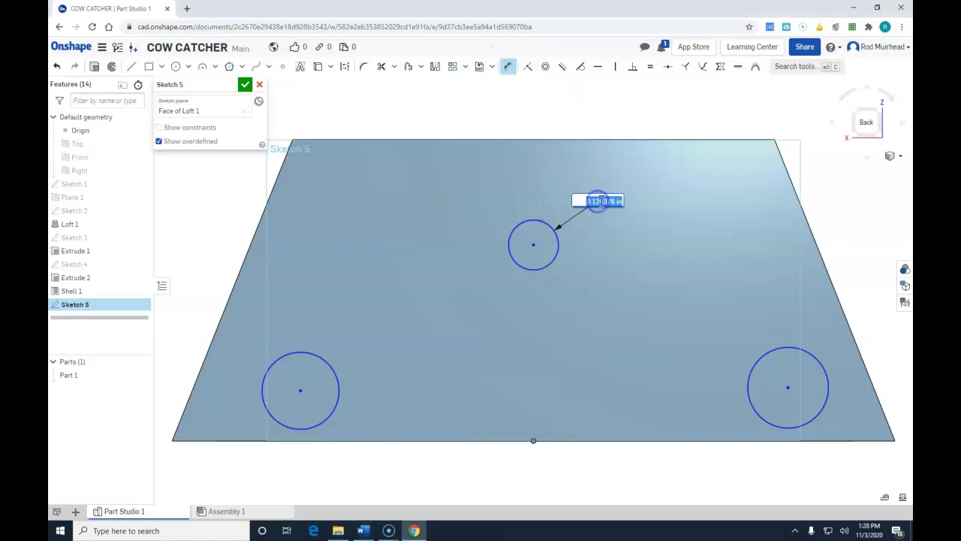
key(Return)
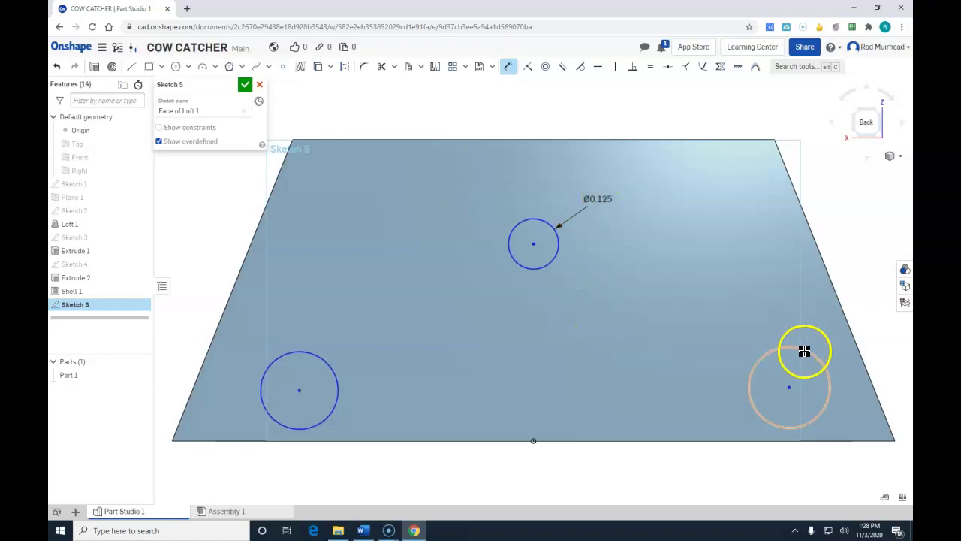
Step: Dimension the diameters of both lower corner circles as 0.125 in
click(770, 353)
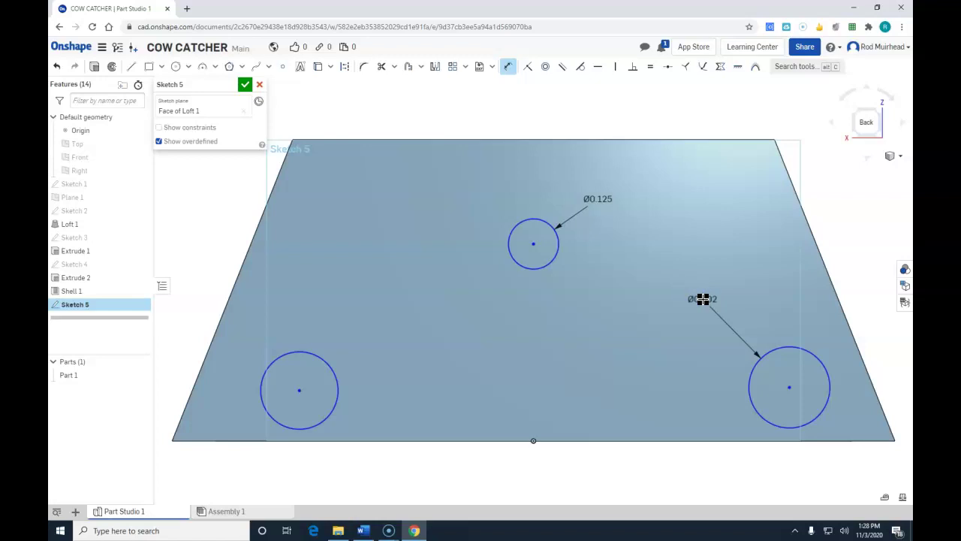
click(703, 299)
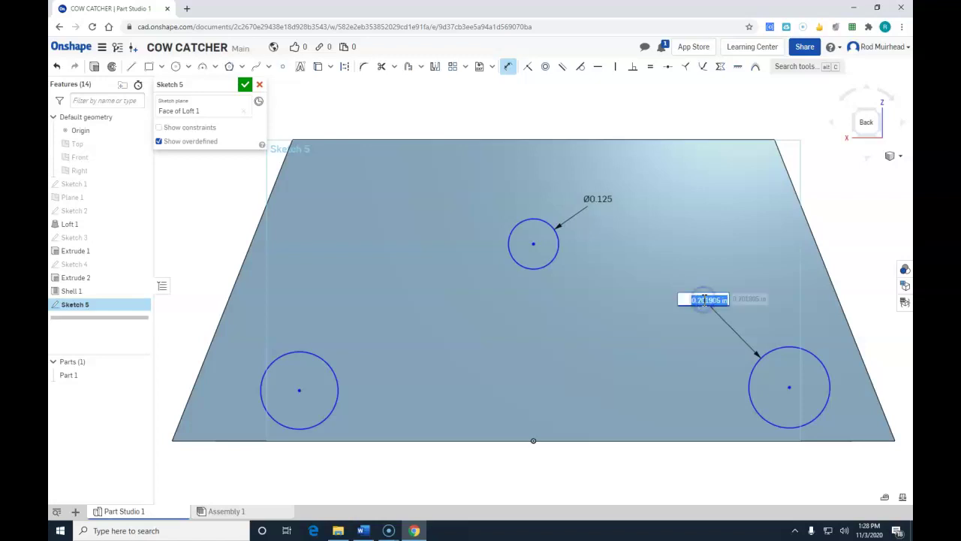
text(.125)
key(Return)
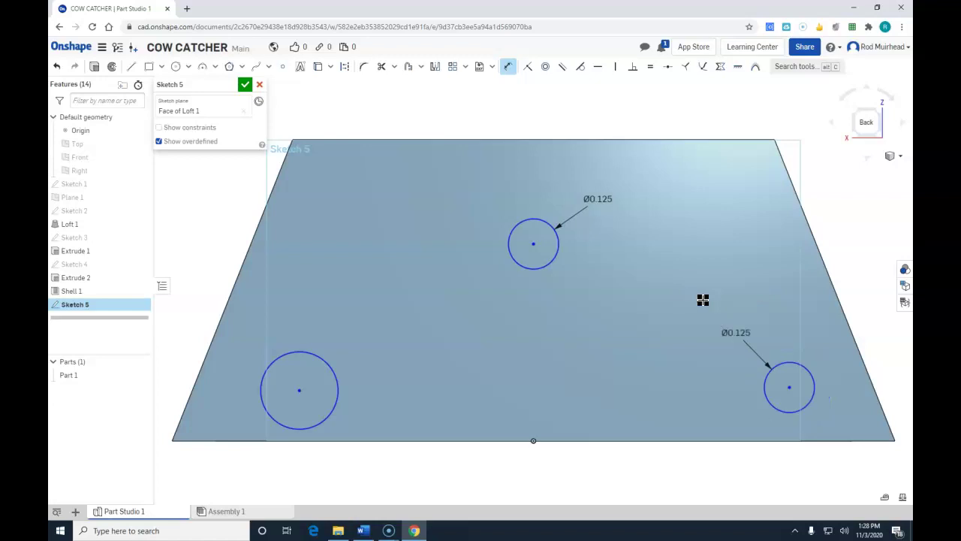
click(337, 371)
click(382, 326)
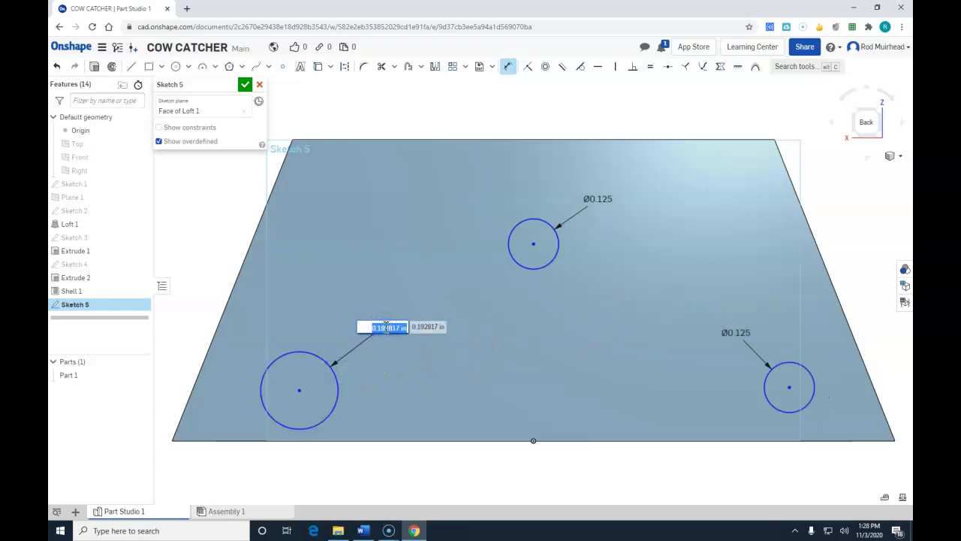
text(.125)
key(Return)
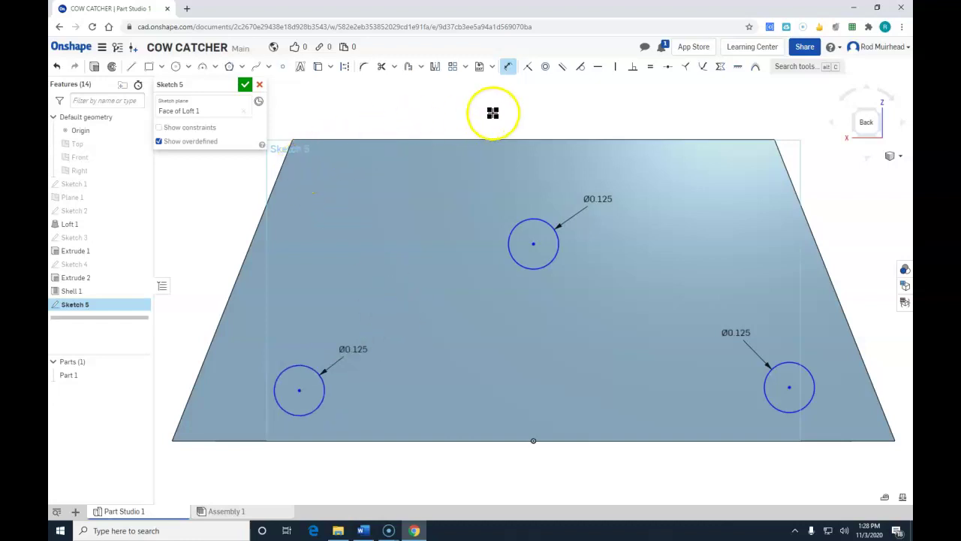
click(509, 70)
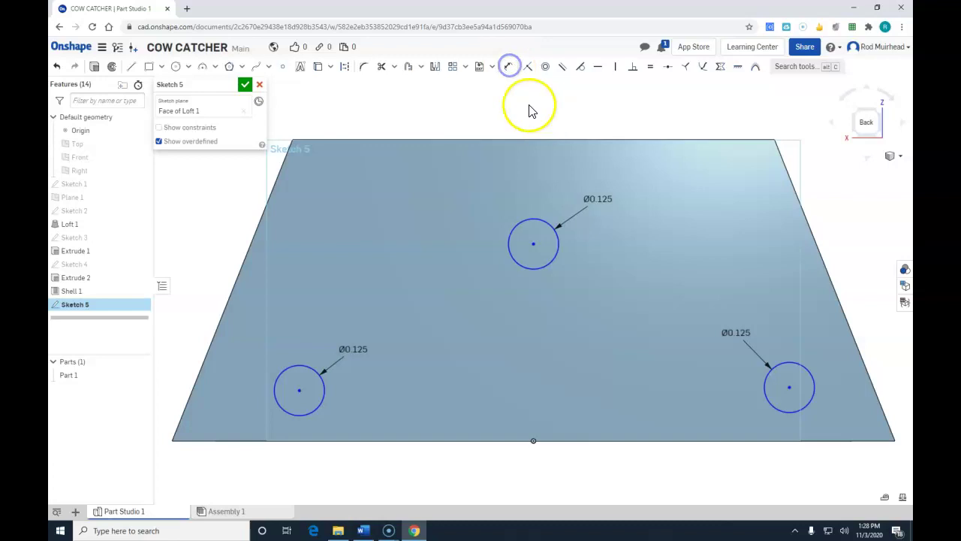
click(509, 69)
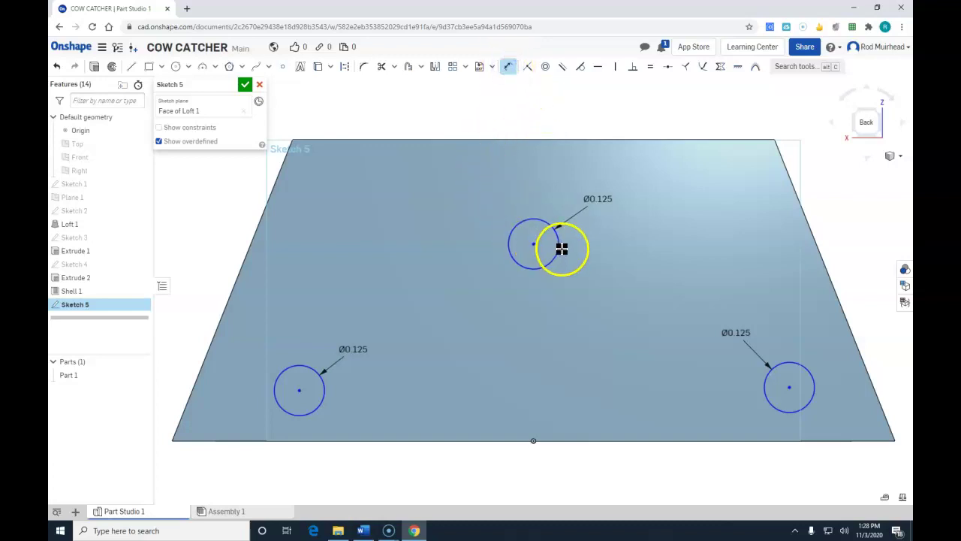